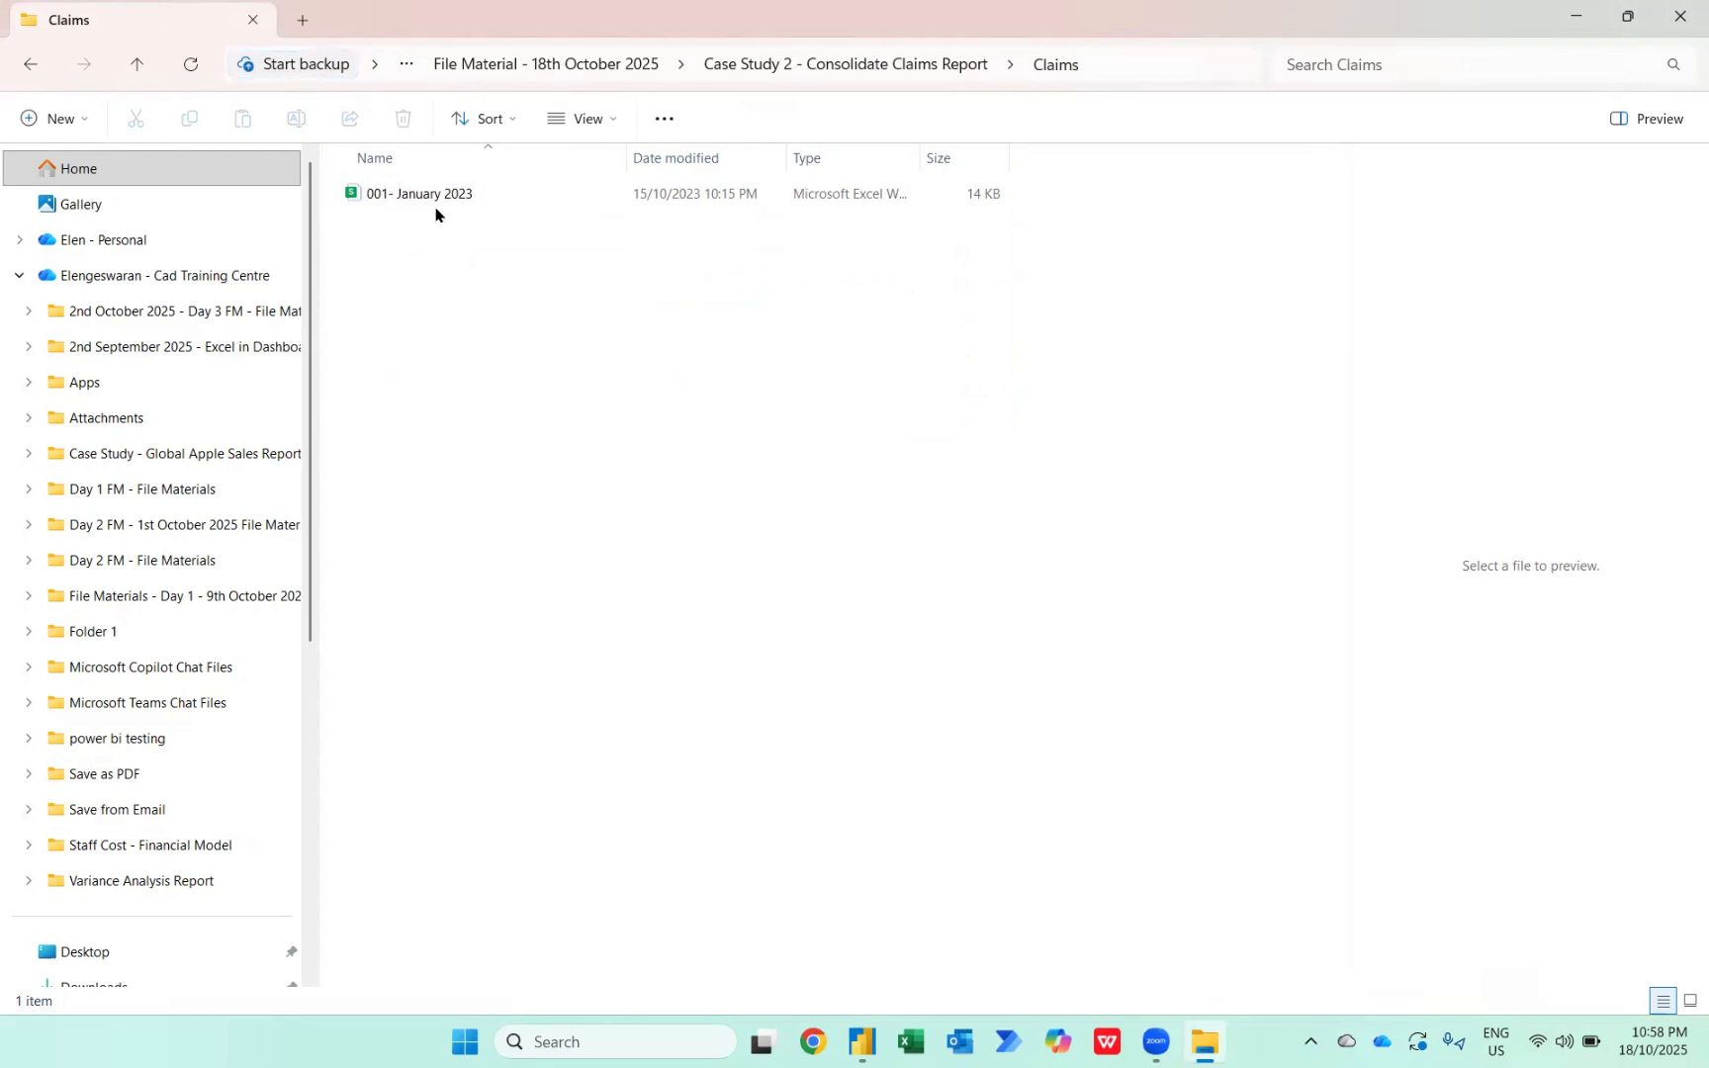
- Open the 001- January 2023 workbook from the Claims folder, and switch to Power BI Desktop
{"action": "left_click", "coordinate": [428, 201]}
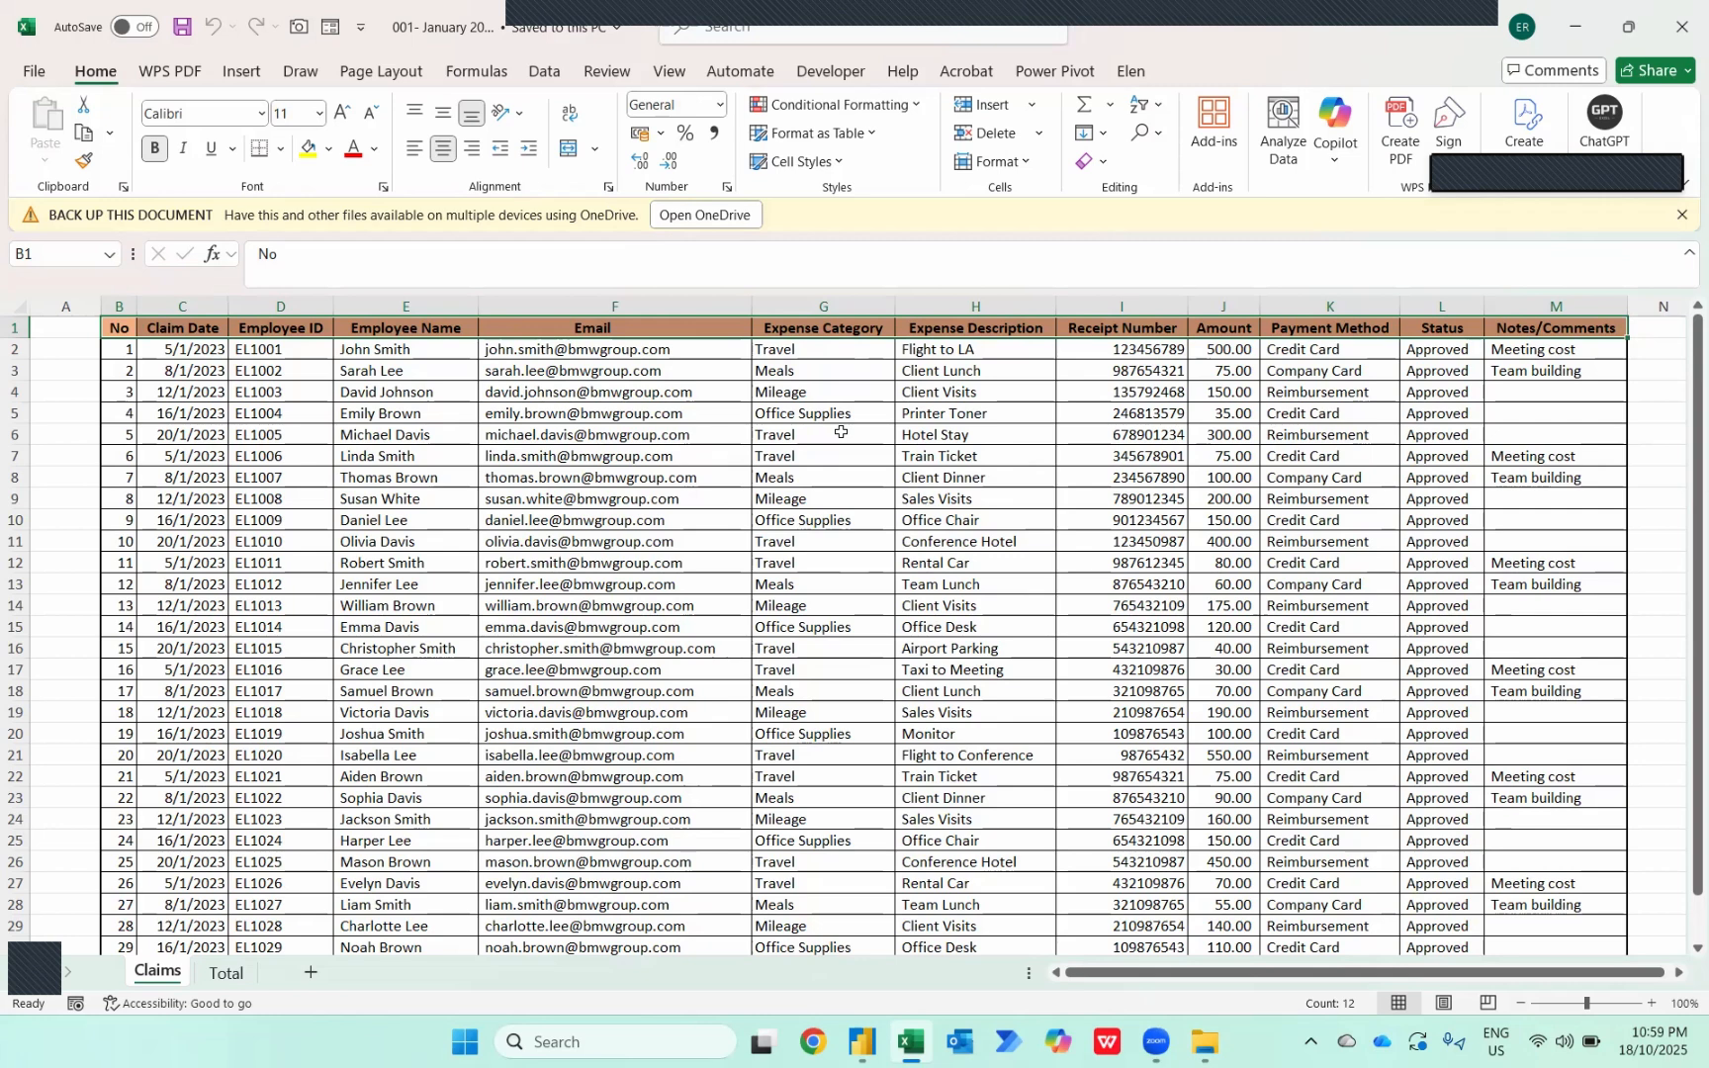
{"action": "mouse_move", "coordinate": [851, 1039]}
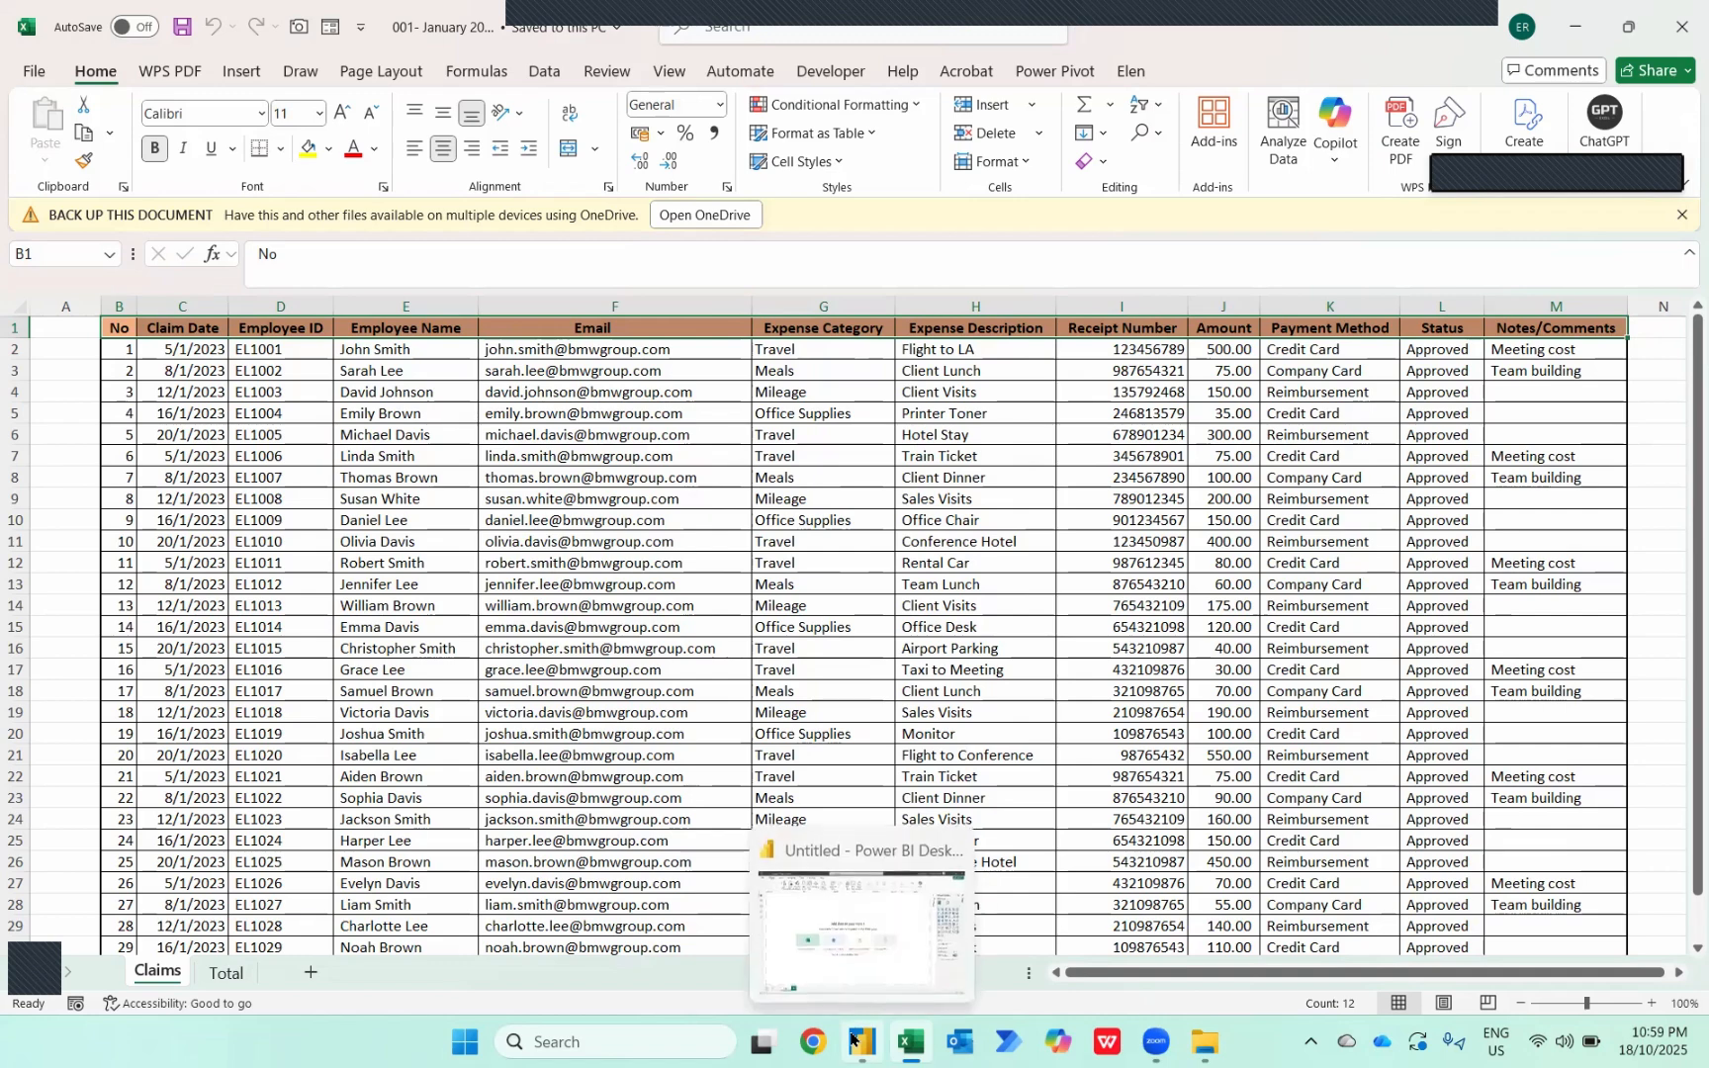
{"action": "left_click", "coordinate": [839, 934]}
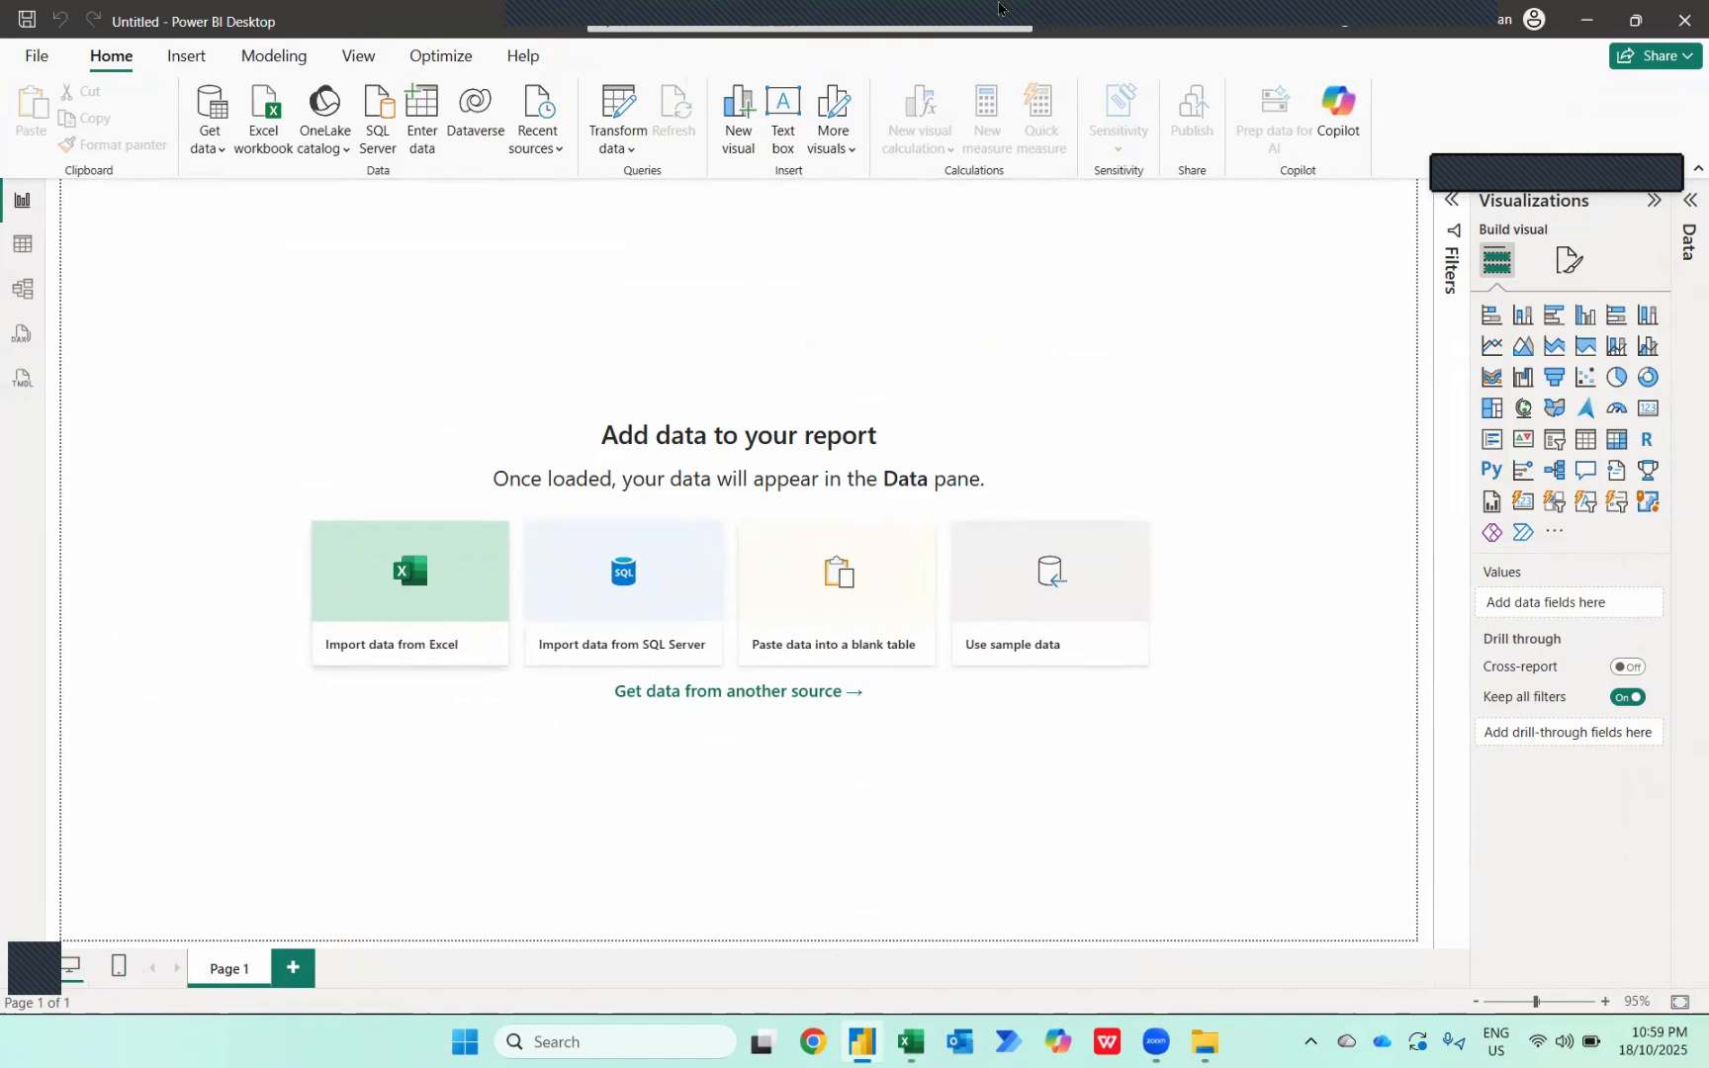
- Start a new data connection using the Folder connector
{"action": "left_click", "coordinate": [208, 145]}
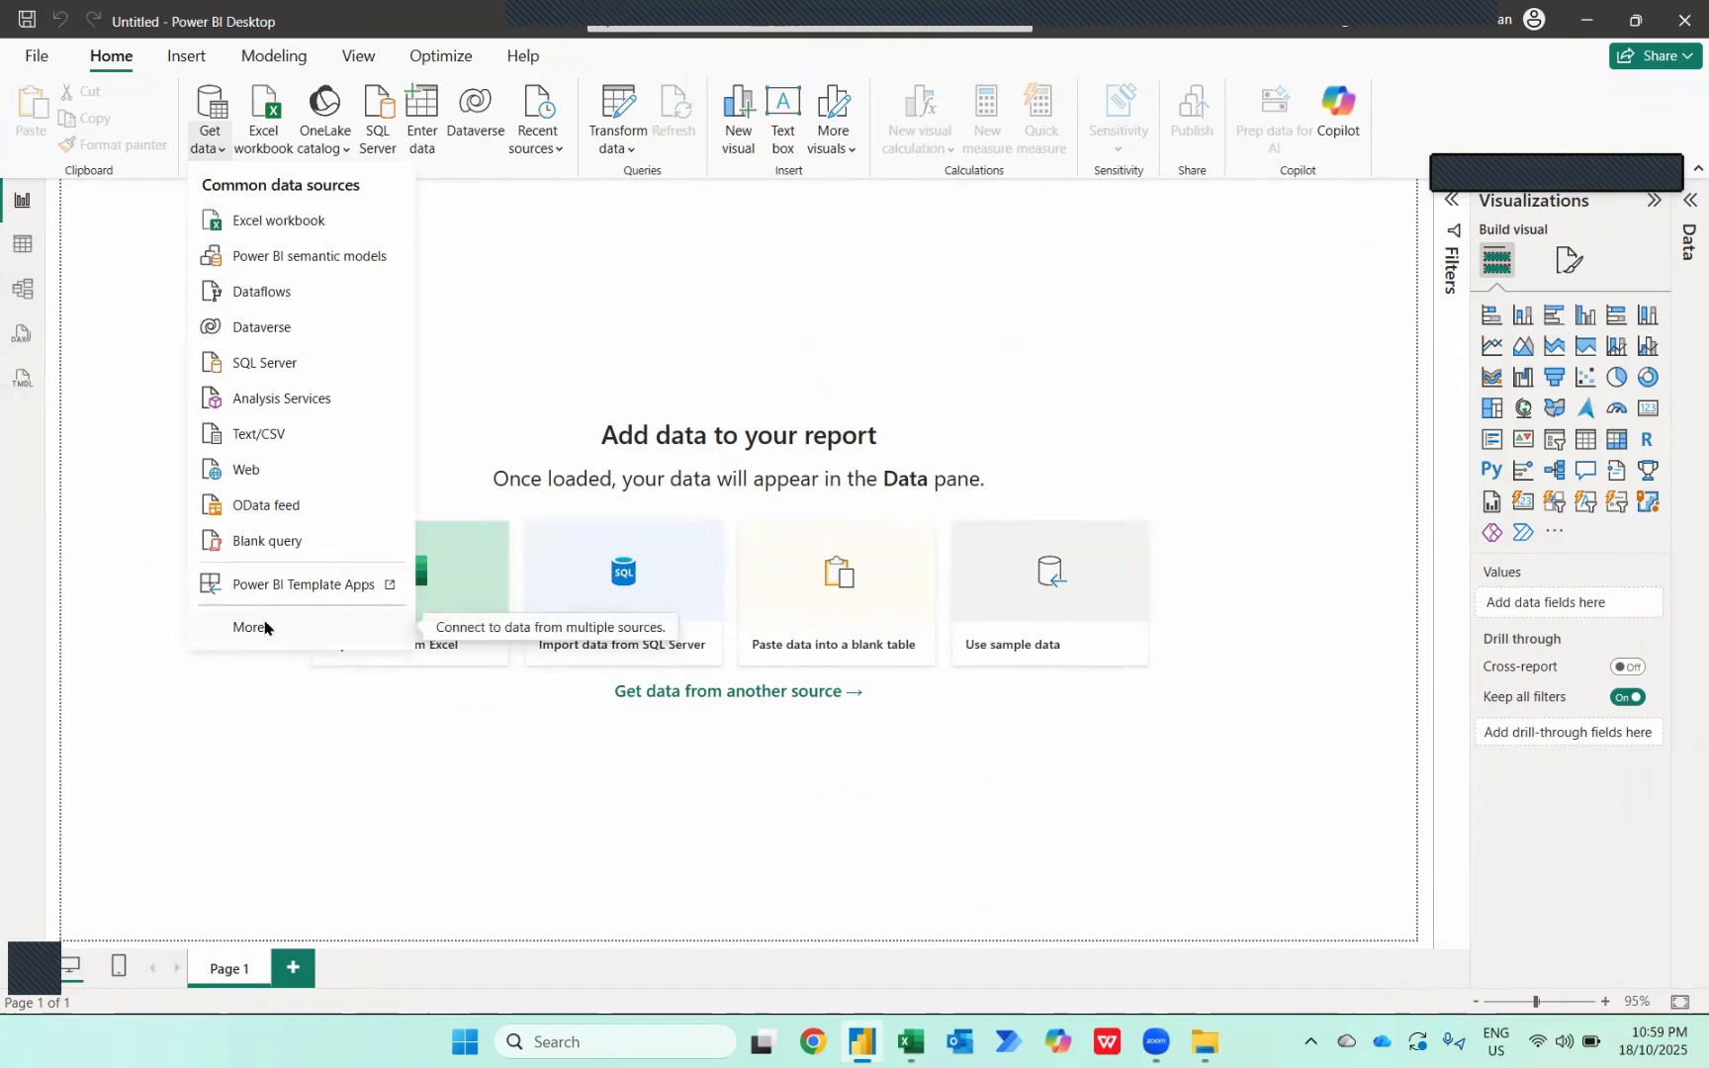
{"action": "left_click", "coordinate": [234, 628]}
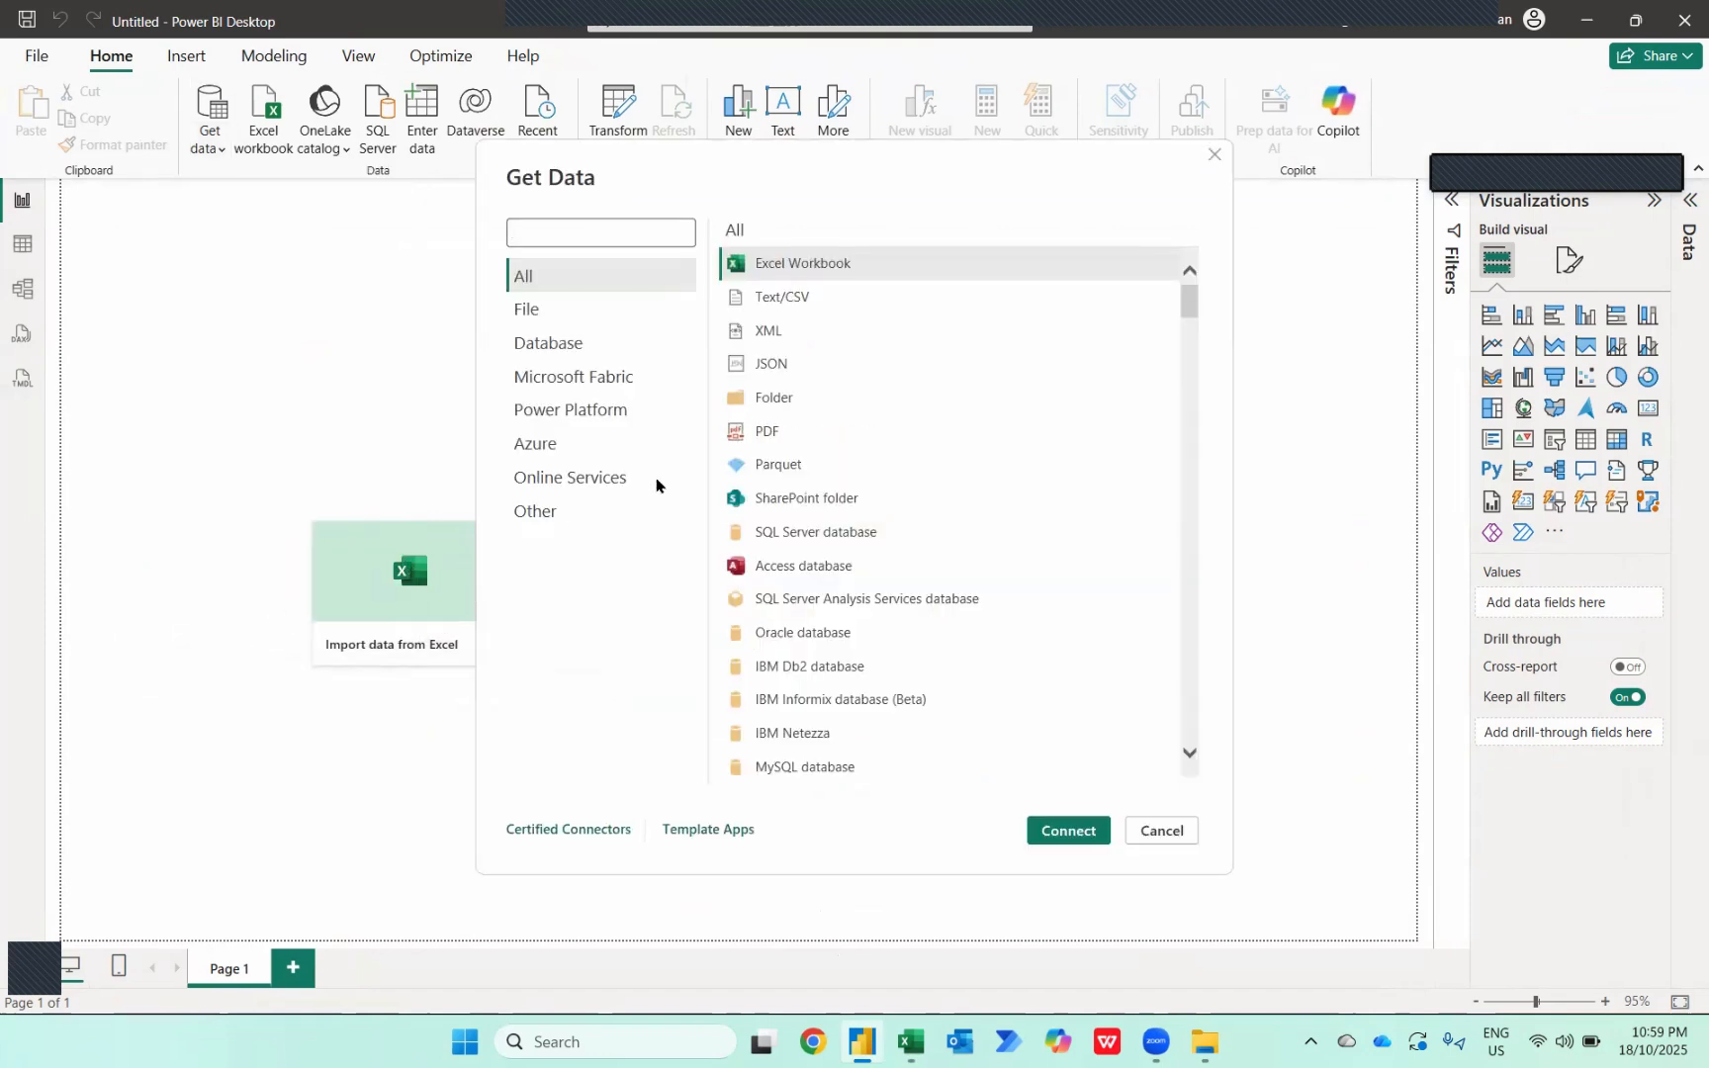
{"action": "left_click", "coordinate": [820, 395]}
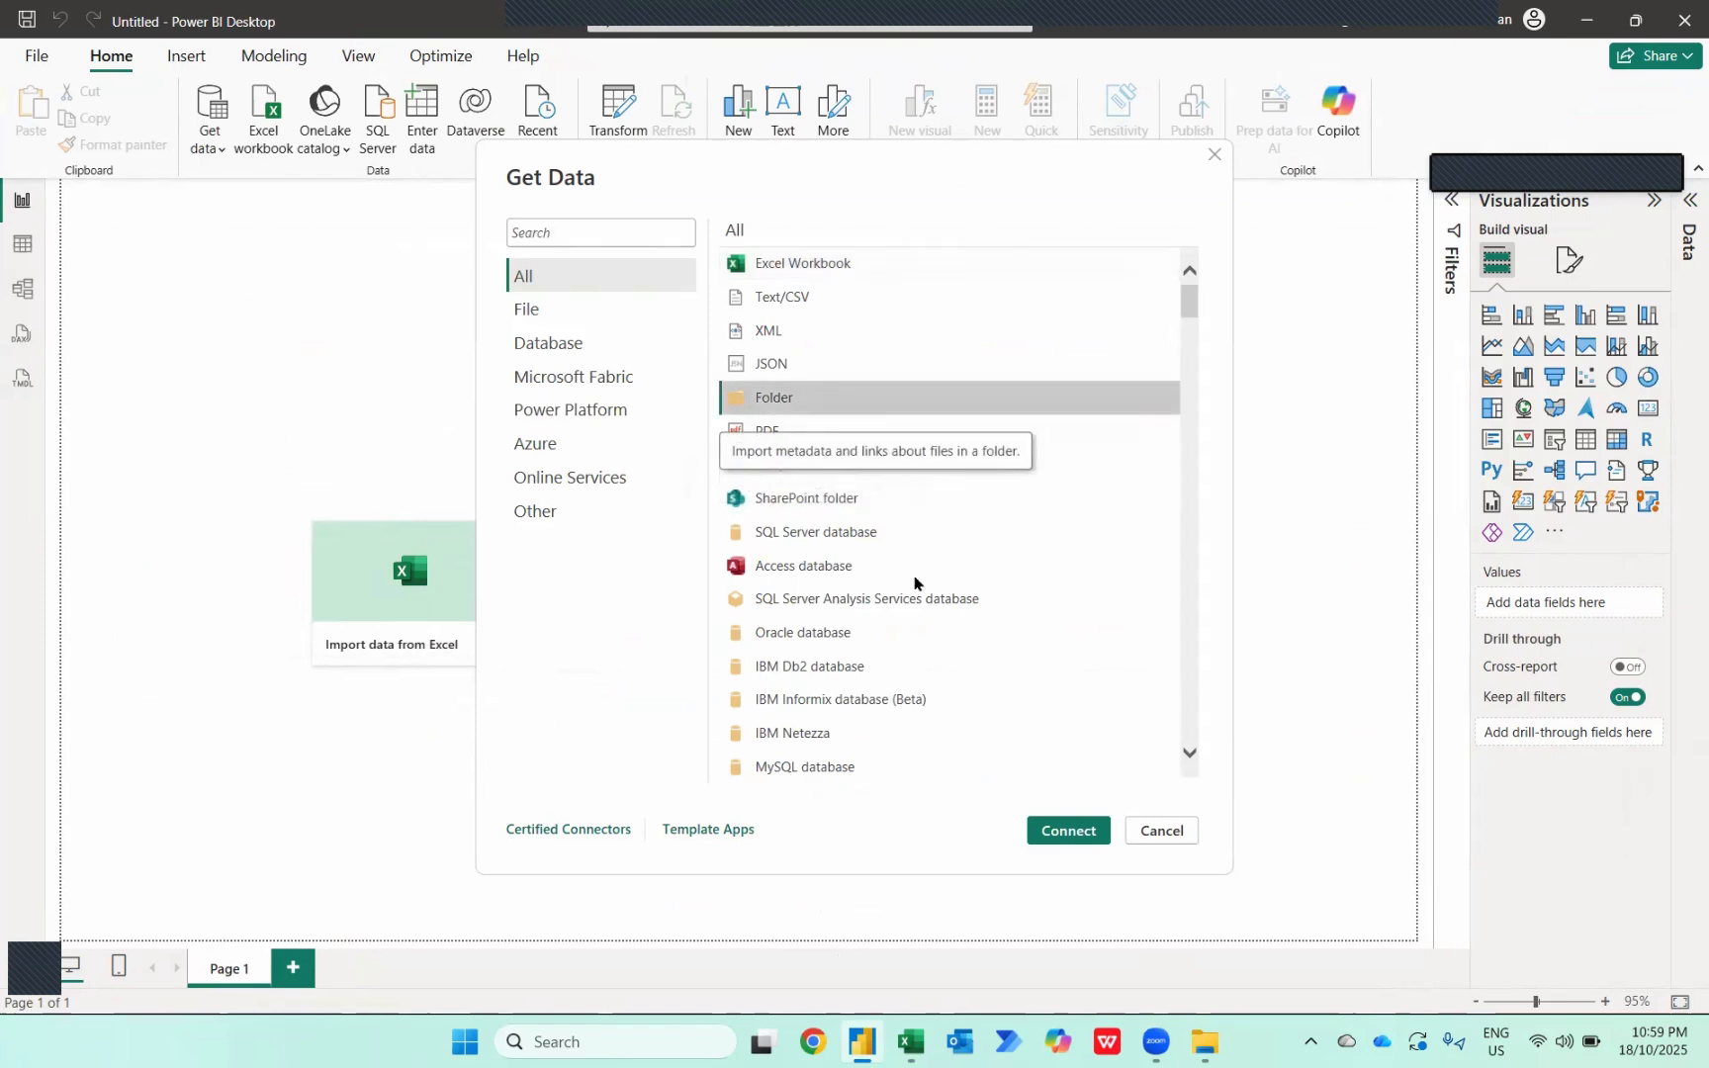
{"action": "left_click", "coordinate": [1068, 831]}
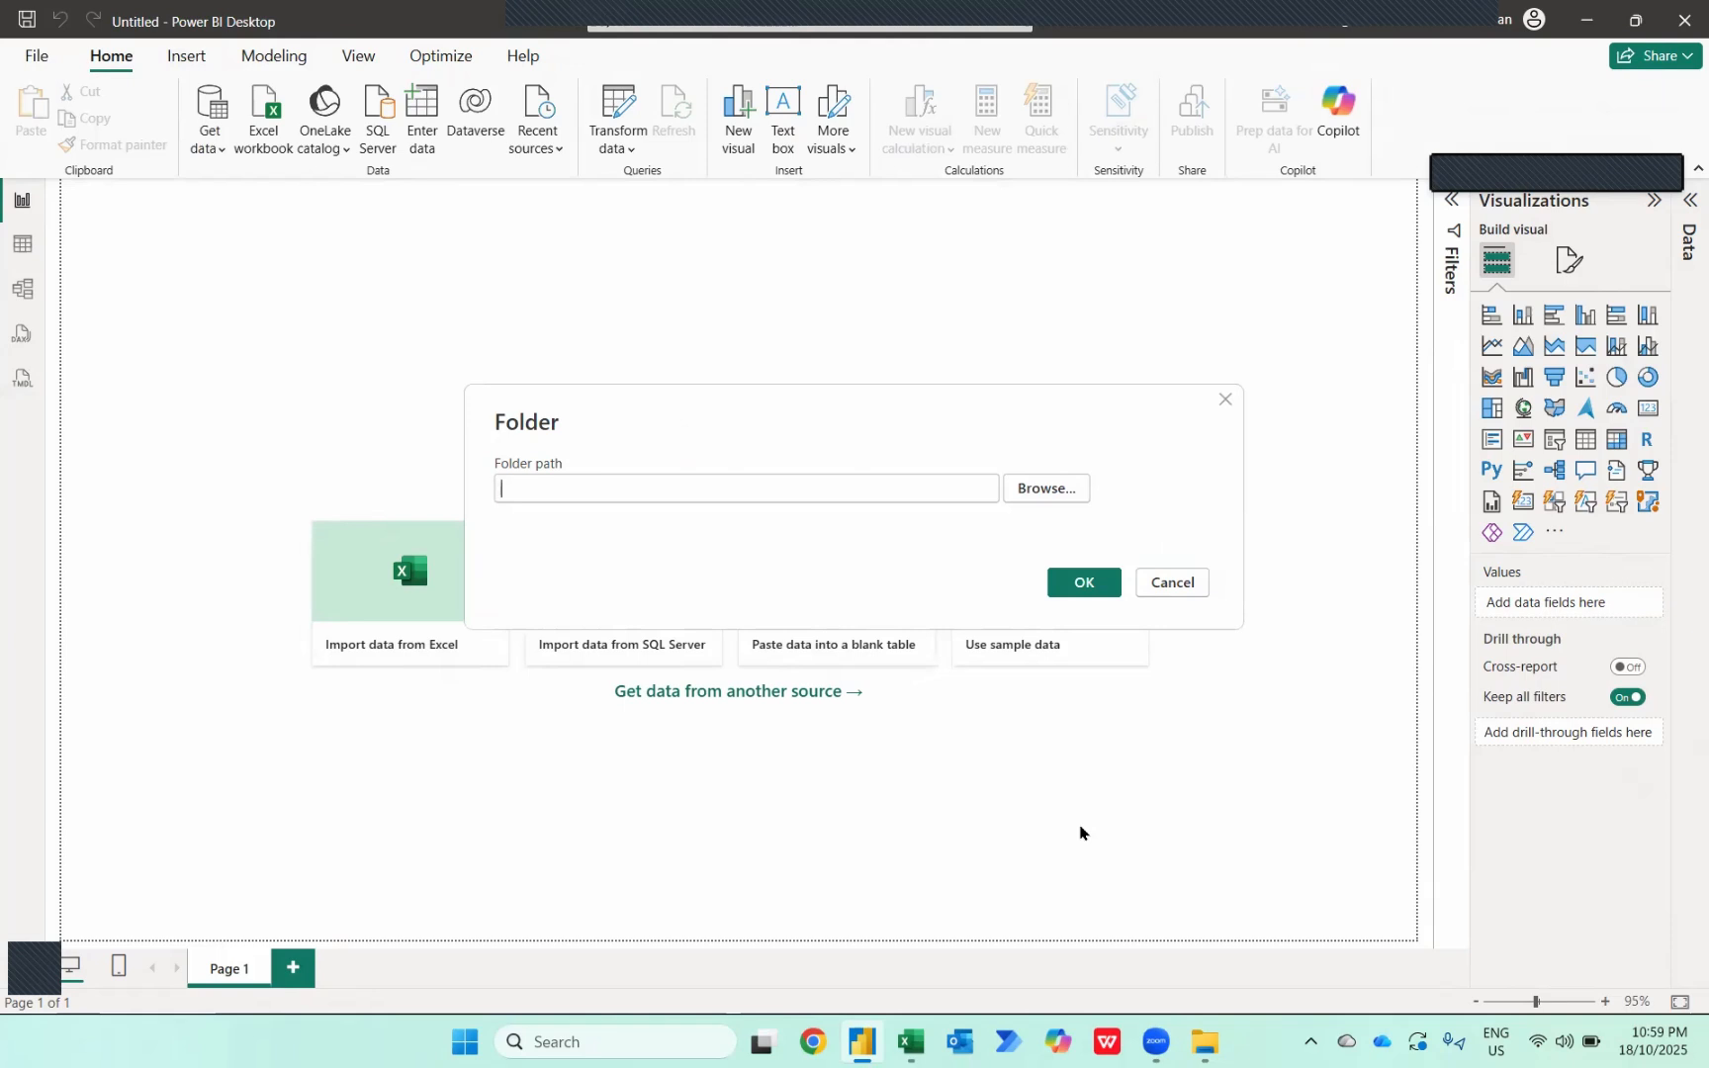
- Set the folder path to the Claims folder under Case Study 2 - Consolidate Claims Report in the 18th October 2025 - Power BI (Day 2) materials
{"action": "left_click", "coordinate": [1059, 491]}
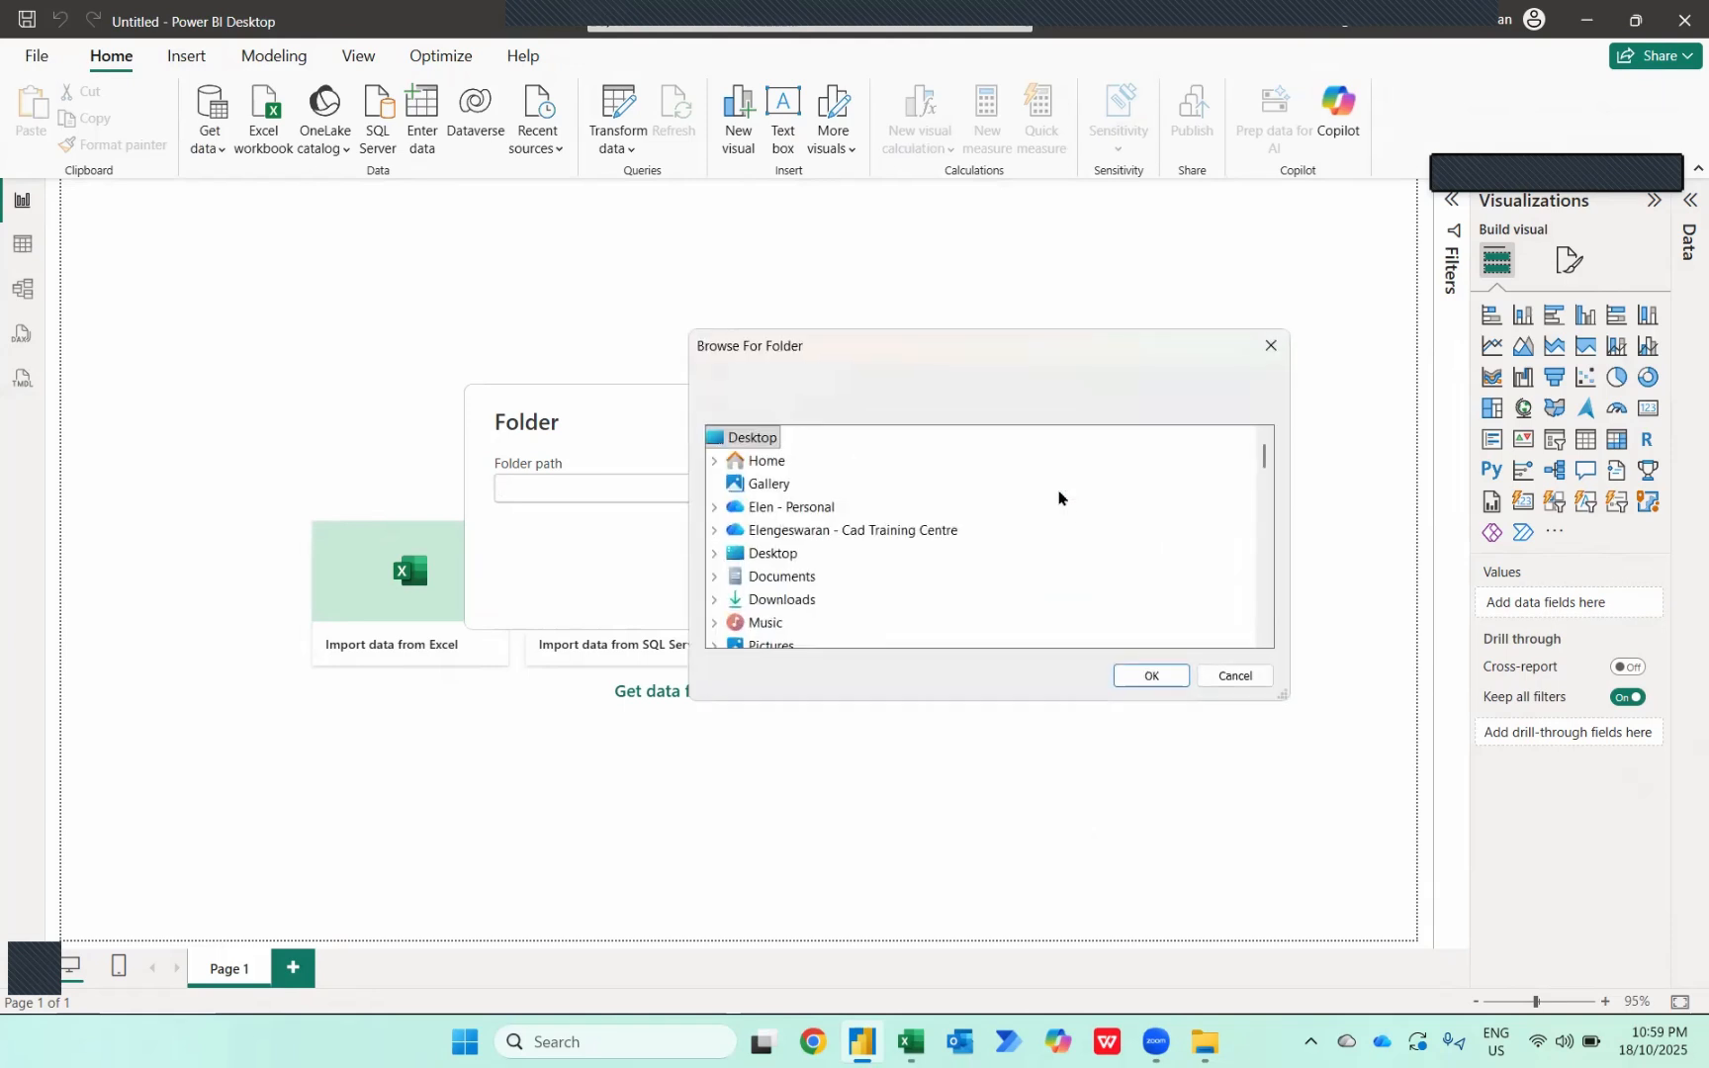
{"action": "left_click", "coordinate": [707, 561]}
{"action": "scroll", "coordinate": [825, 557], "scroll_direction": "down", "scroll_amount": 2}
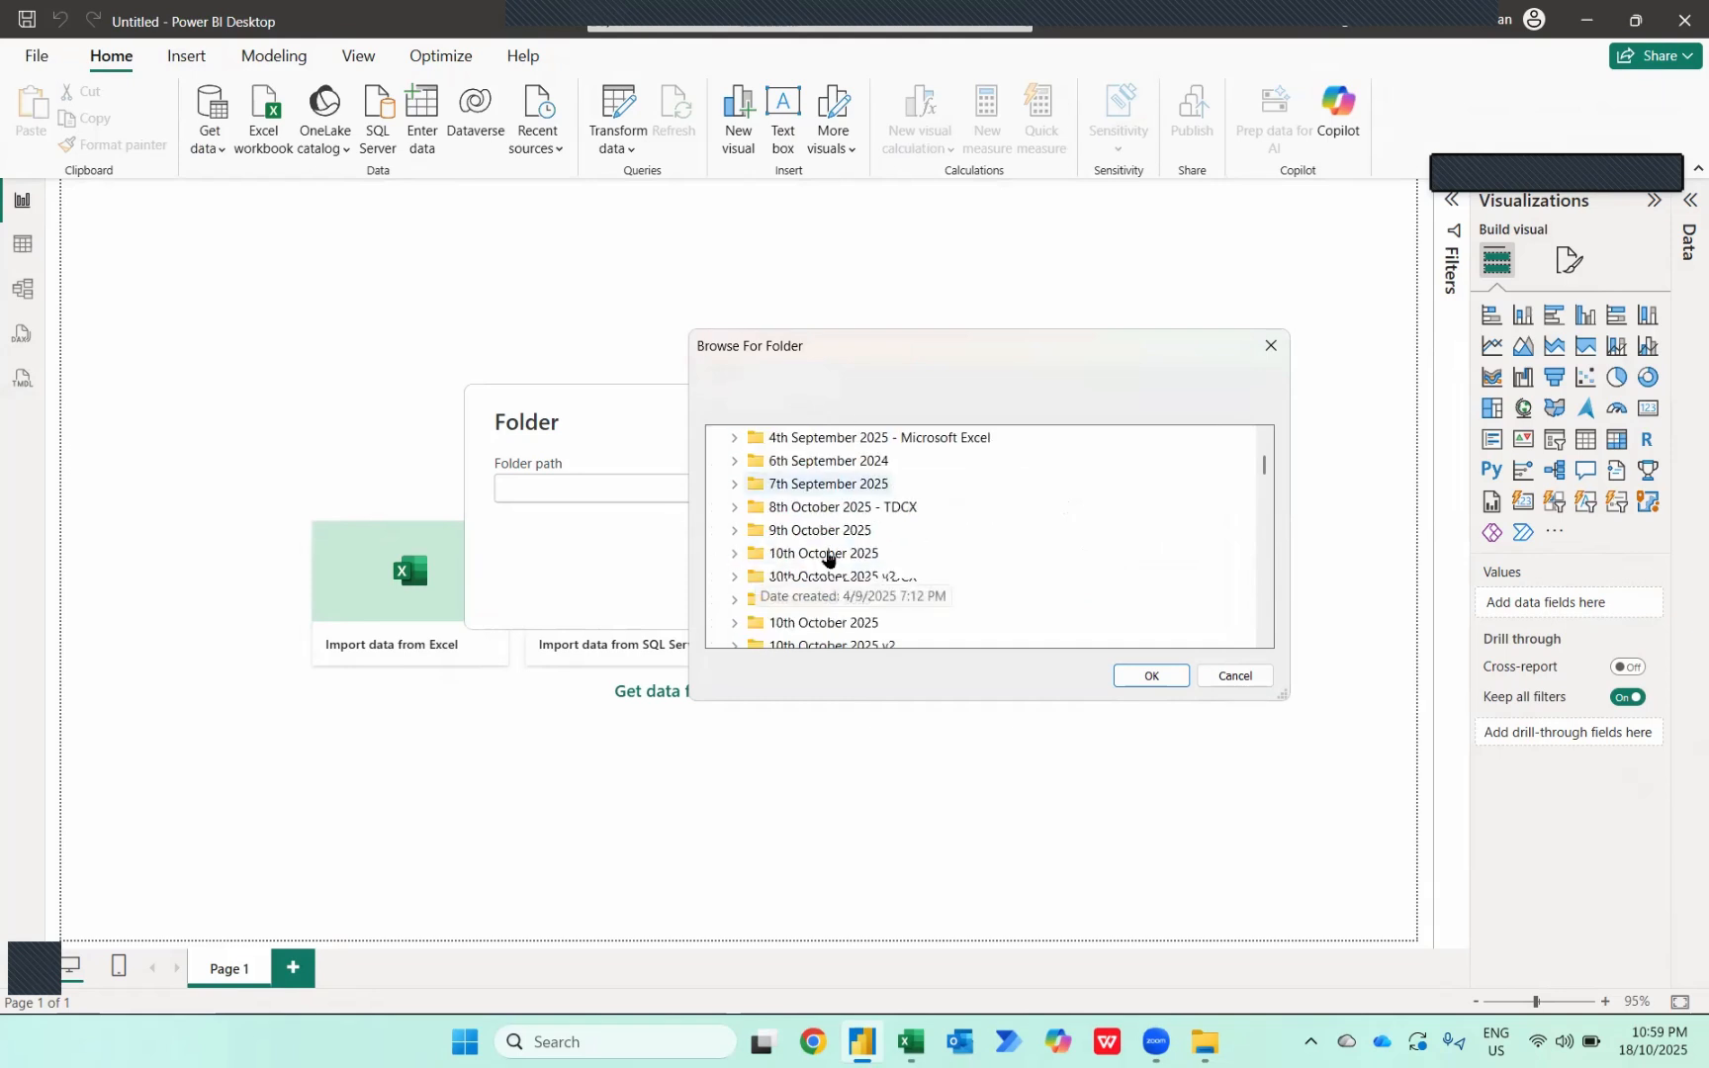
{"action": "scroll", "coordinate": [829, 558], "scroll_direction": "down", "scroll_amount": 2}
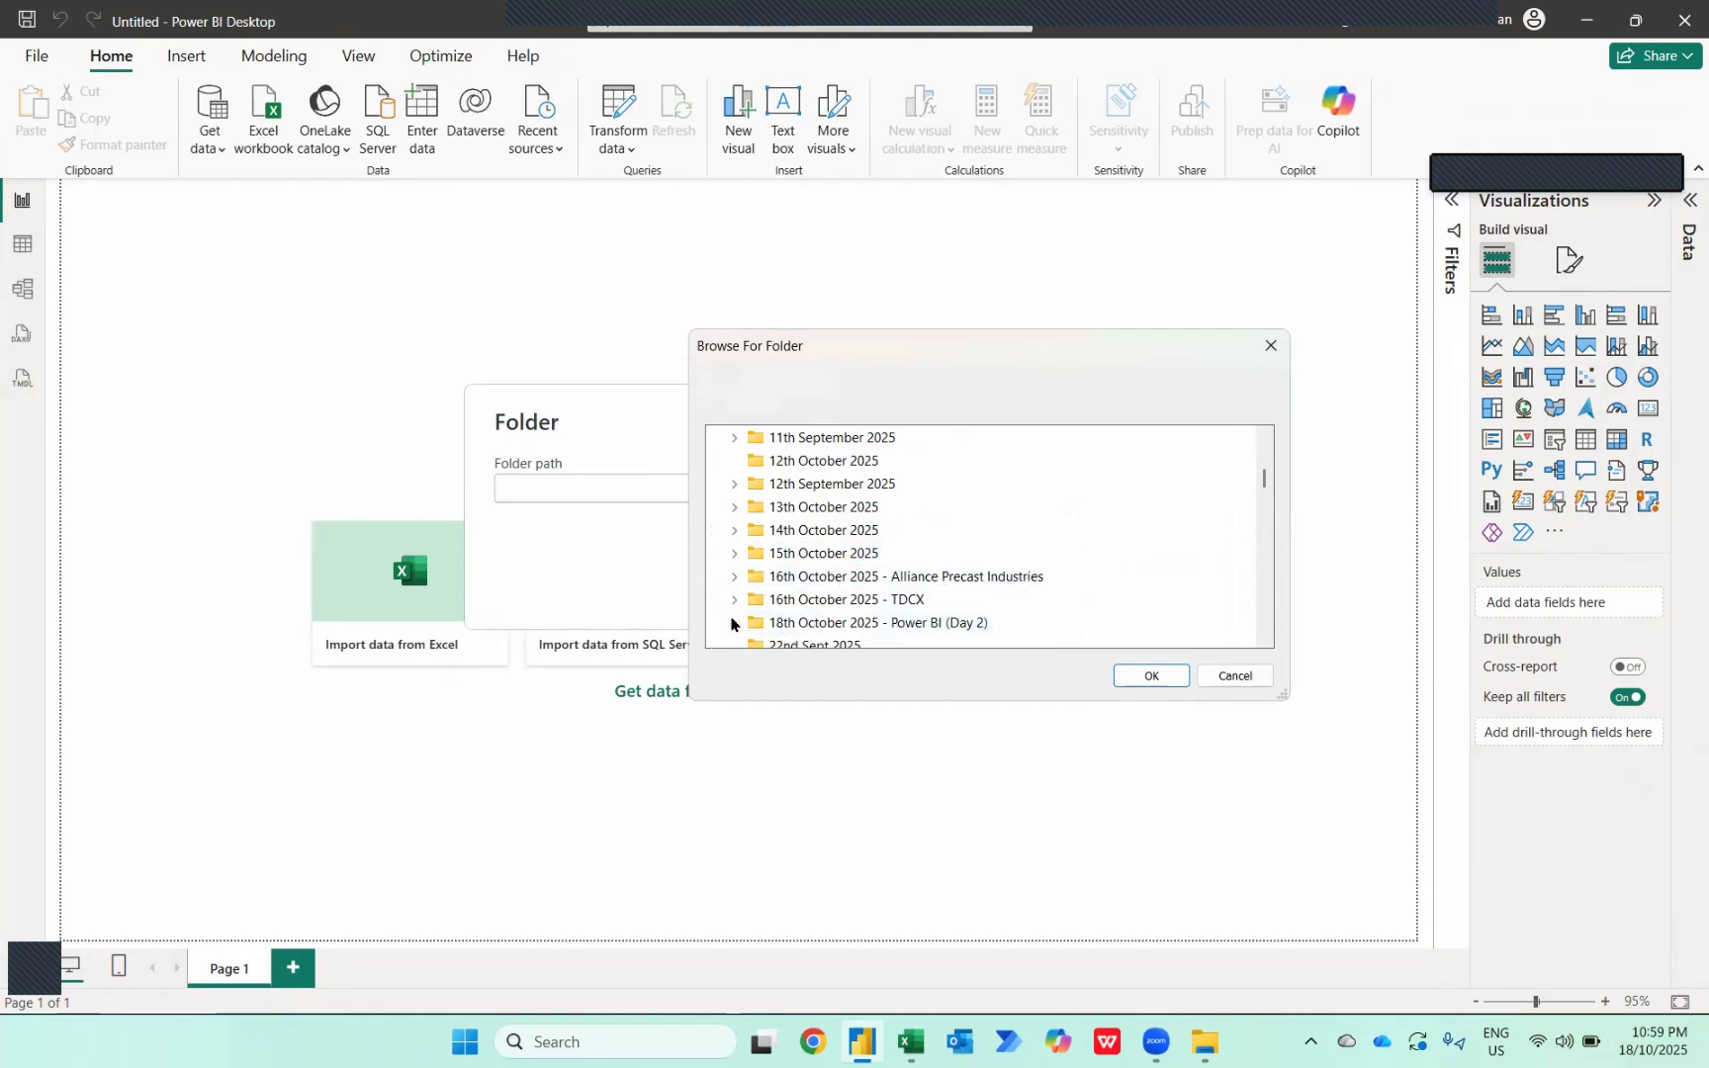
{"action": "double_click", "coordinate": [757, 624]}
{"action": "scroll", "coordinate": [889, 571], "scroll_direction": "down", "scroll_amount": 1}
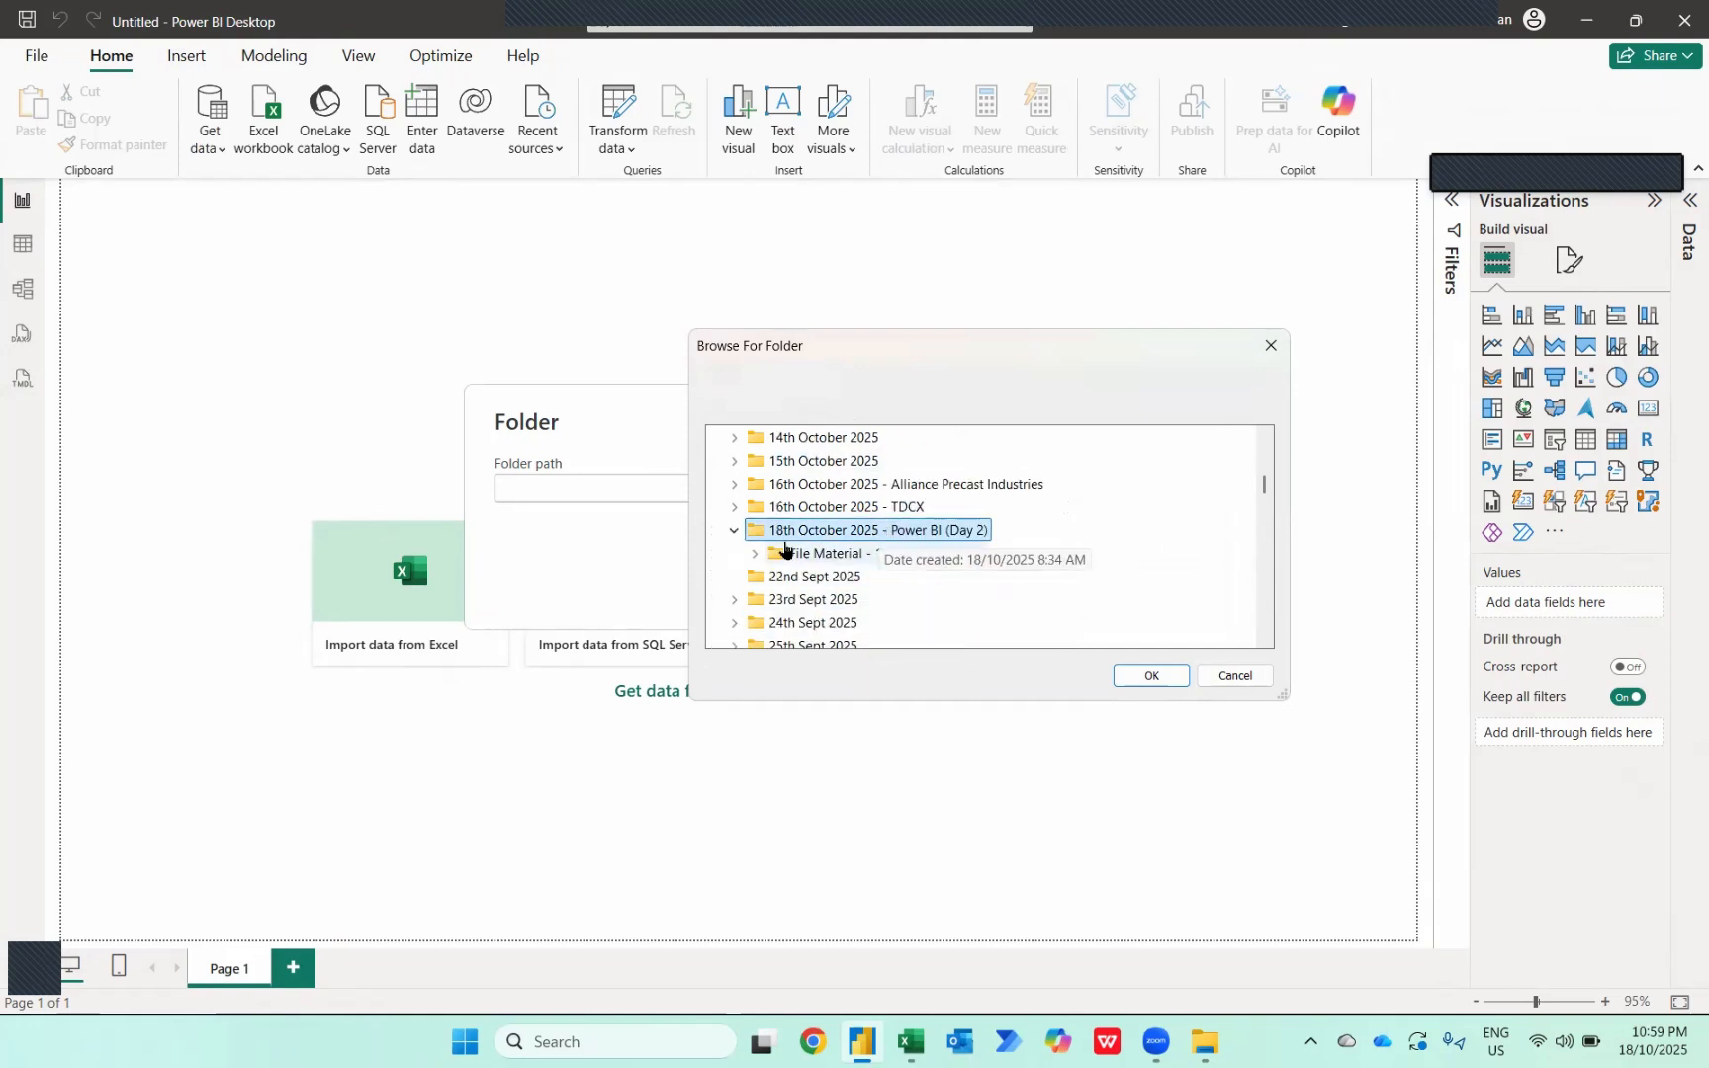
{"action": "left_click", "coordinate": [754, 557]}
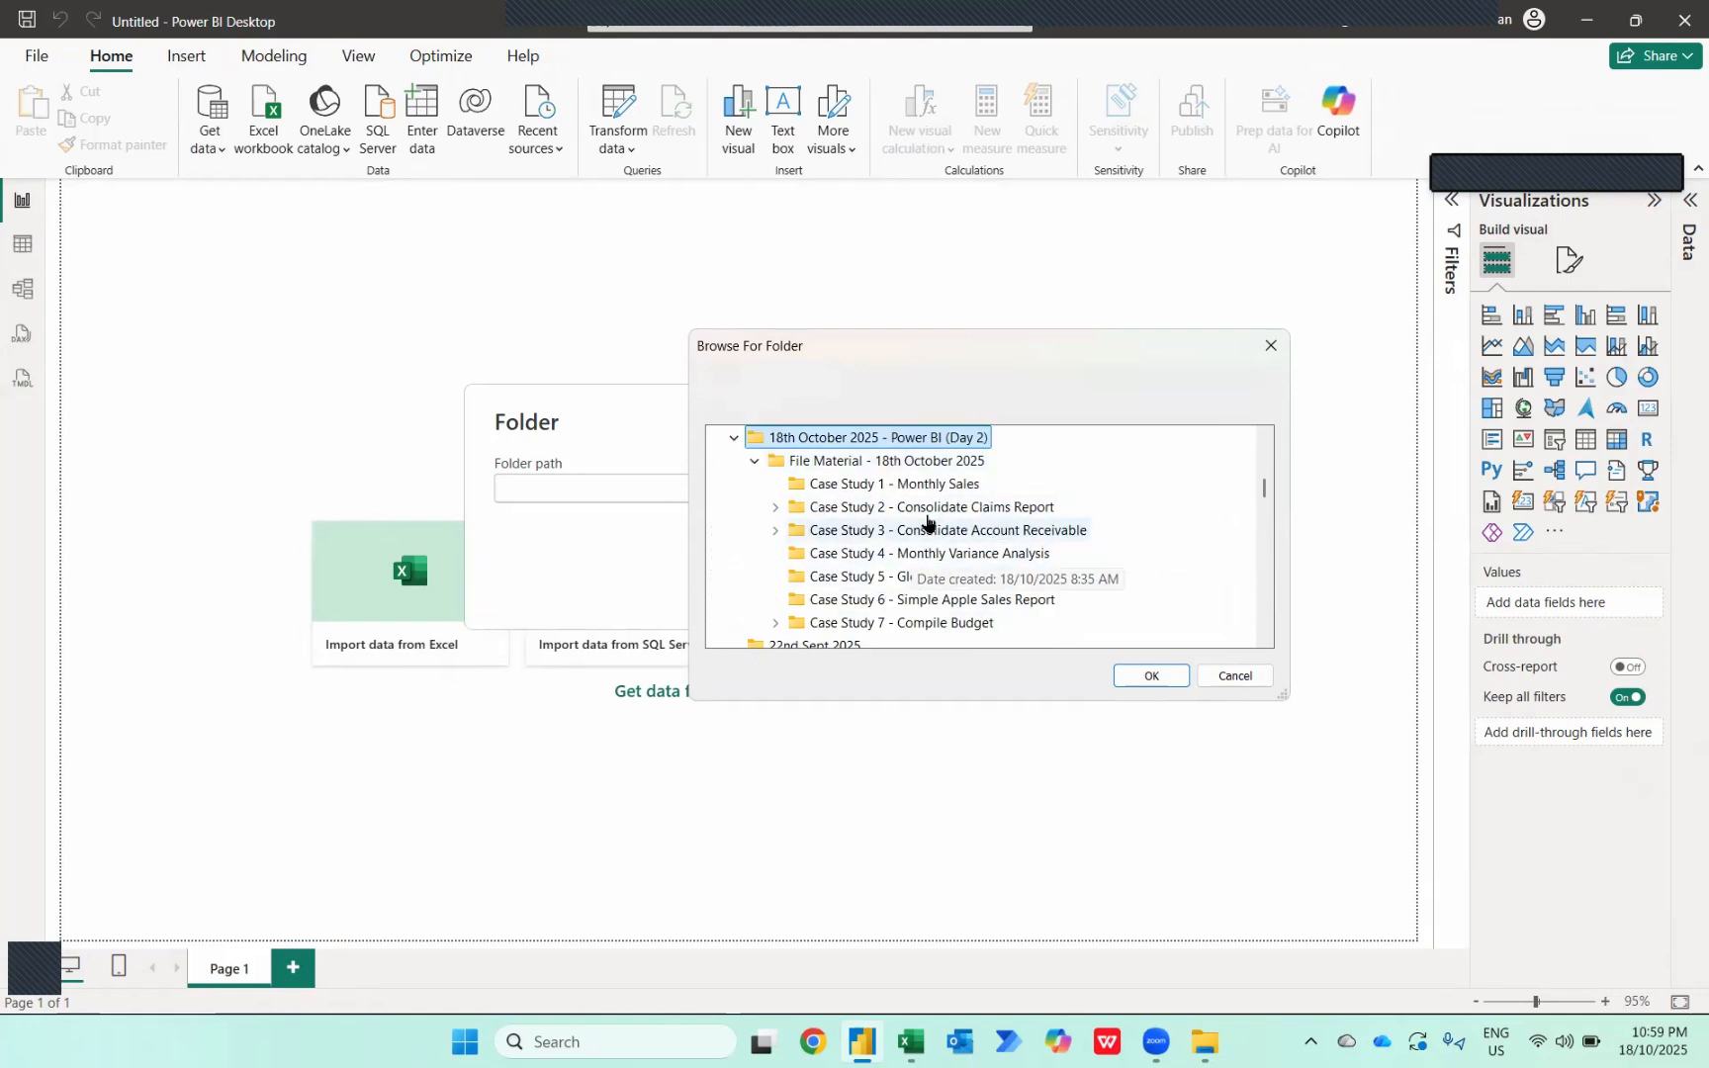
{"action": "left_click", "coordinate": [776, 508]}
{"action": "left_click", "coordinate": [845, 532]}
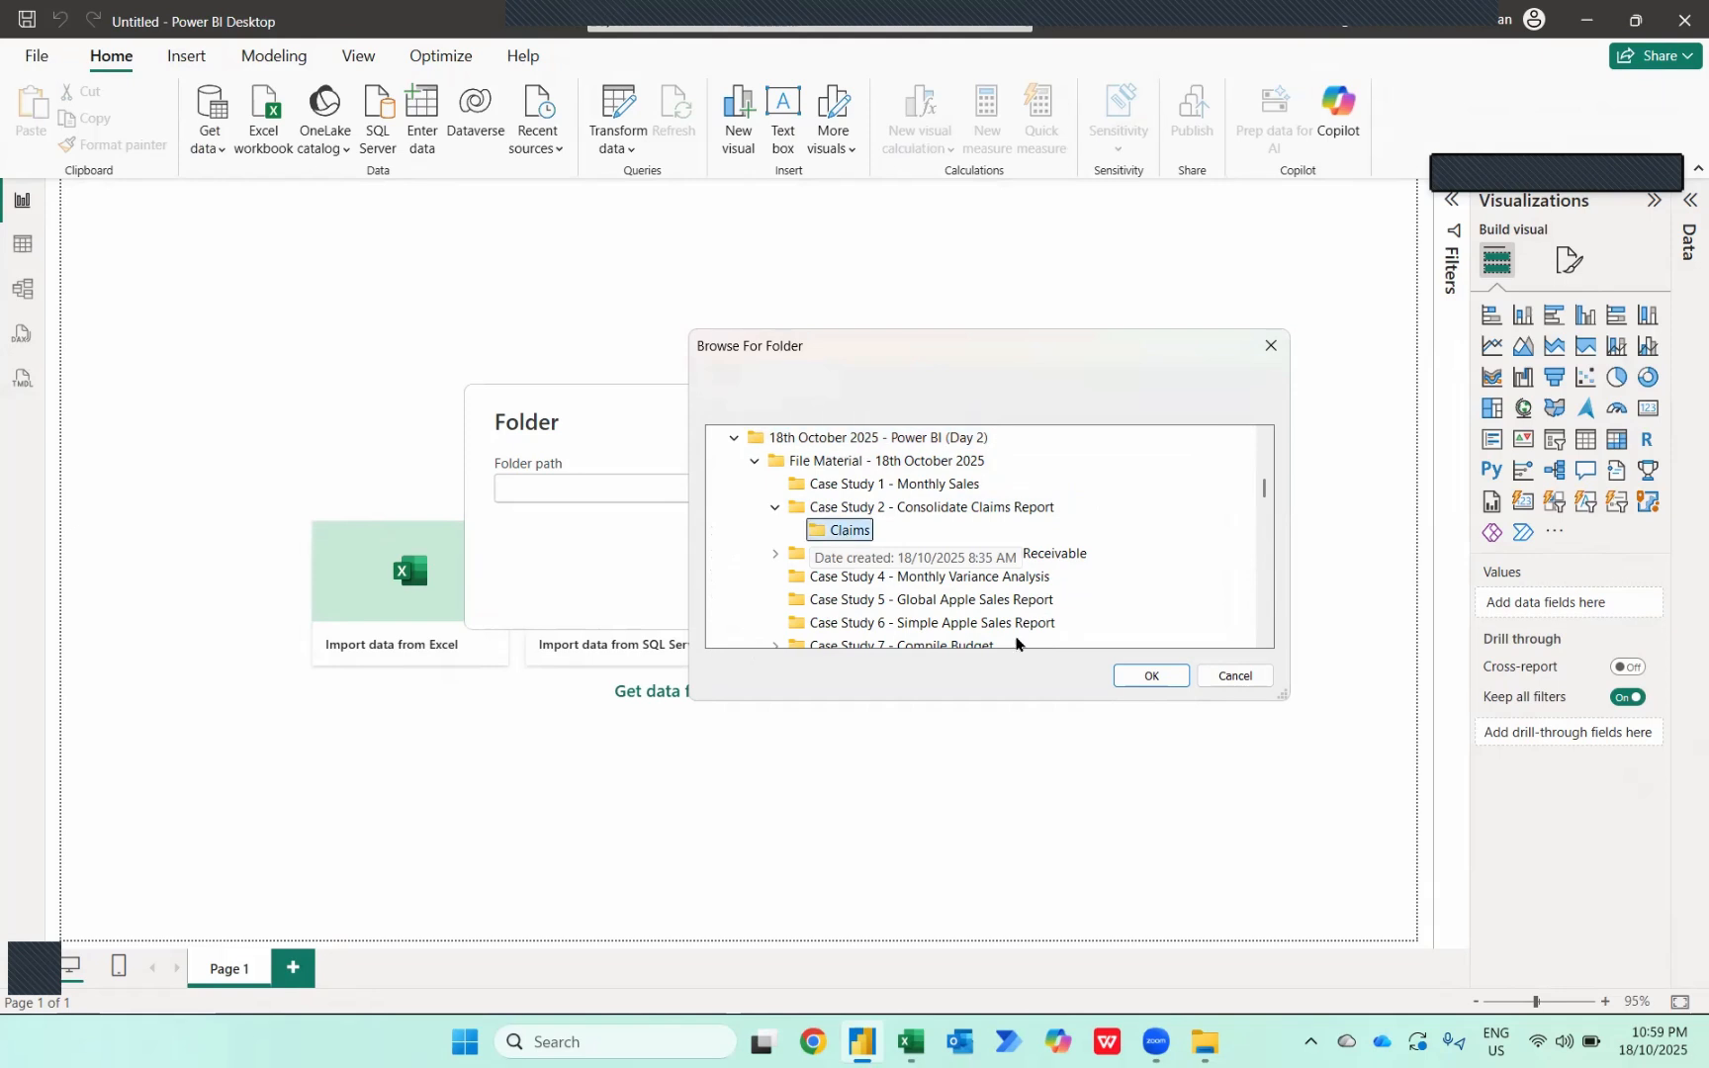
{"action": "left_click", "coordinate": [1149, 677]}
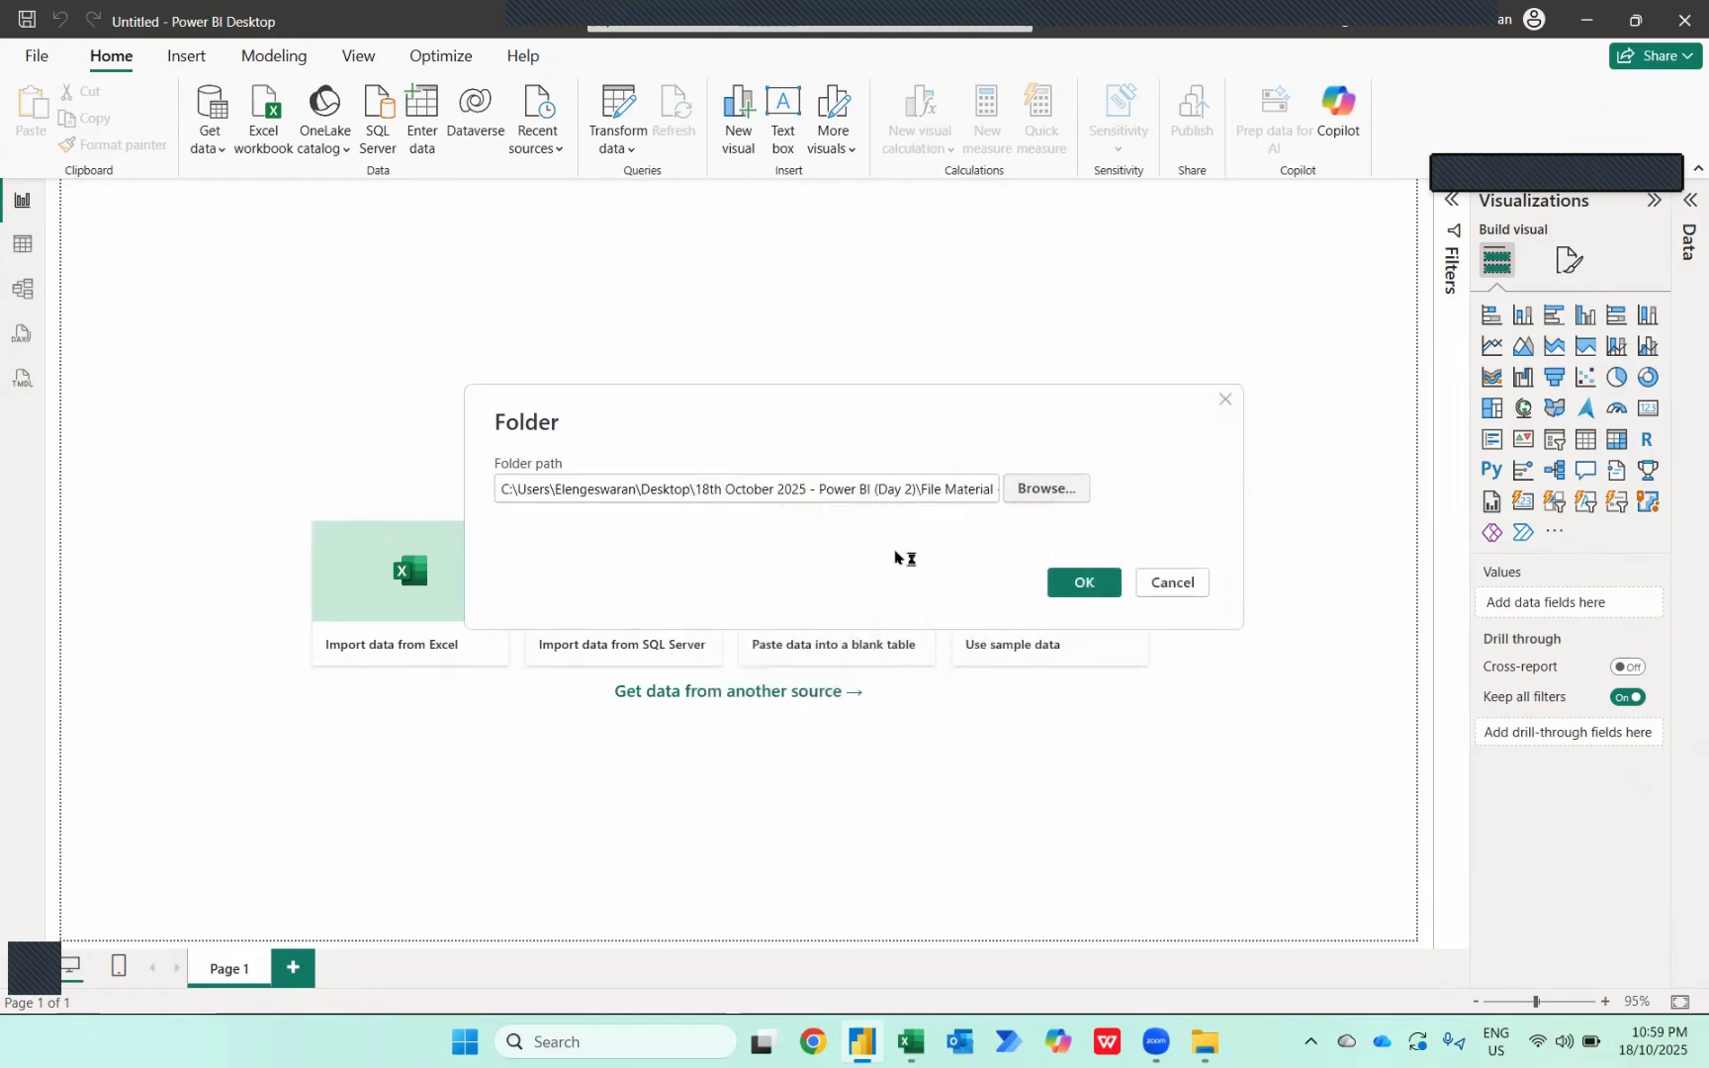
{"action": "left_click", "coordinate": [1093, 585]}
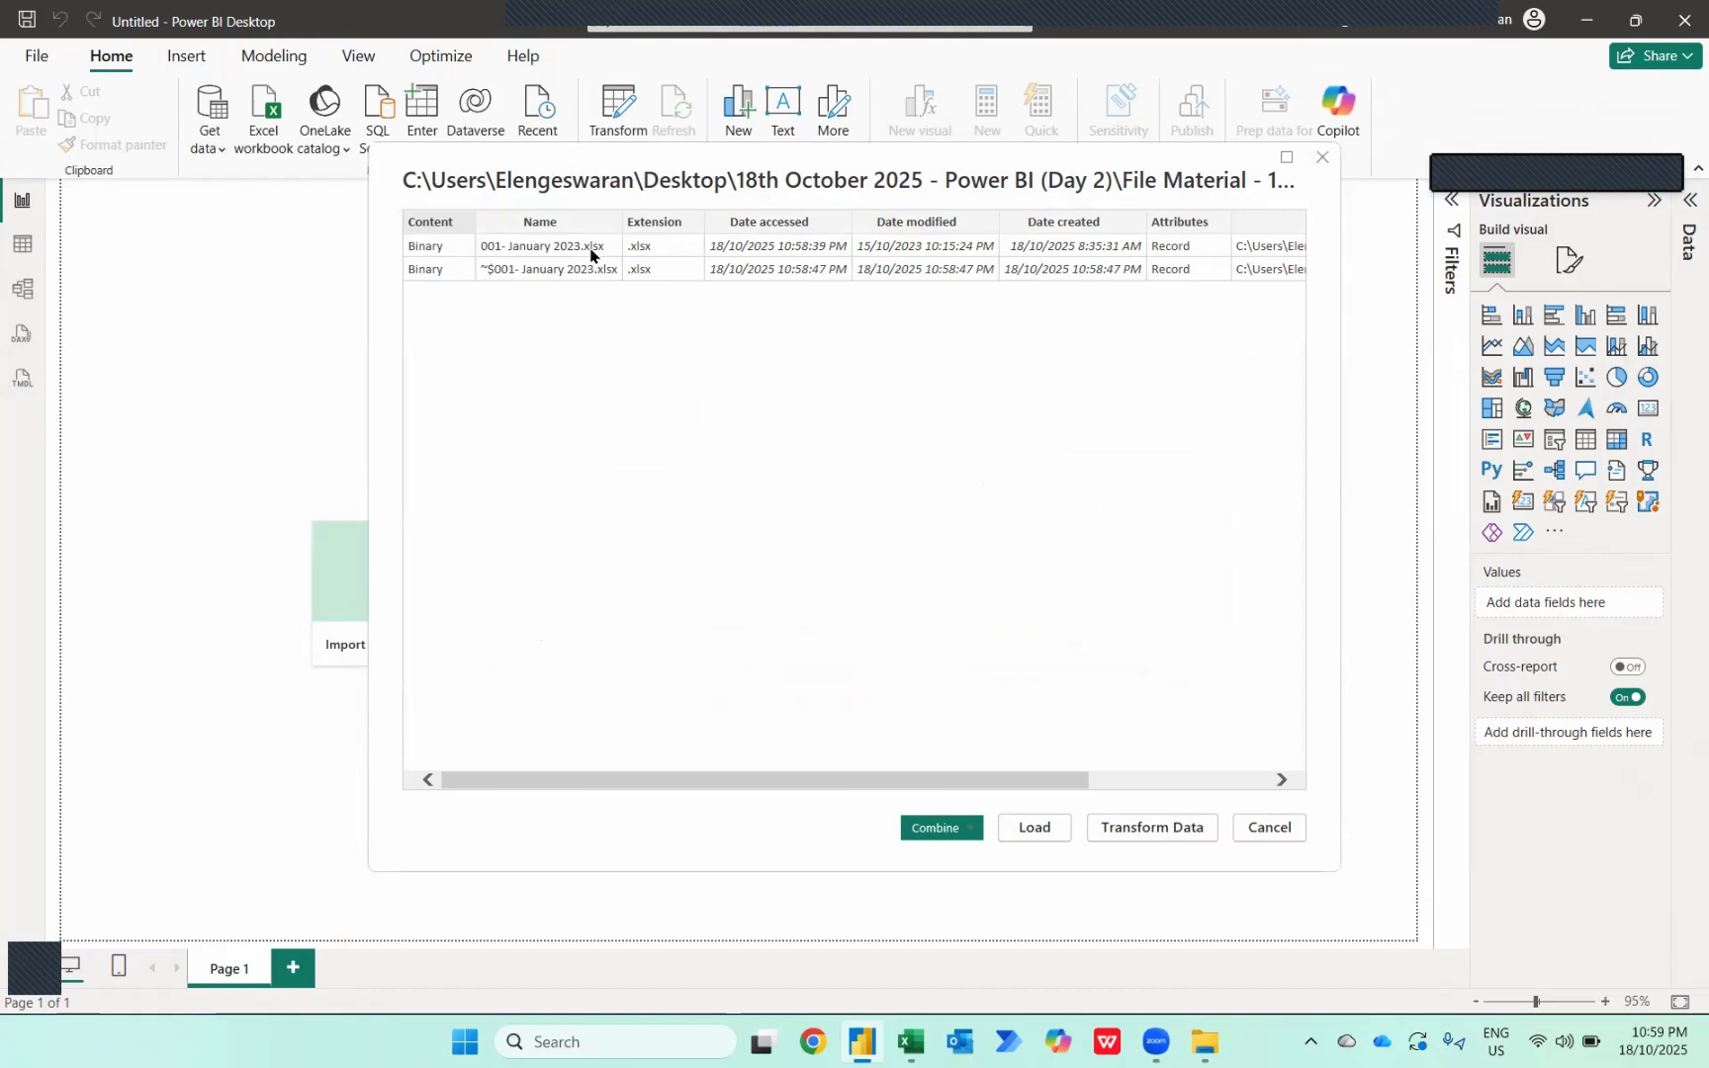
- Combine and load the folder's files from the Claims sheet, checking that sheet in the open Excel workbook before confirming
{"action": "left_click", "coordinate": [915, 829]}
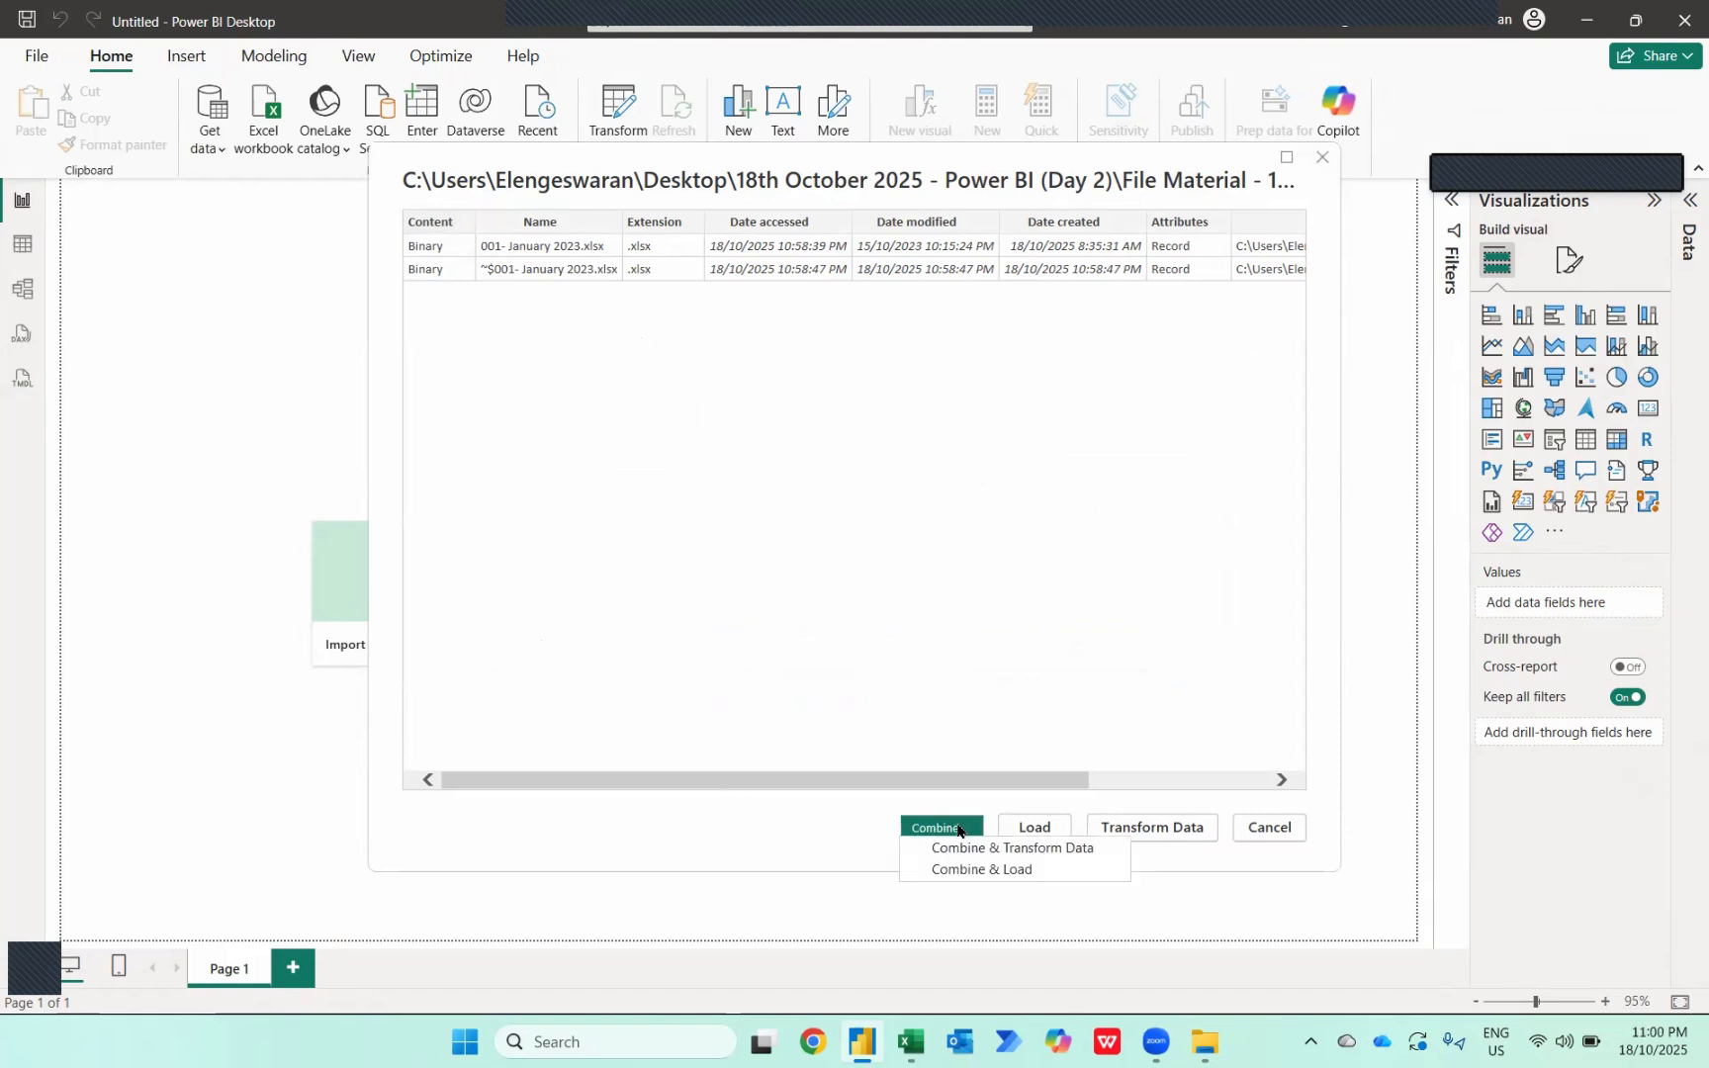
{"action": "left_click", "coordinate": [1005, 870]}
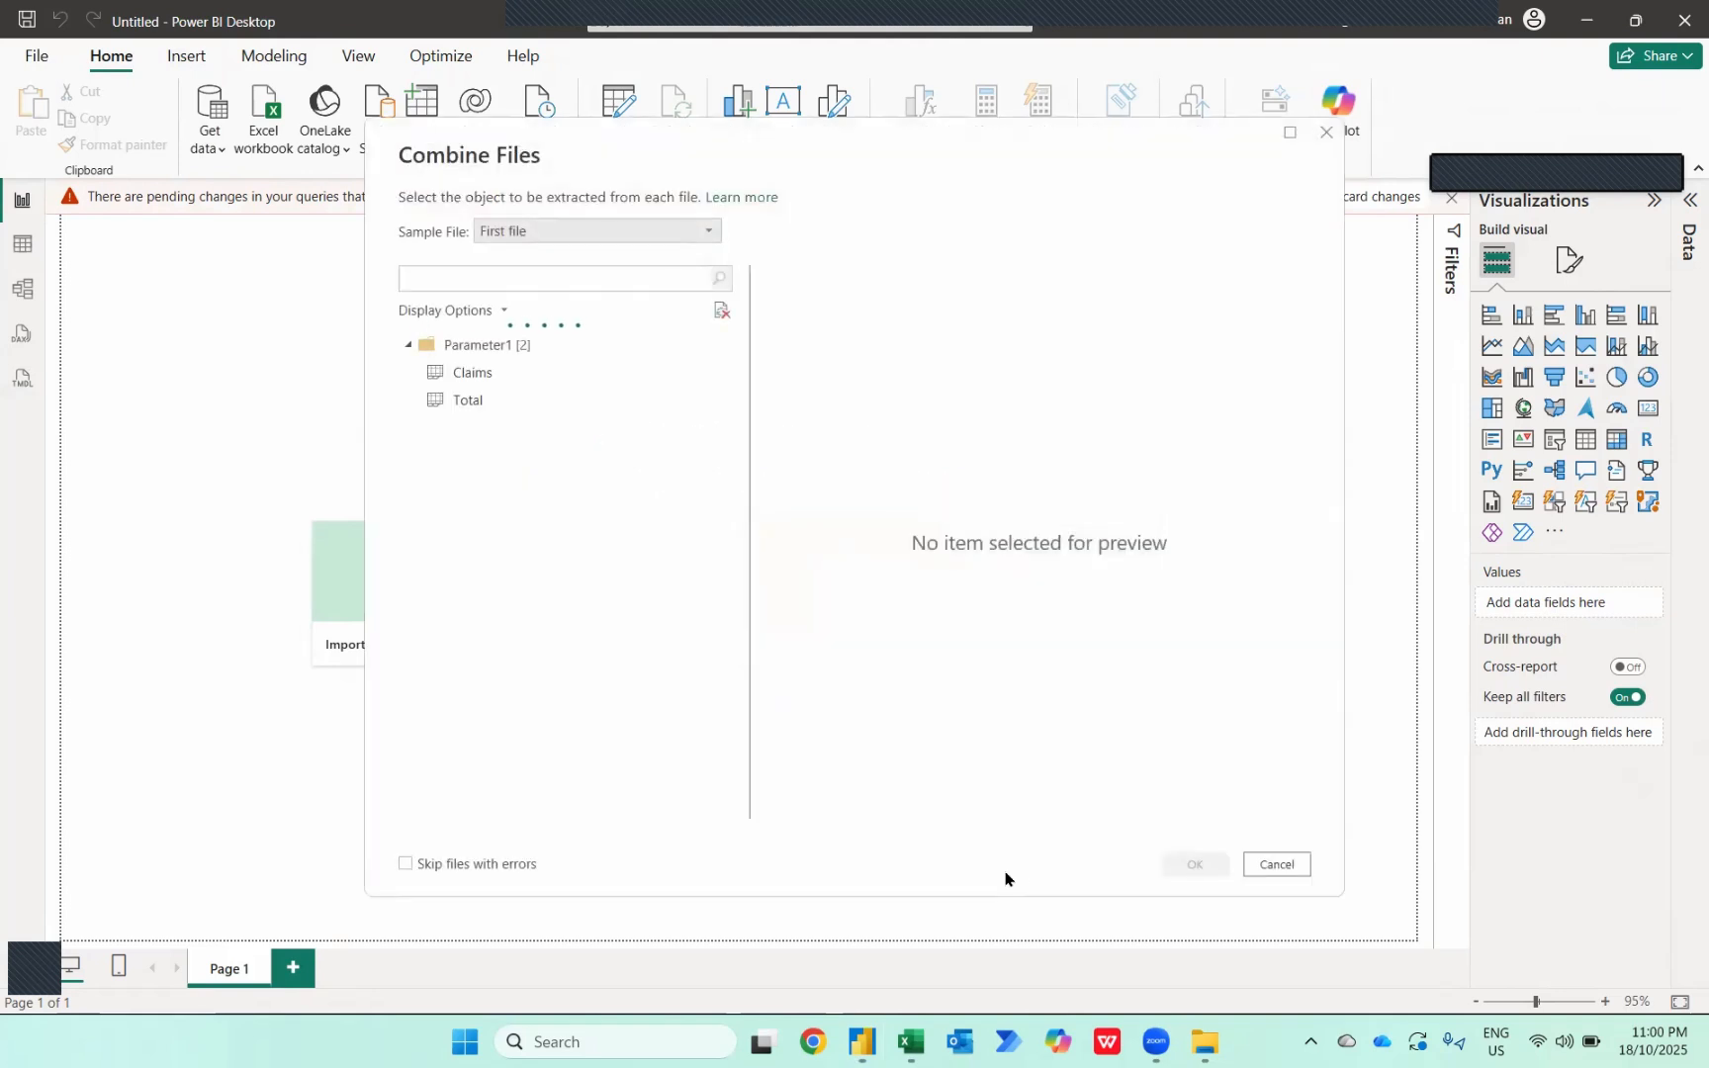
{"action": "left_click", "coordinate": [477, 376]}
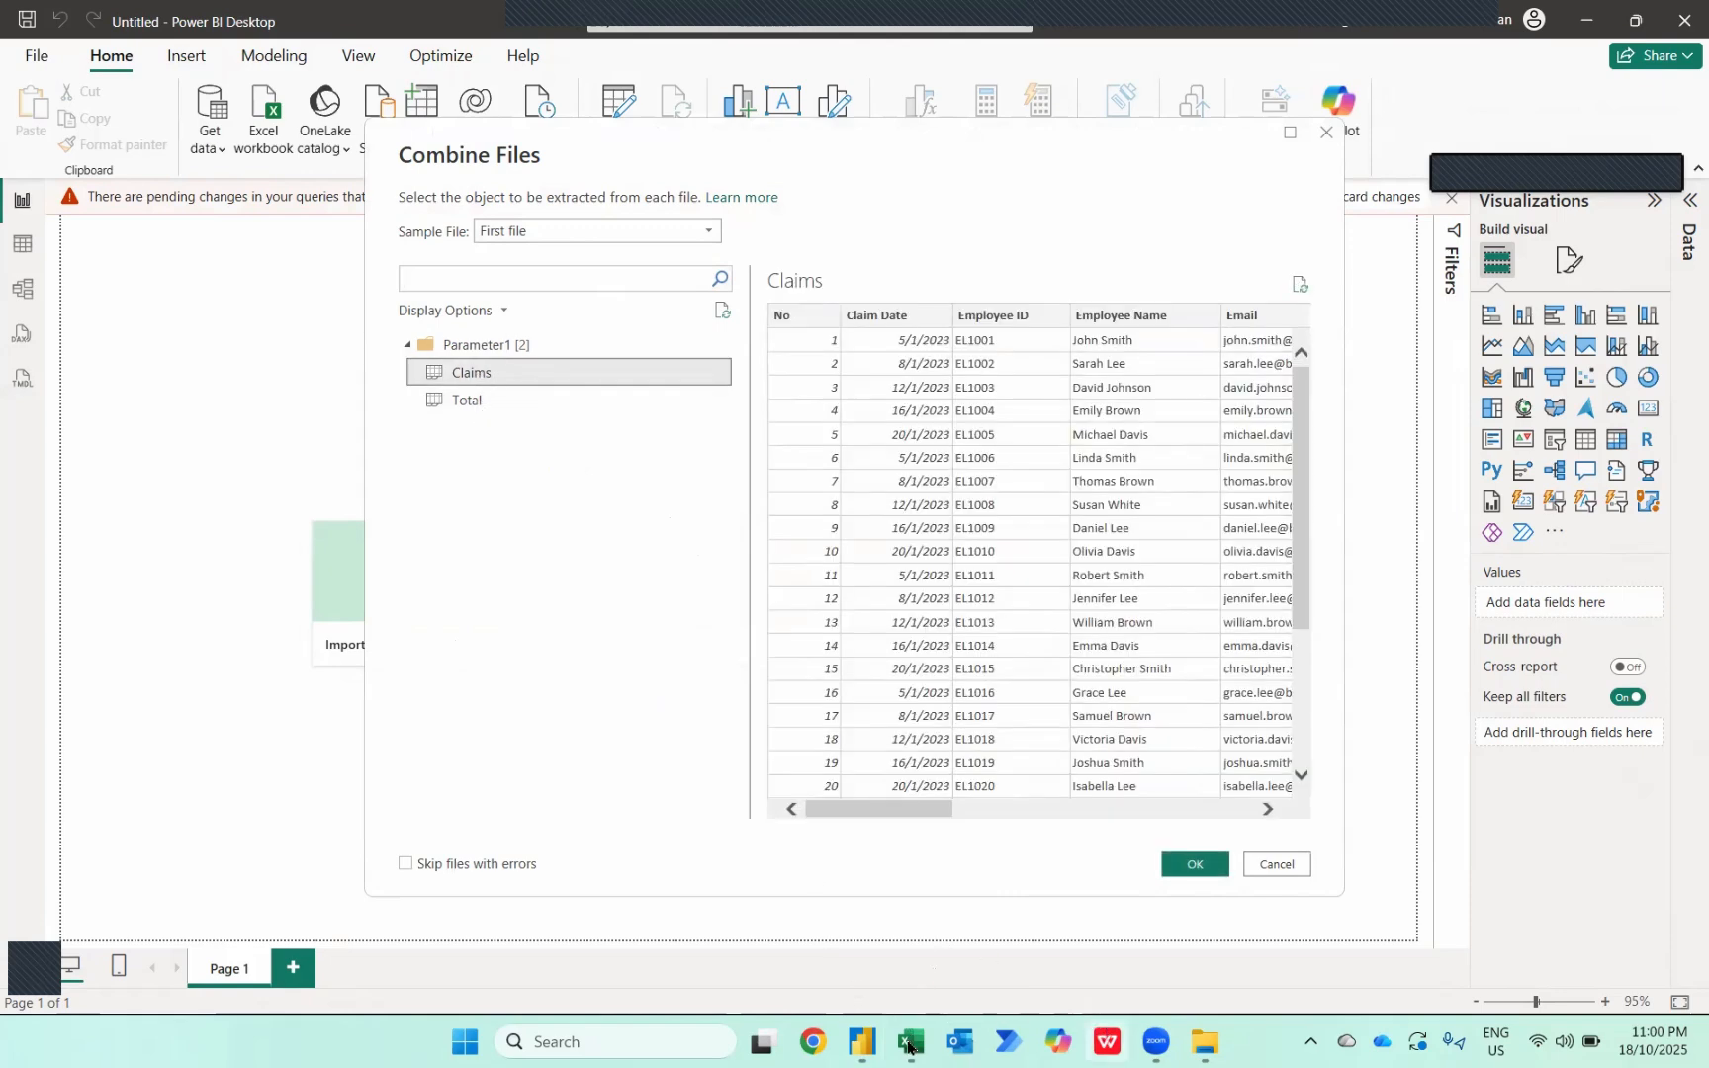
{"action": "mouse_move", "coordinate": [908, 1046]}
{"action": "left_click", "coordinate": [908, 934]}
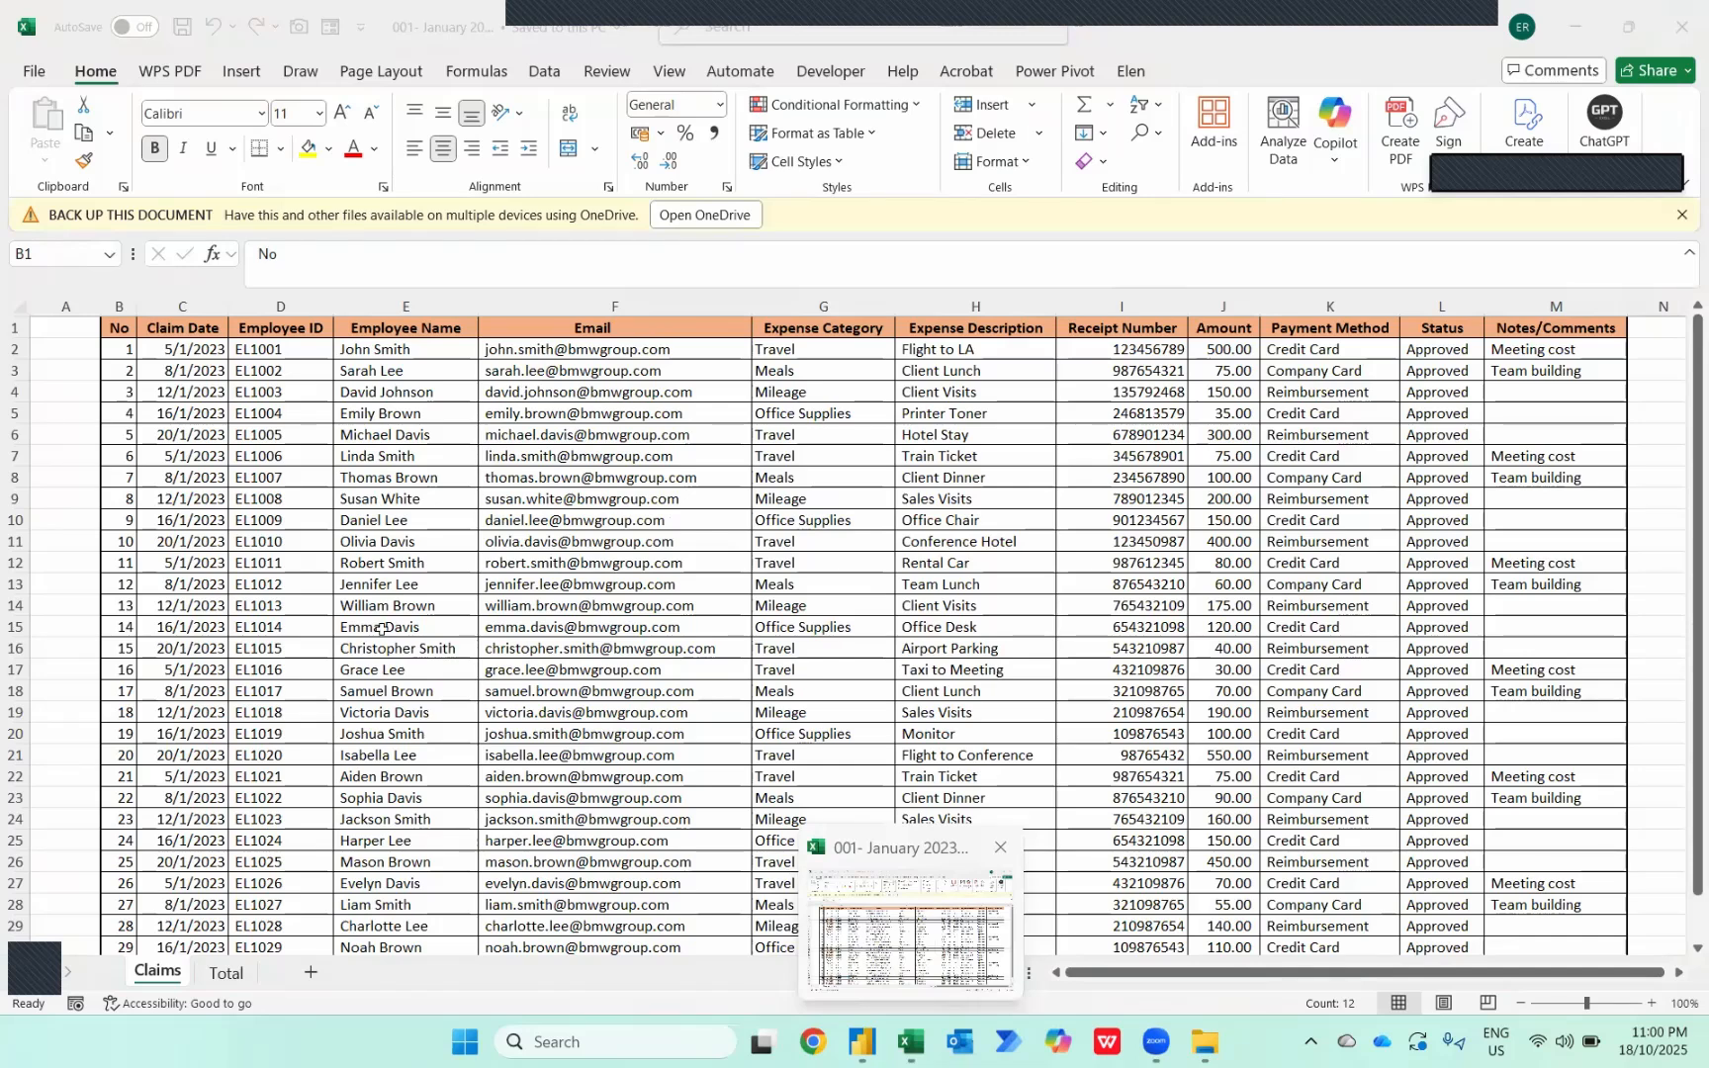
{"action": "left_click", "coordinate": [167, 977]}
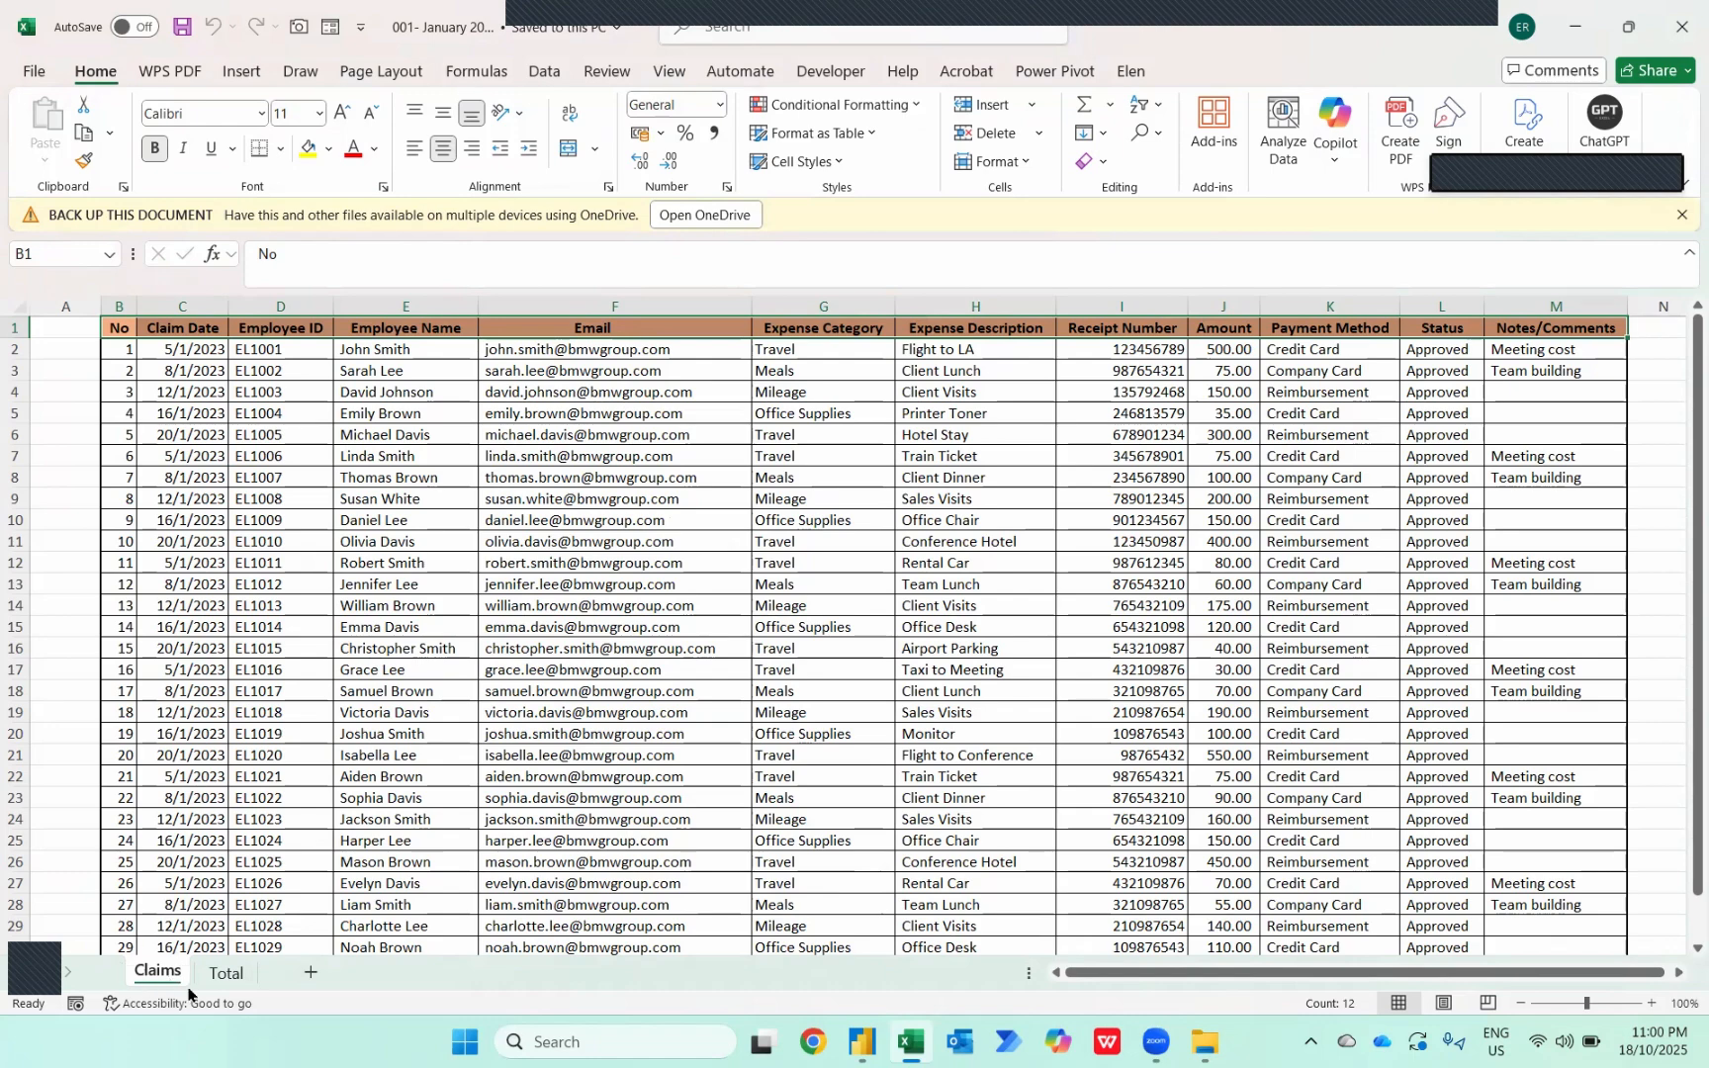
{"action": "key", "text": "alt+Tab"}
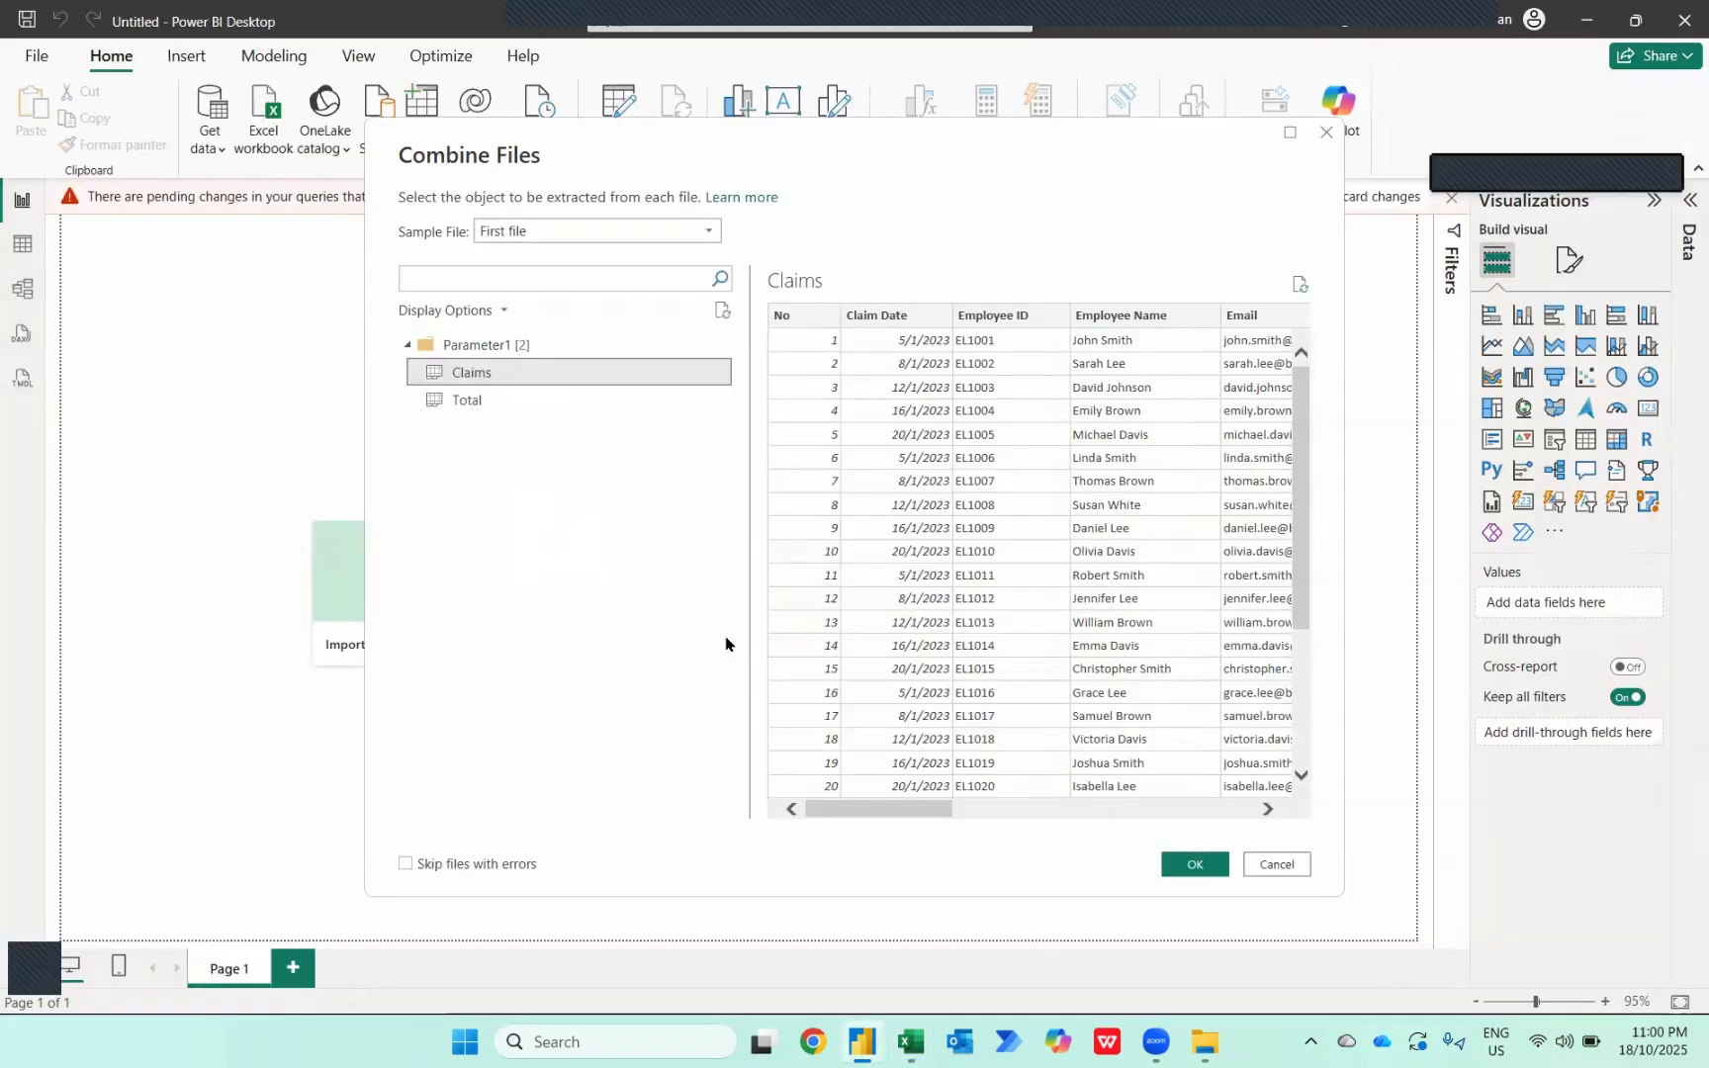
{"action": "left_click", "coordinate": [1207, 868]}
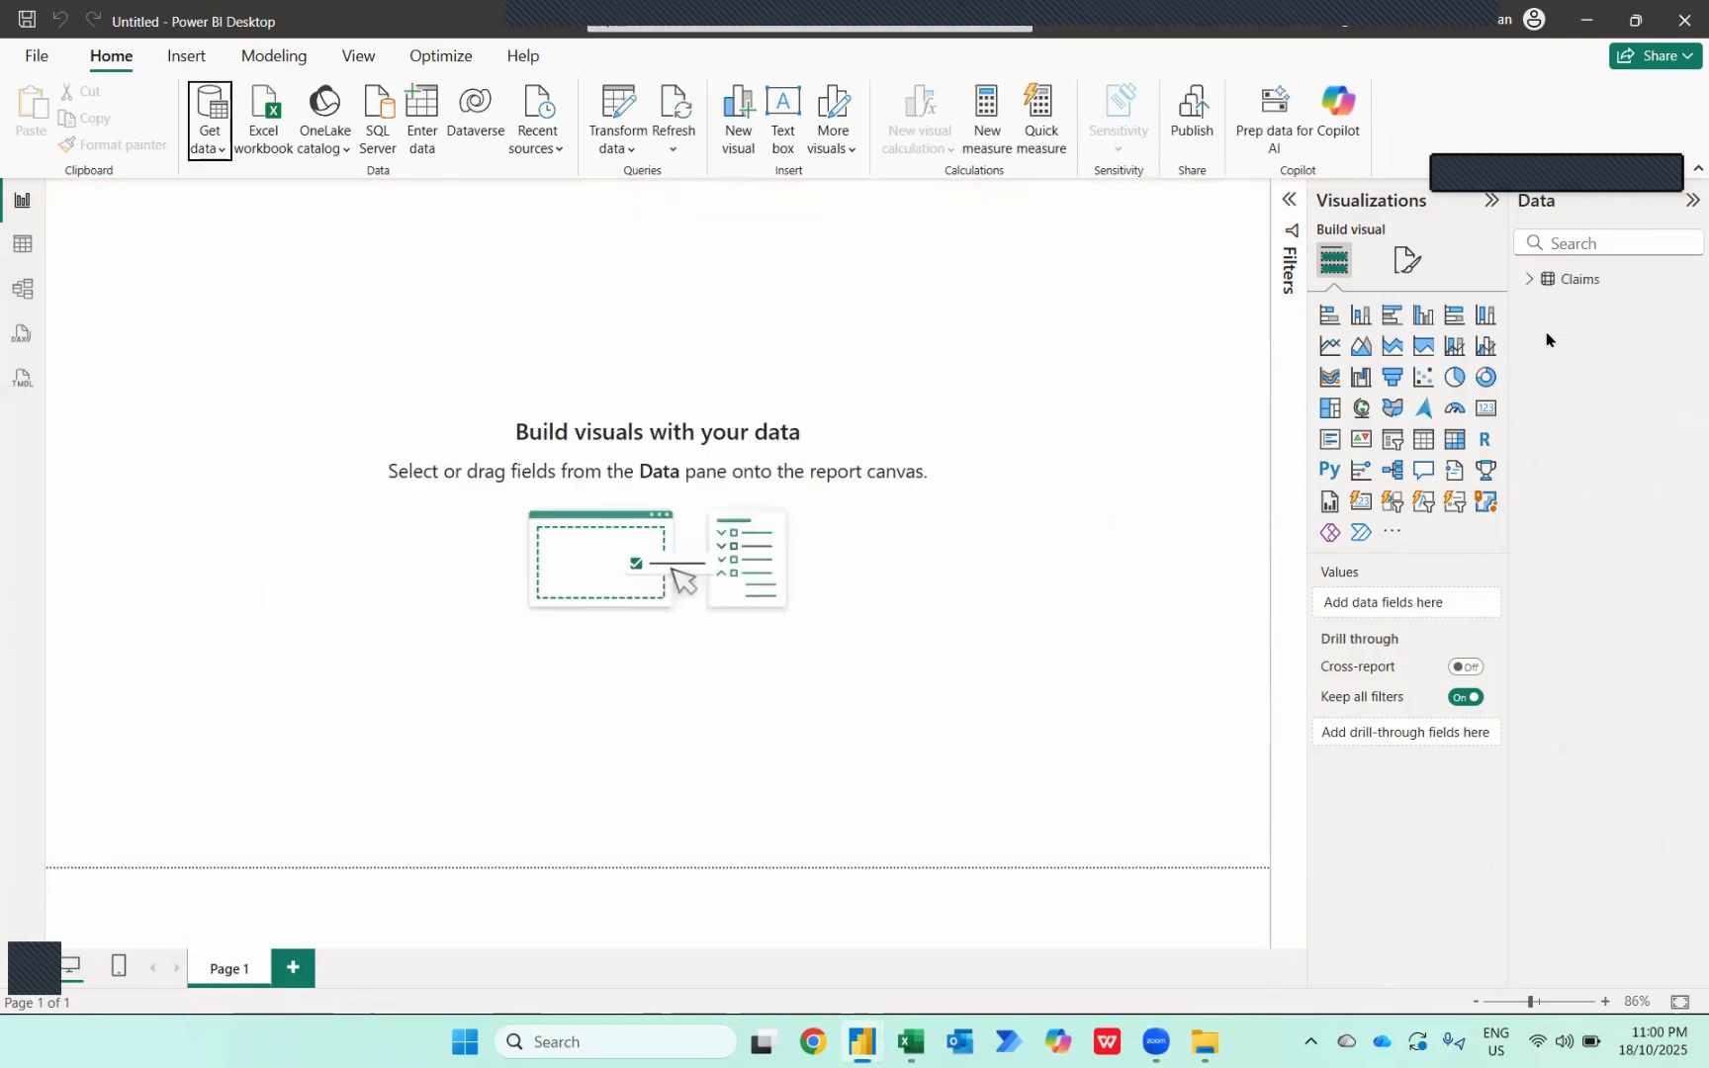
- Add a clustered column chart showing the claims Amount by the Month level of Claim Date
{"action": "left_click", "coordinate": [1529, 279]}
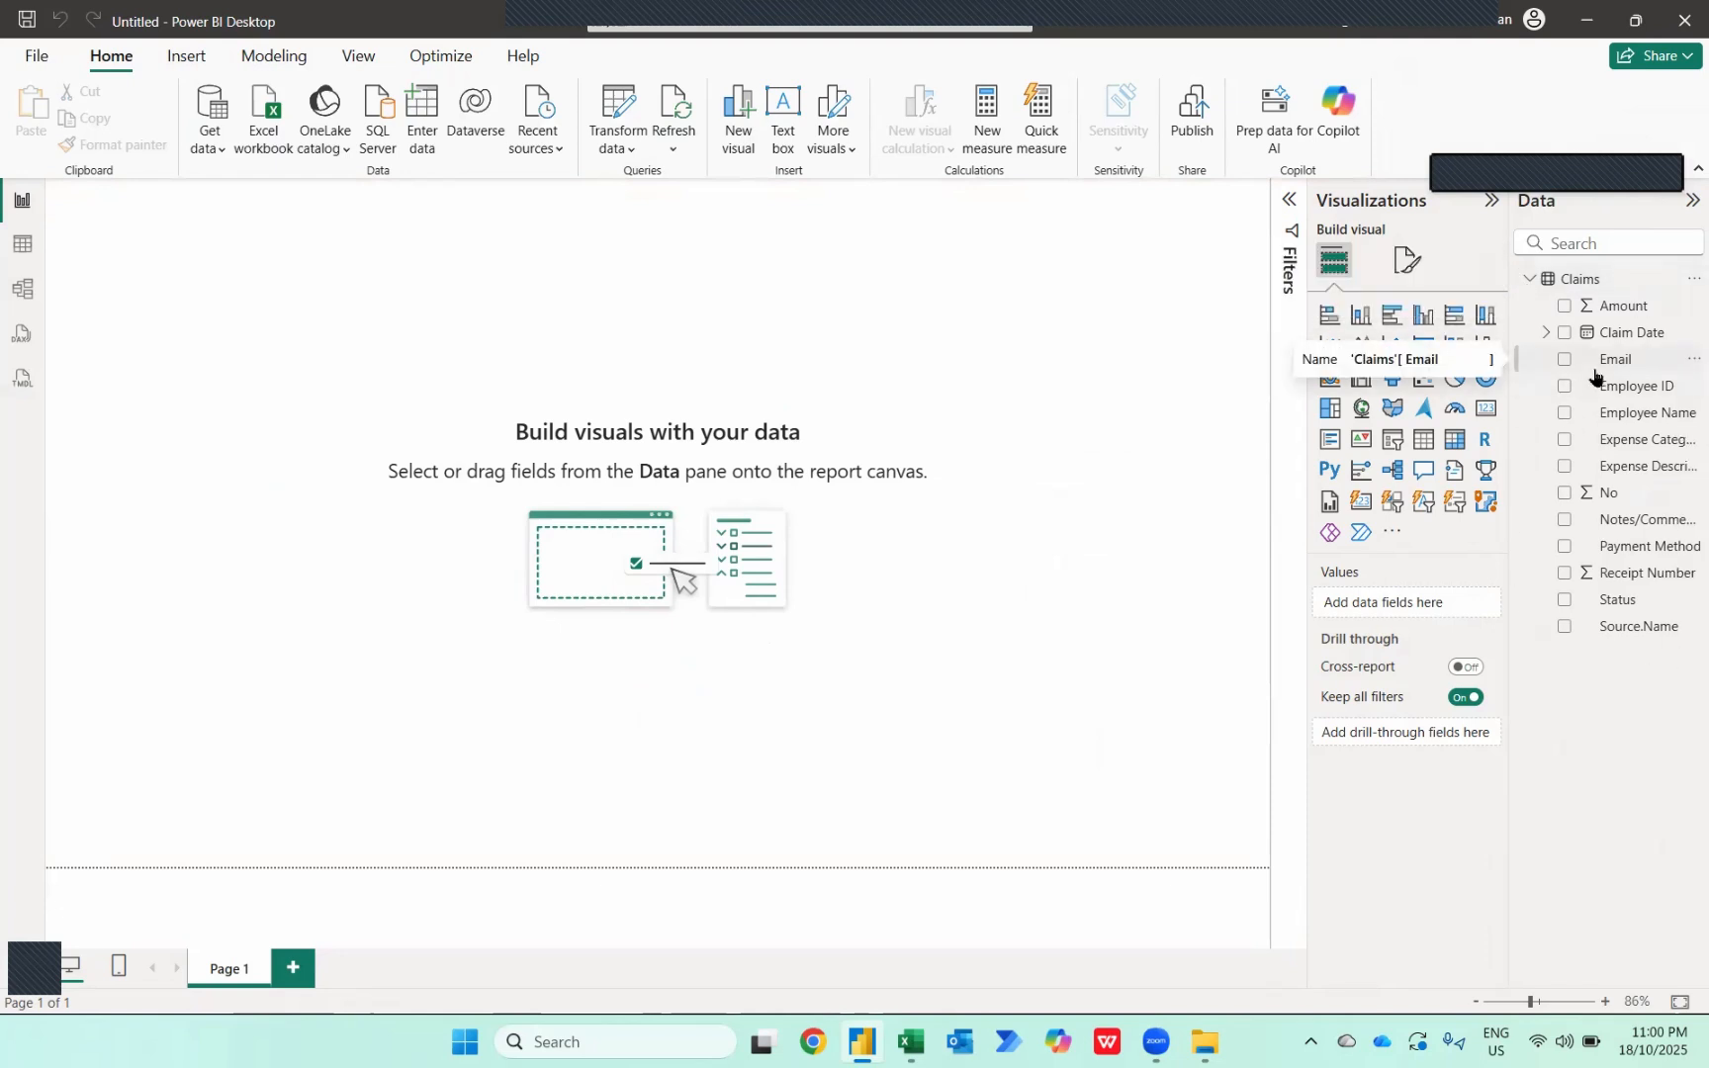
{"action": "left_click", "coordinate": [1423, 319]}
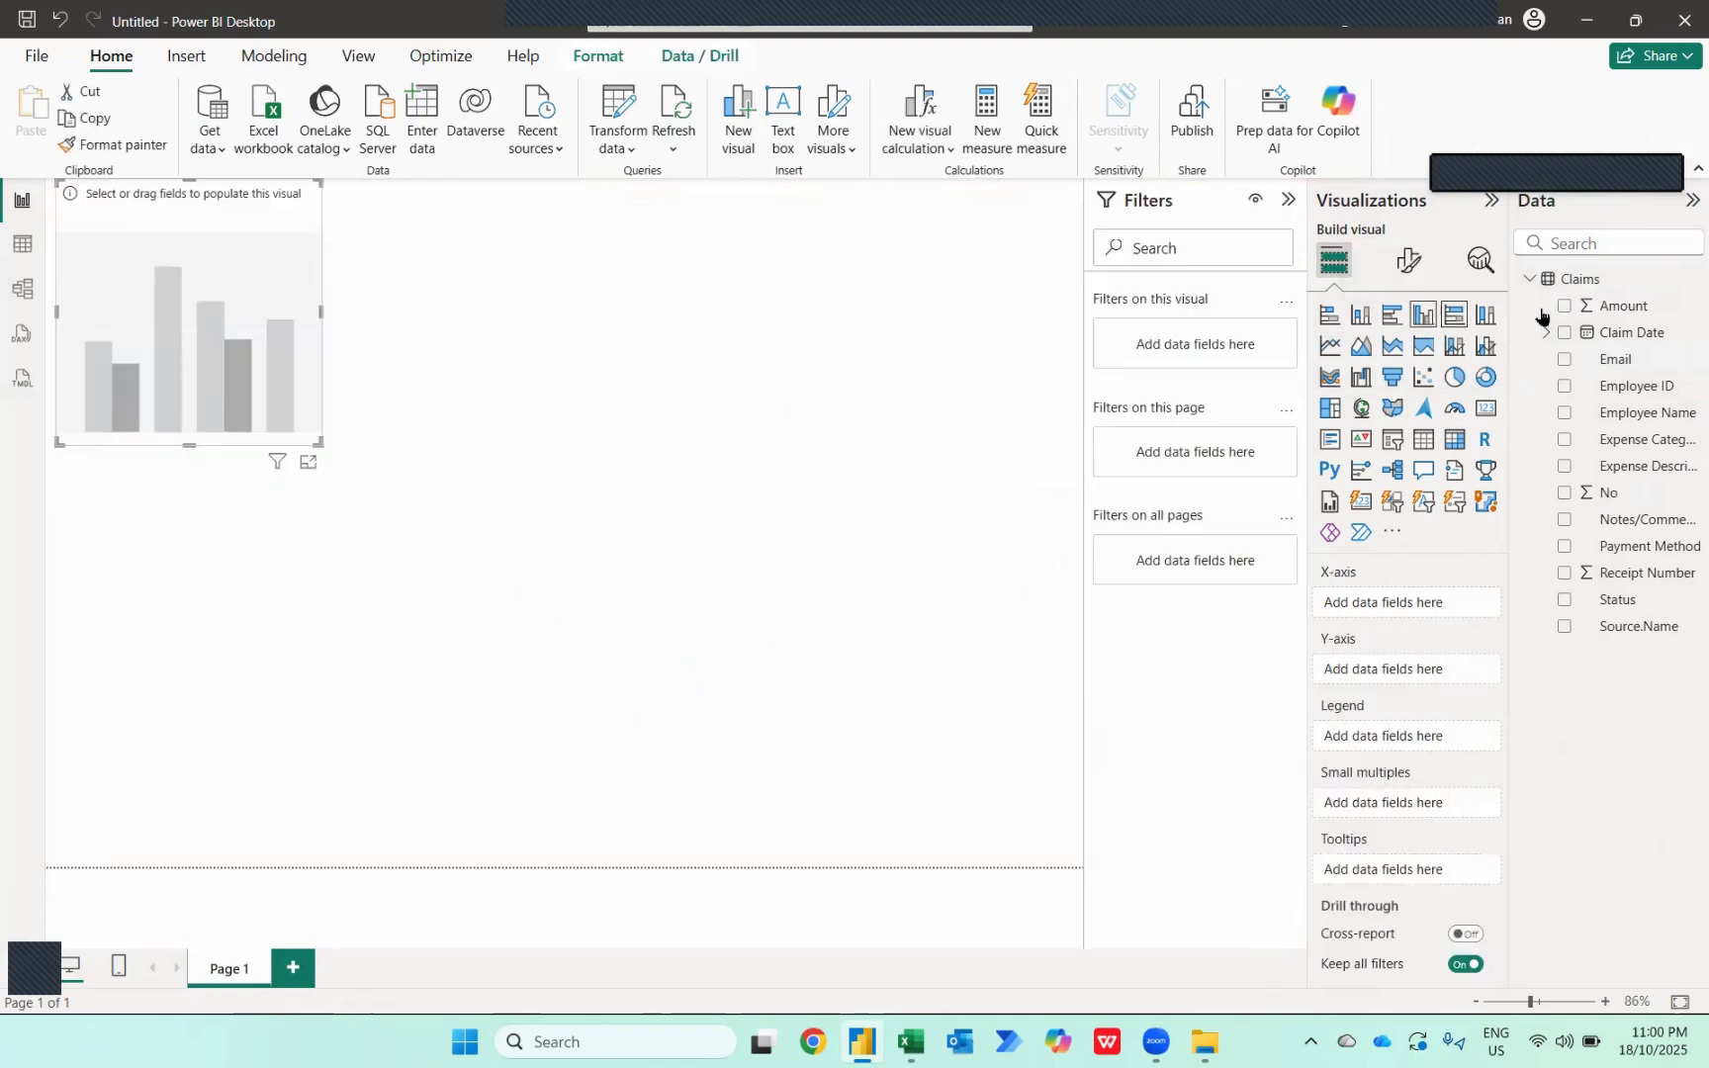
{"action": "left_click", "coordinate": [1564, 307]}
{"action": "left_click", "coordinate": [1546, 332]}
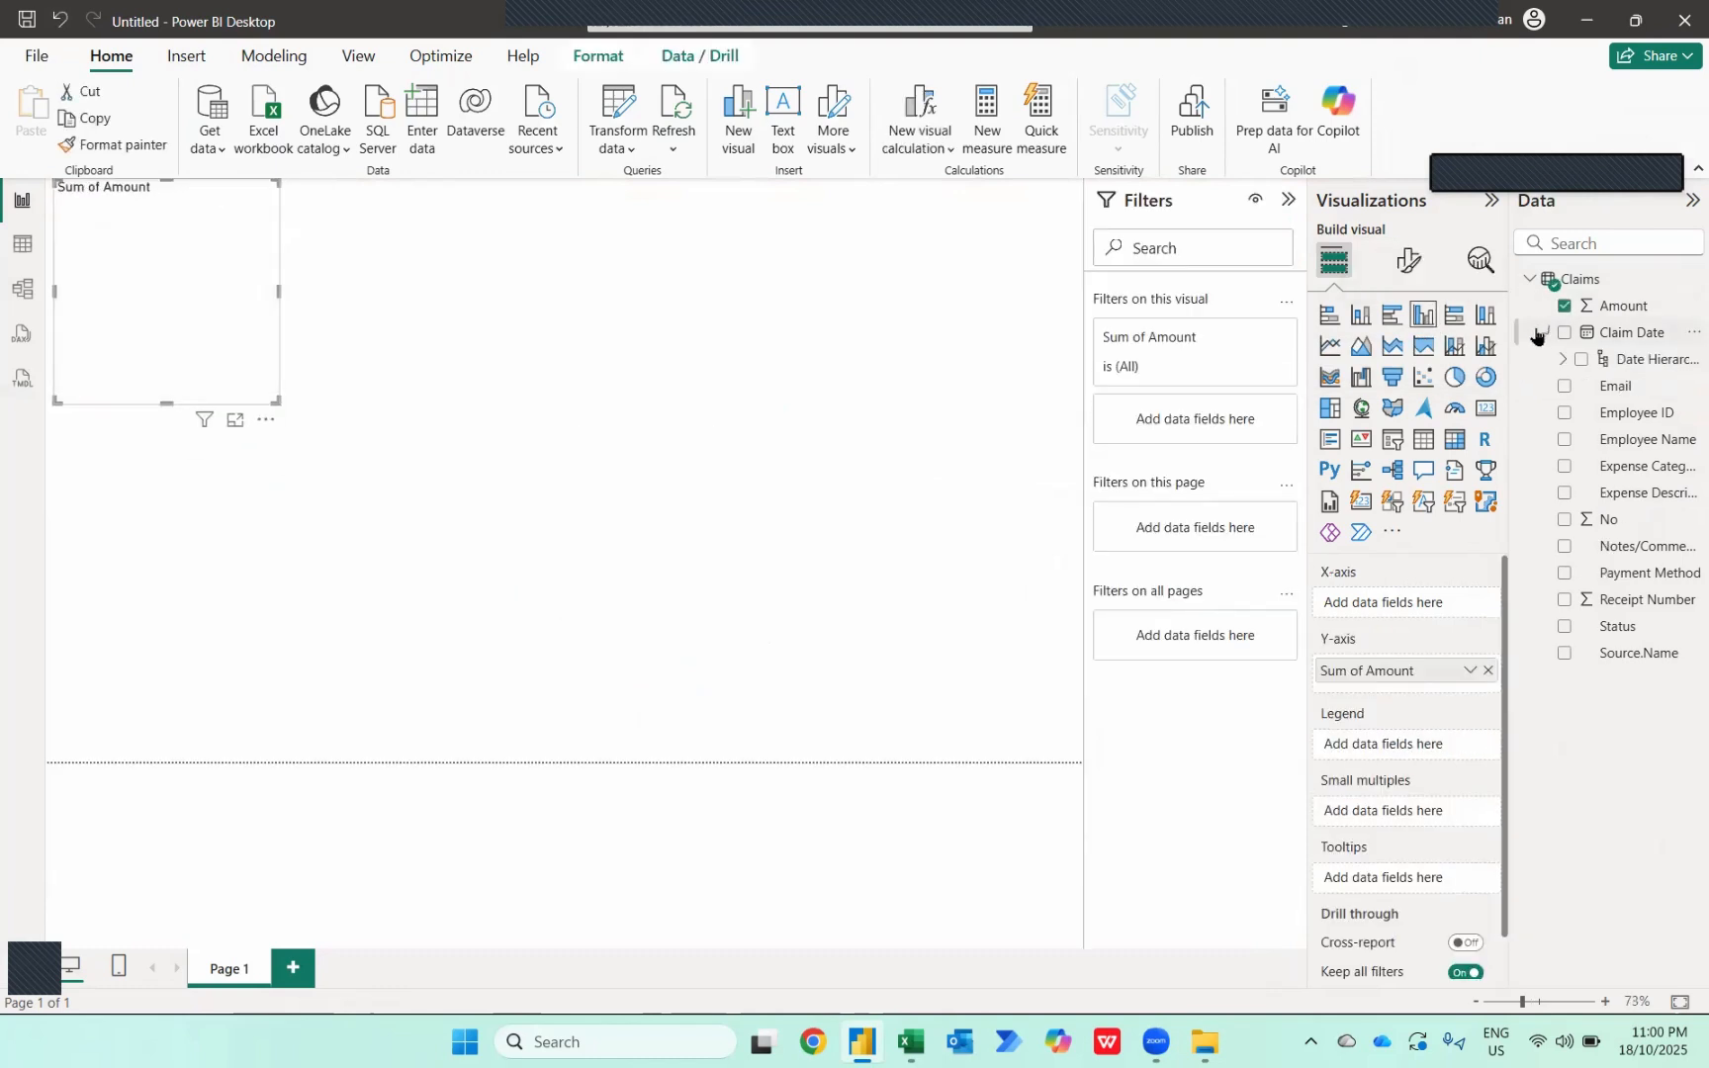
{"action": "left_click", "coordinate": [1559, 359]}
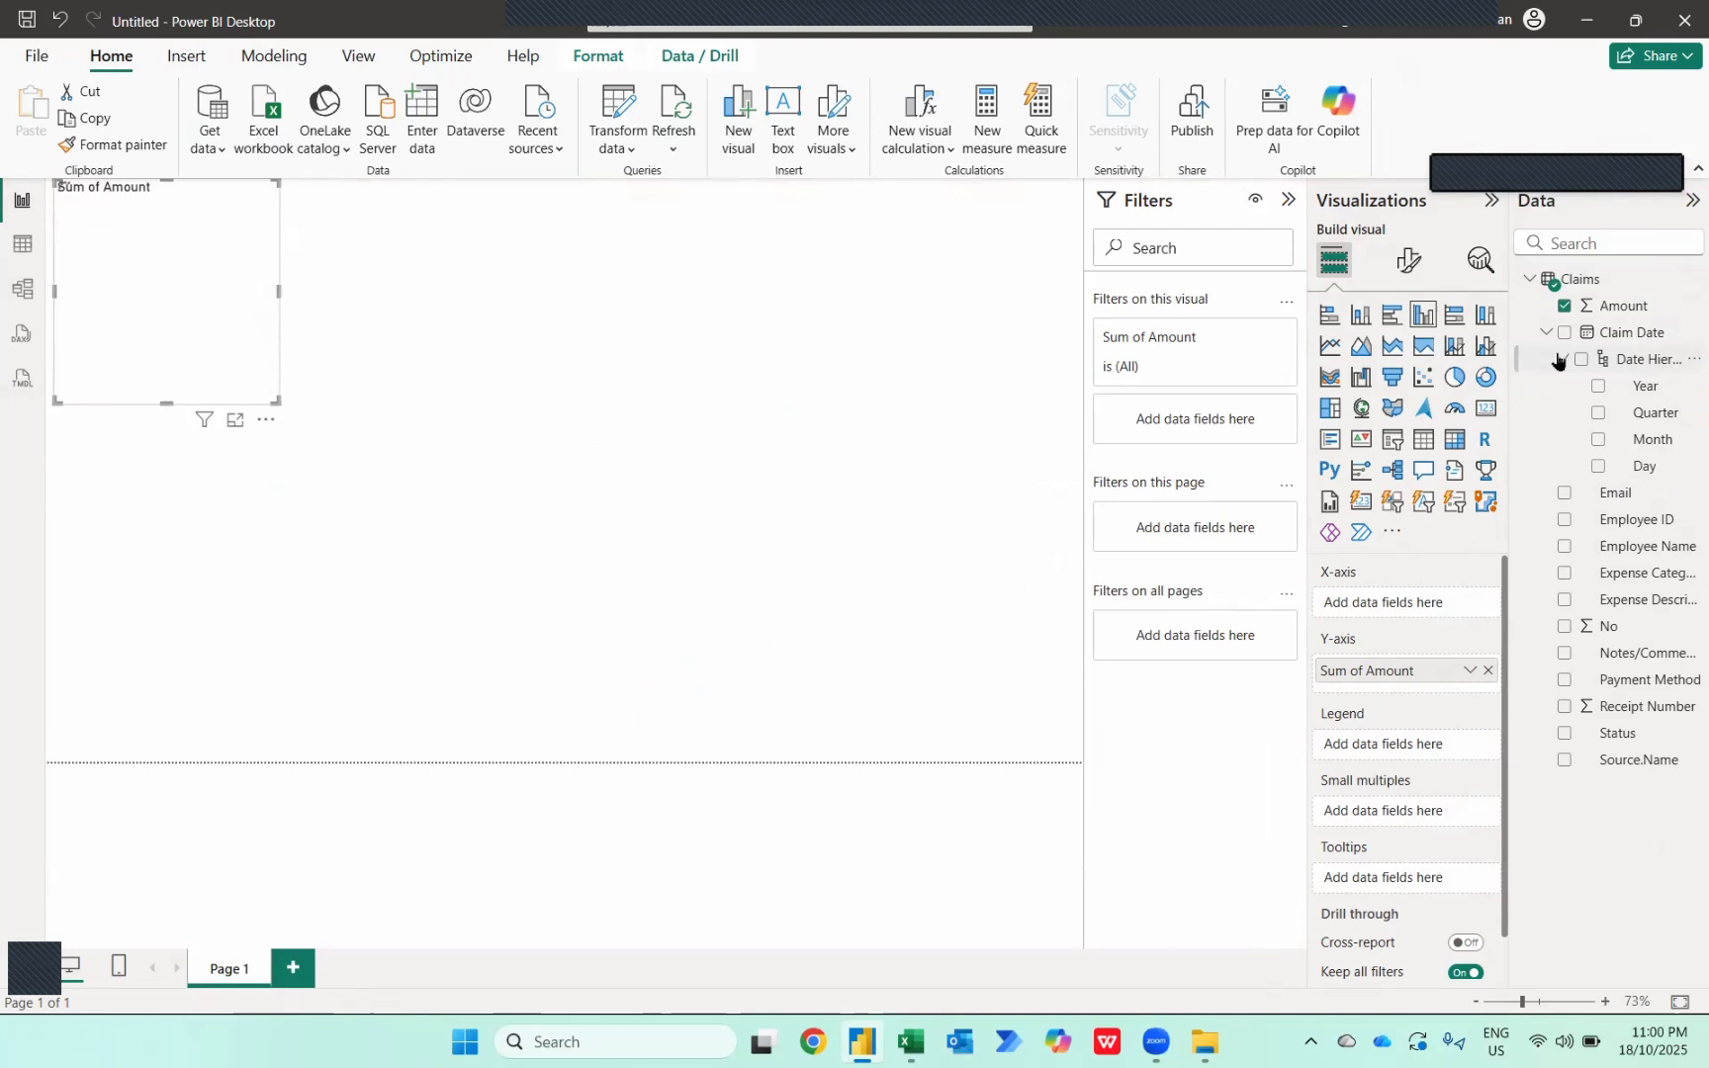
{"action": "left_click", "coordinate": [1598, 441]}
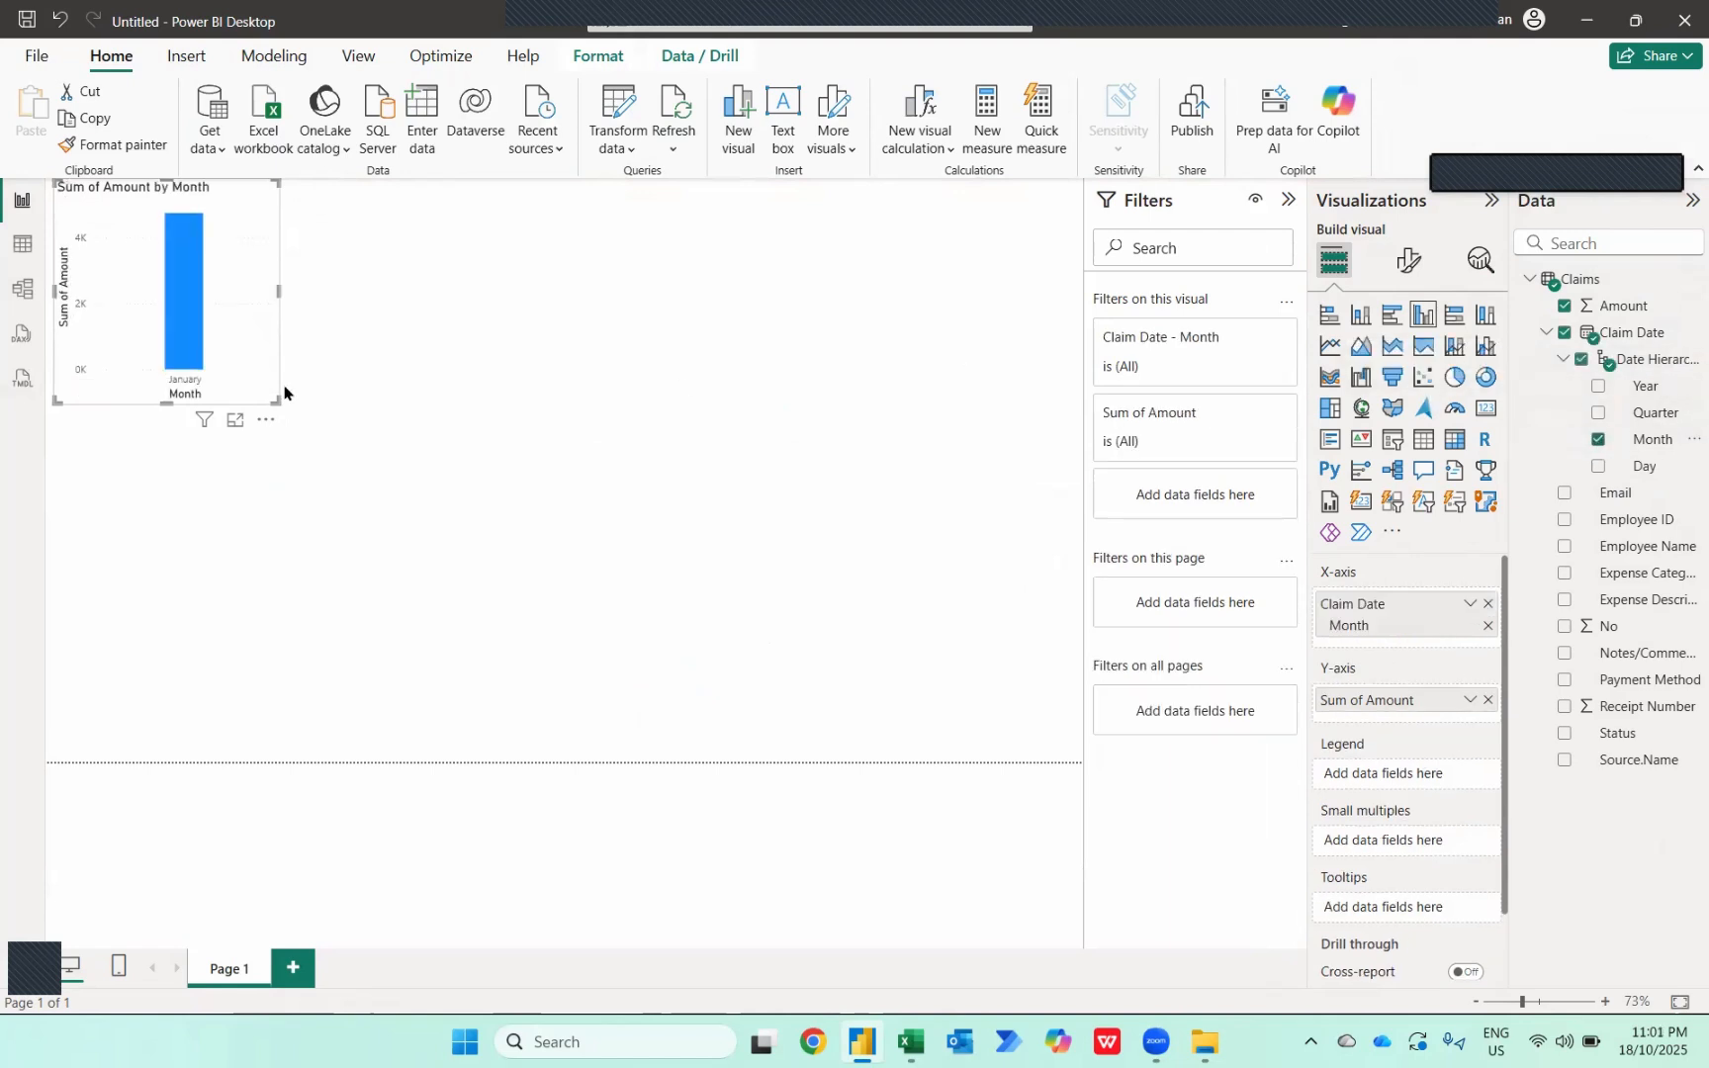
- Turn on data labels for the column chart and move the chart slightly down the report page
{"action": "left_click", "coordinate": [1409, 260]}
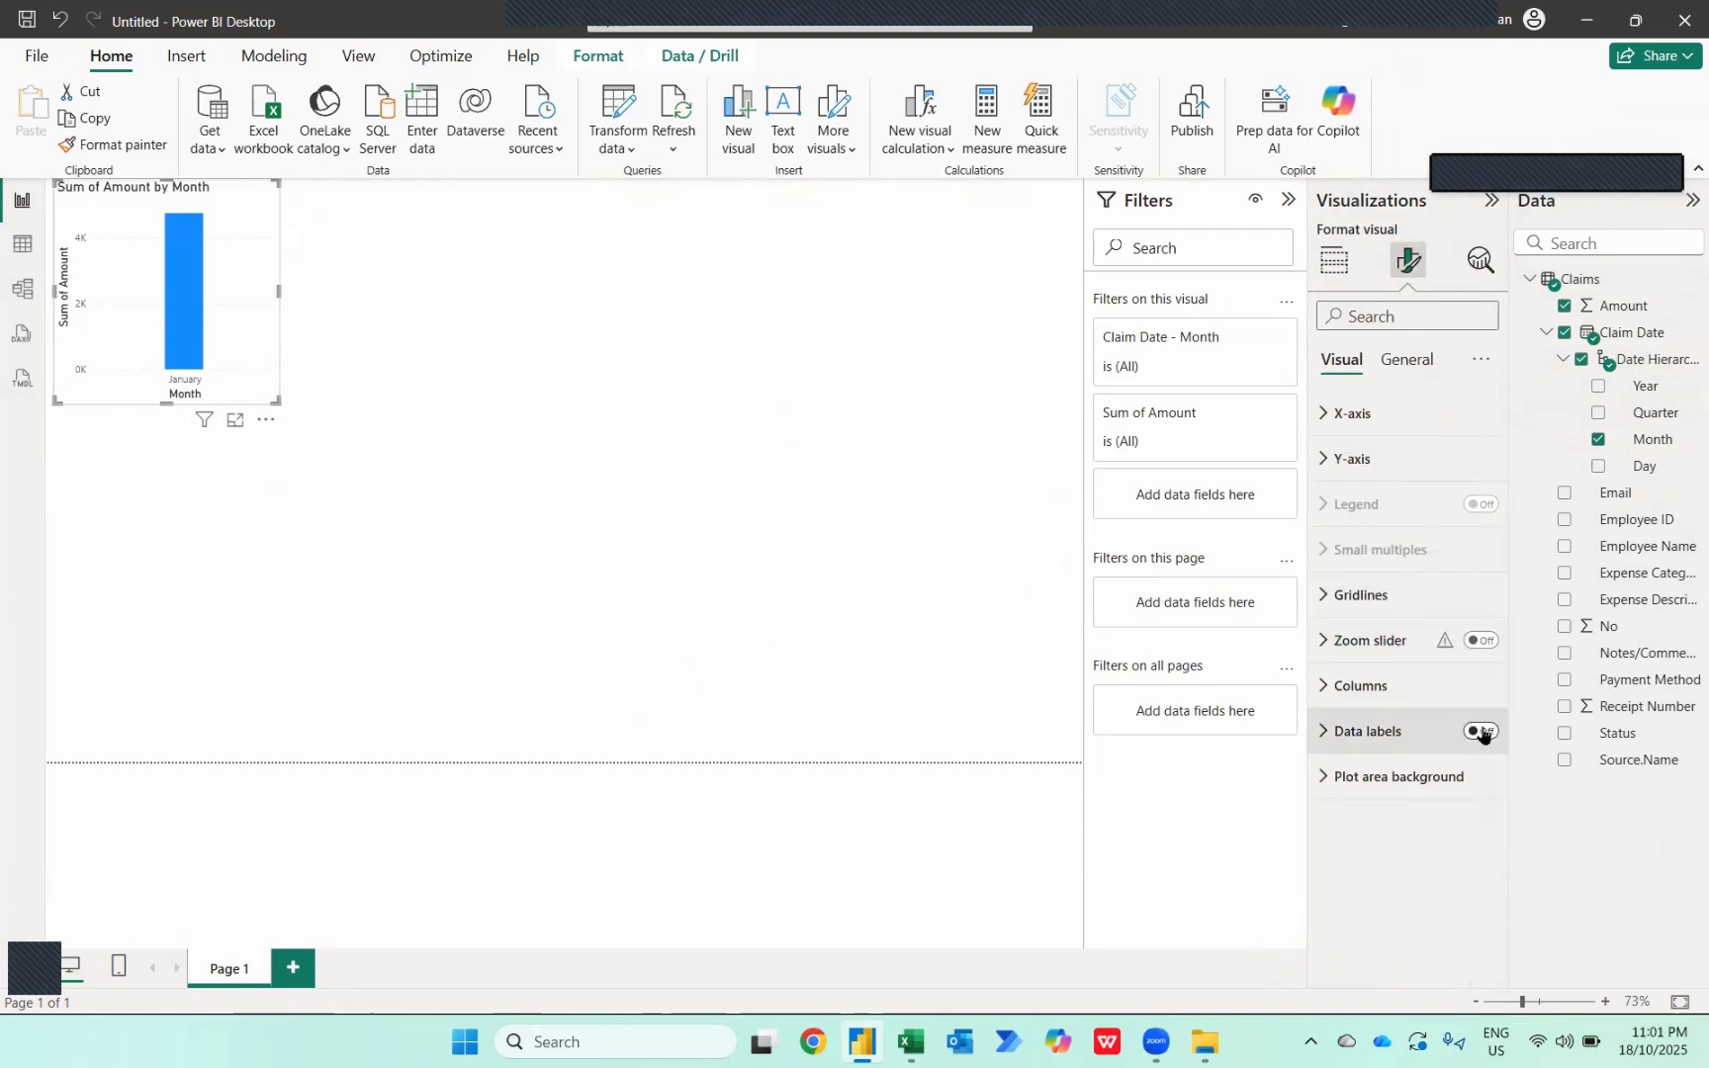
{"action": "left_click", "coordinate": [1480, 732]}
{"action": "left_click_drag", "start_coordinate": [222, 218], "coordinate": [215, 281]}
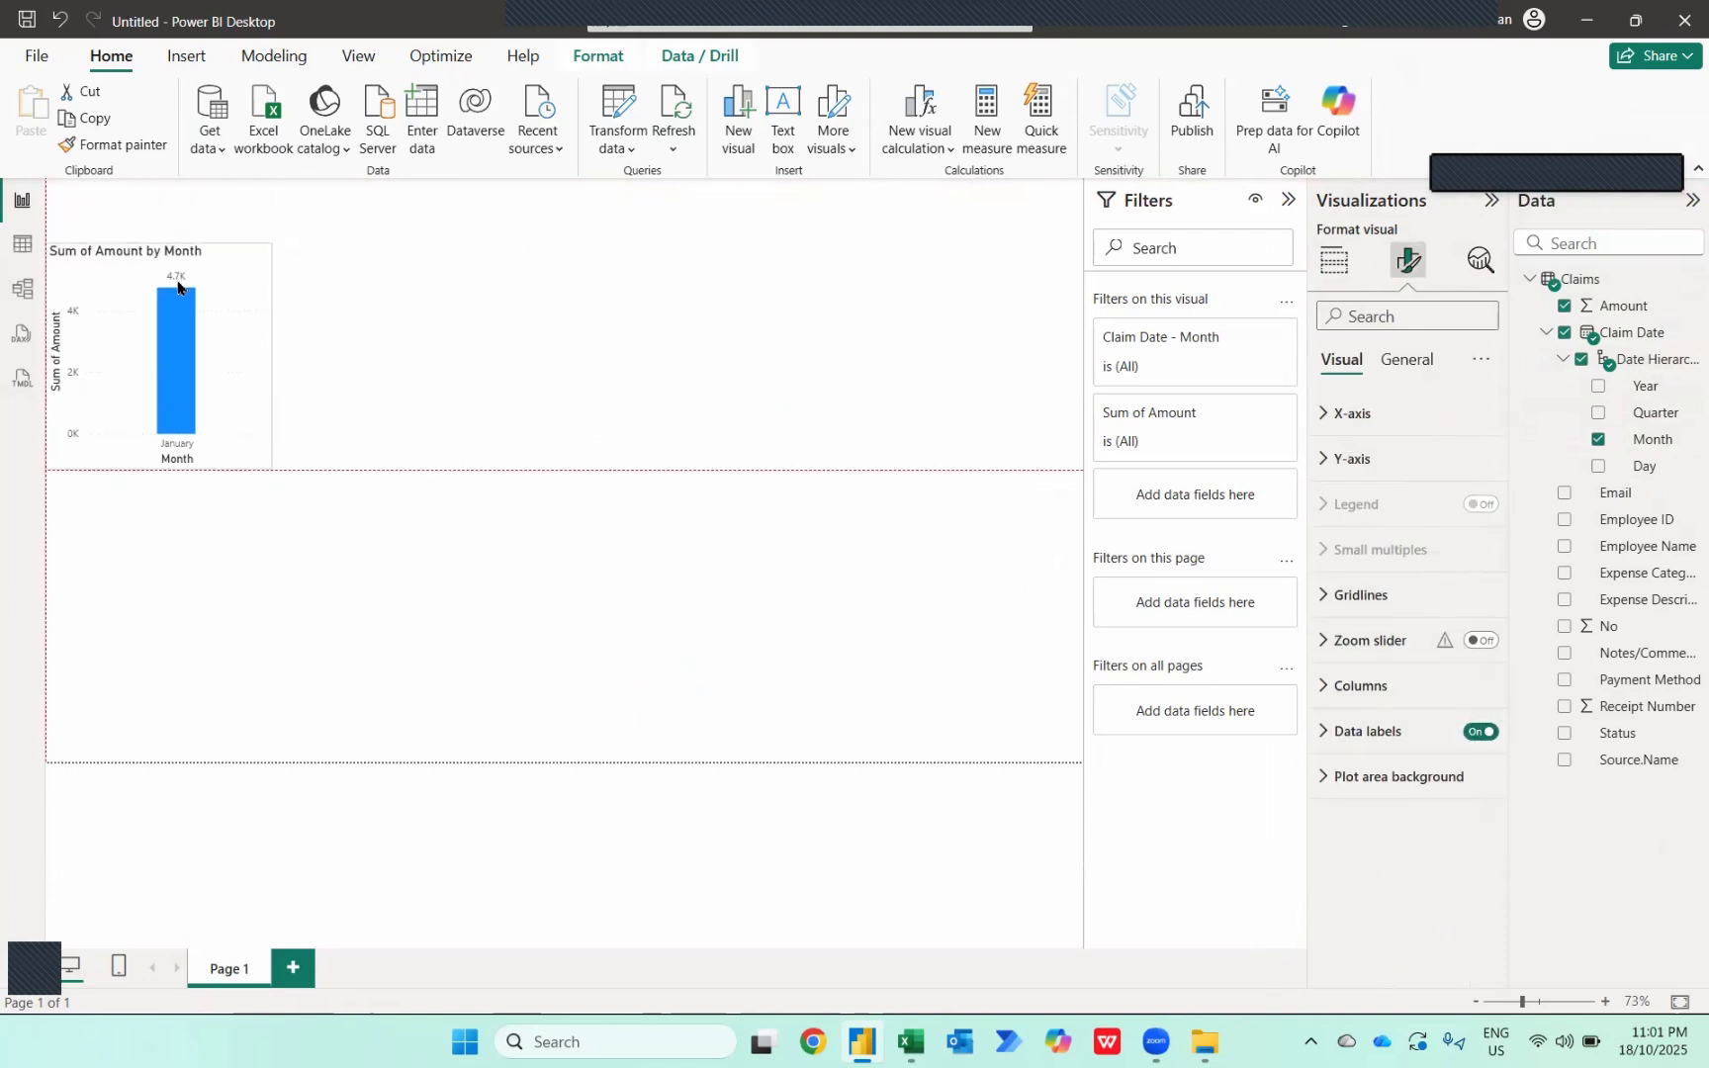
- Add a separate table visual below the chart listing Expense Category and Amount
{"action": "left_click", "coordinate": [419, 385]}
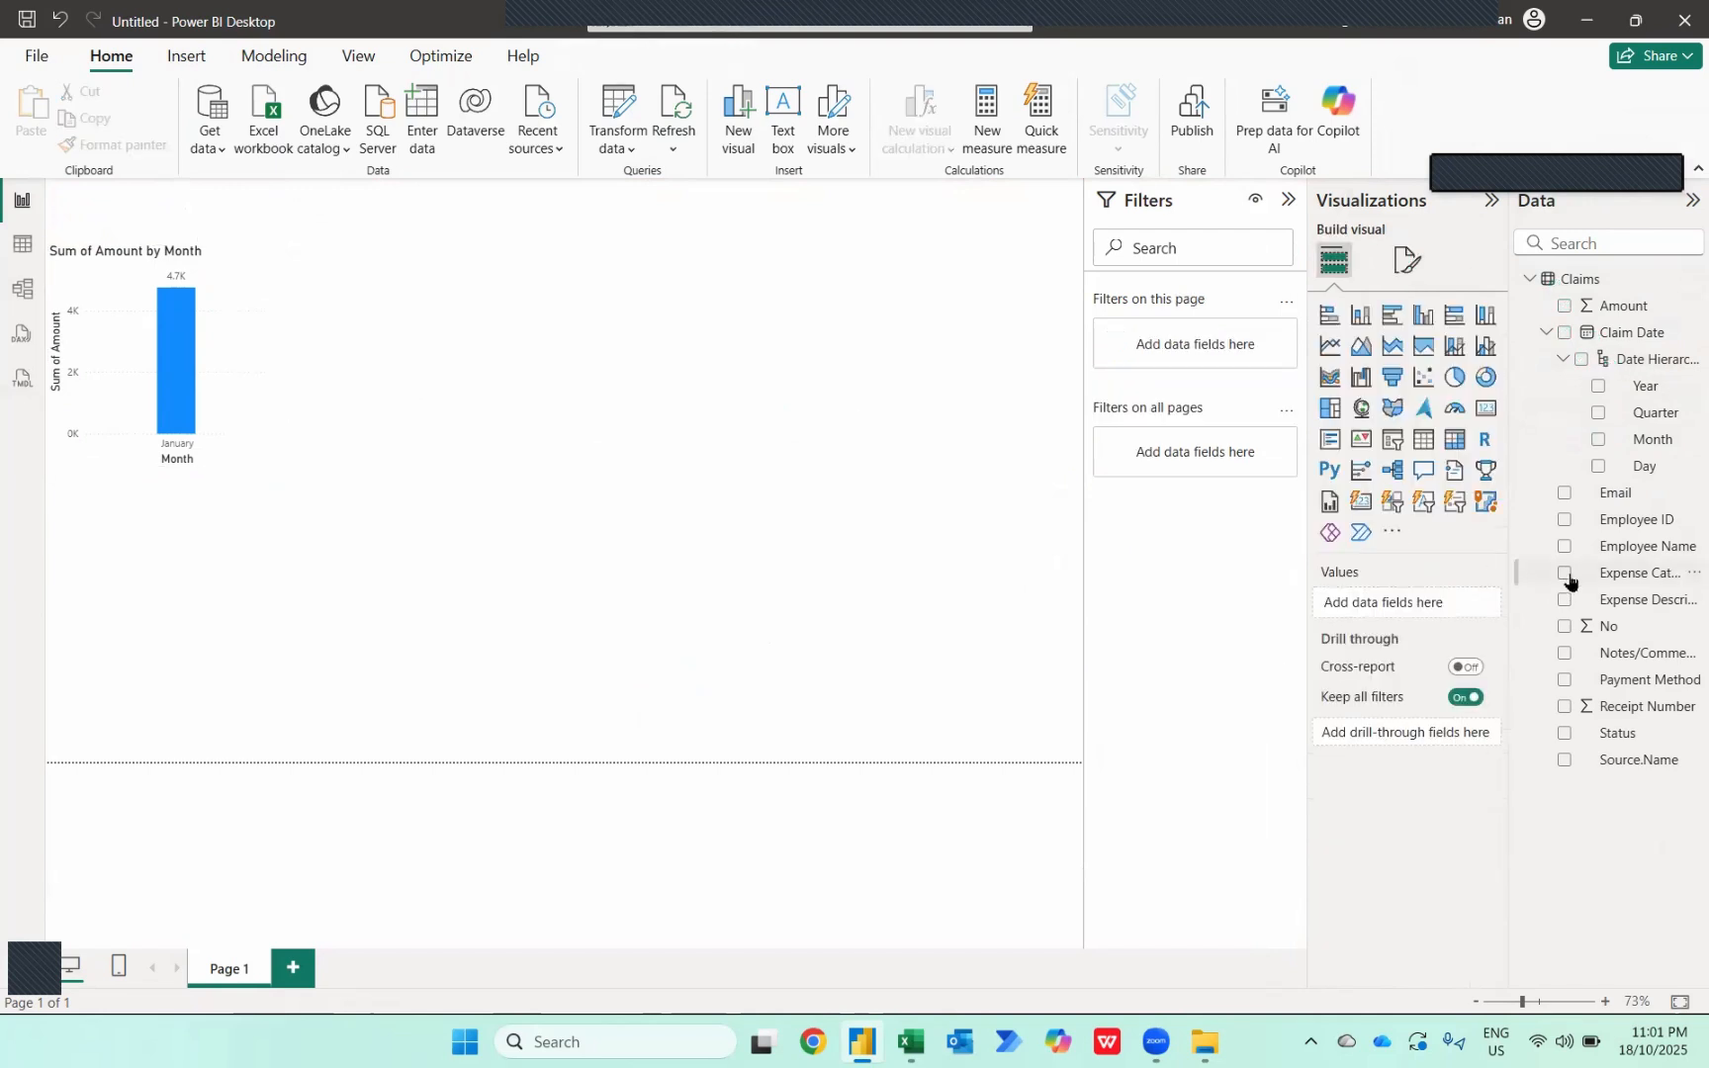
{"action": "left_click", "coordinate": [1568, 578]}
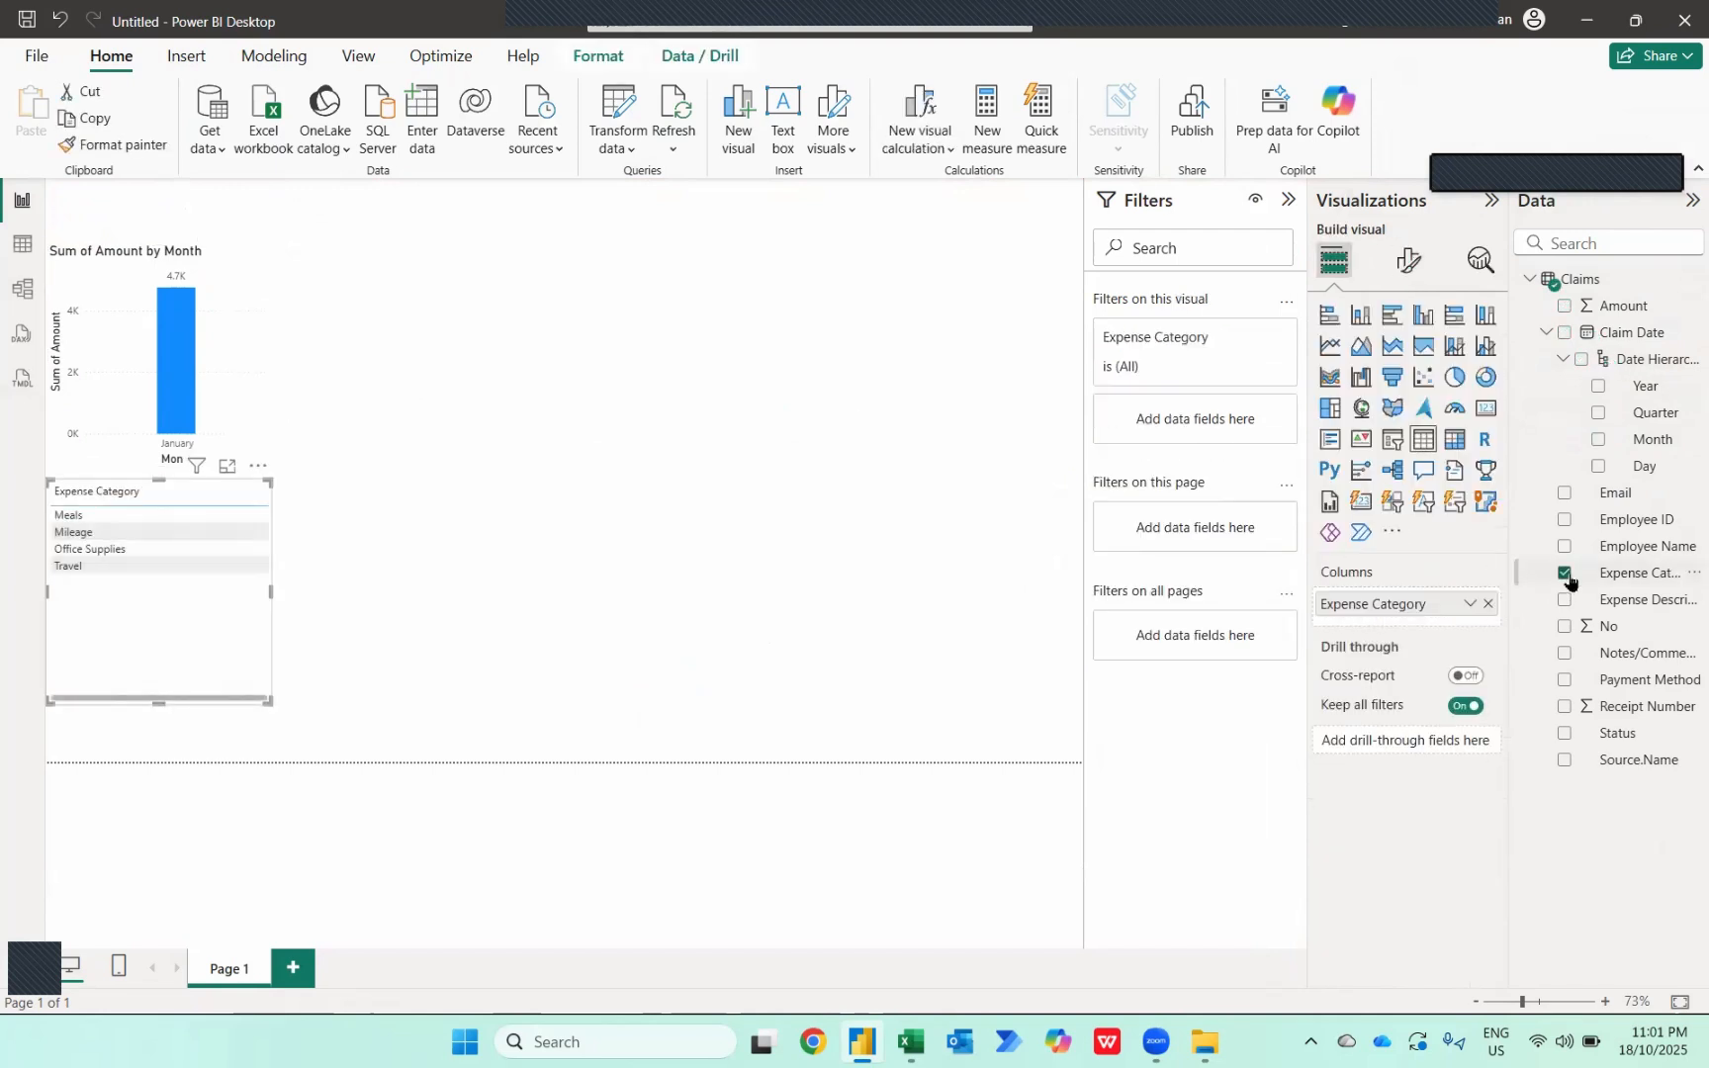
{"action": "left_click", "coordinate": [1564, 308]}
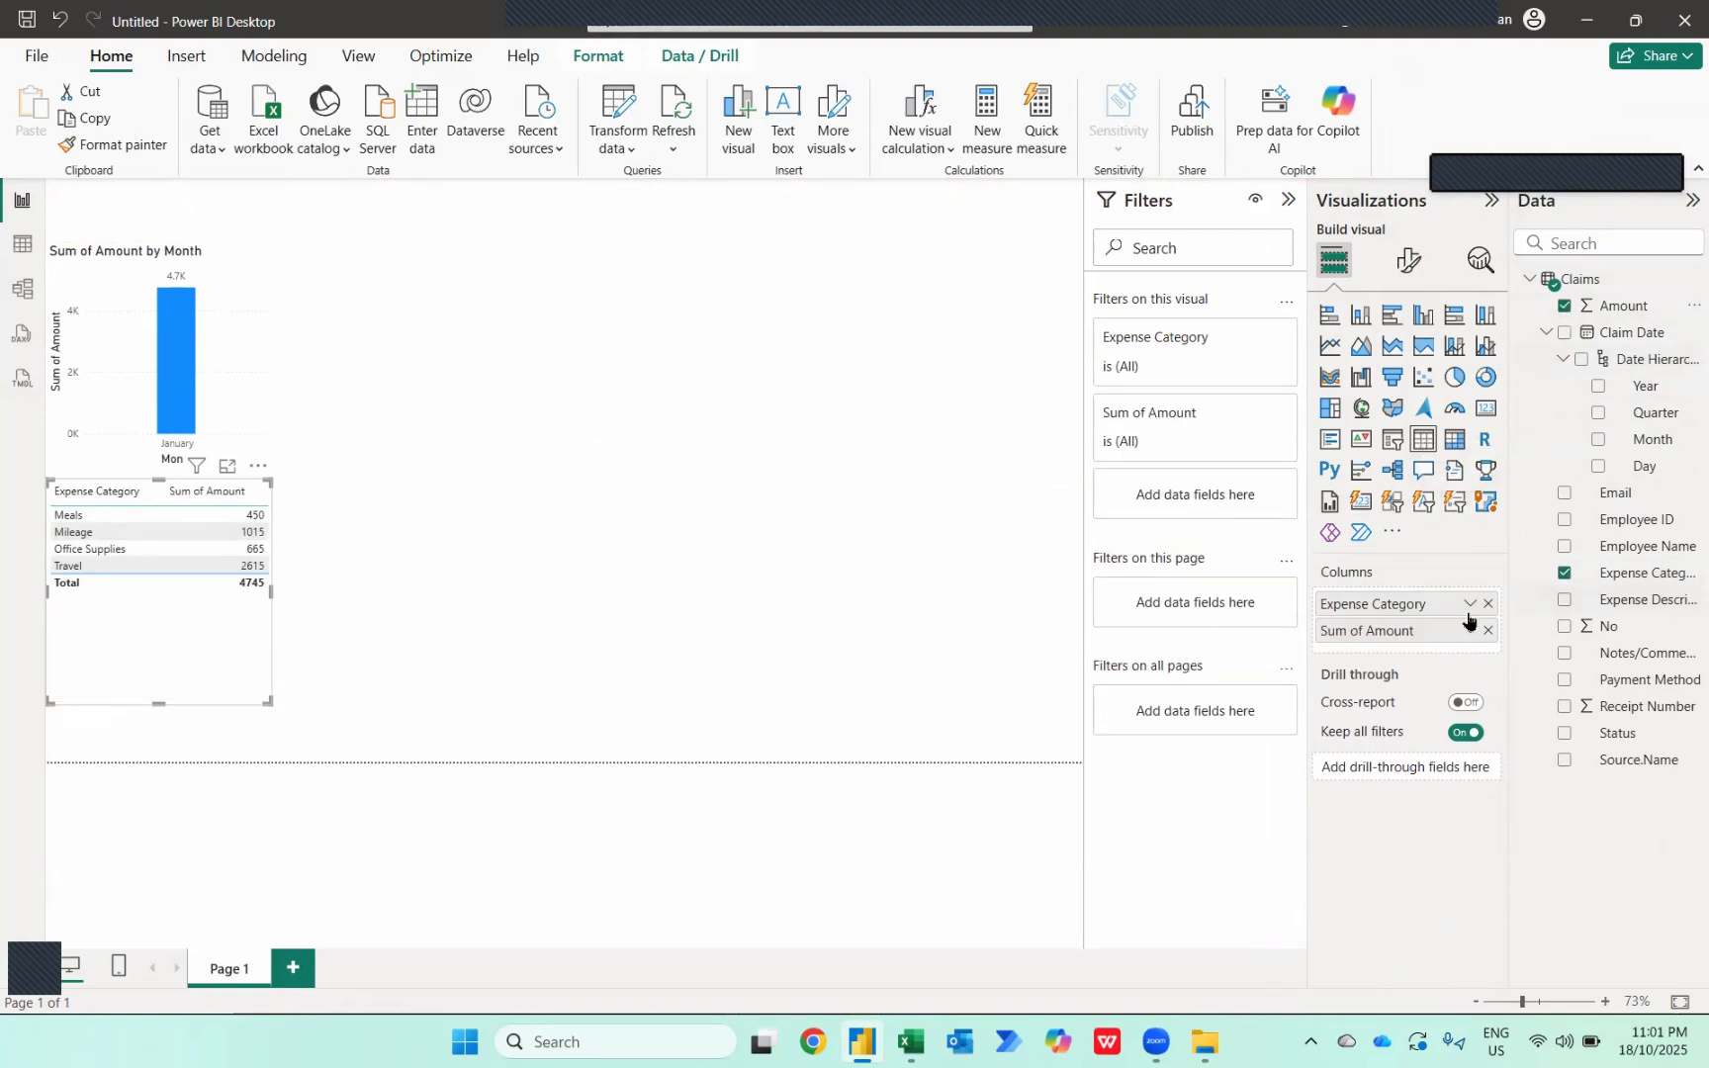
- Add Amount to the expense table a second time and show that column as percent of grand total
{"action": "left_click_drag", "start_coordinate": [1618, 305], "coordinate": [1435, 654]}
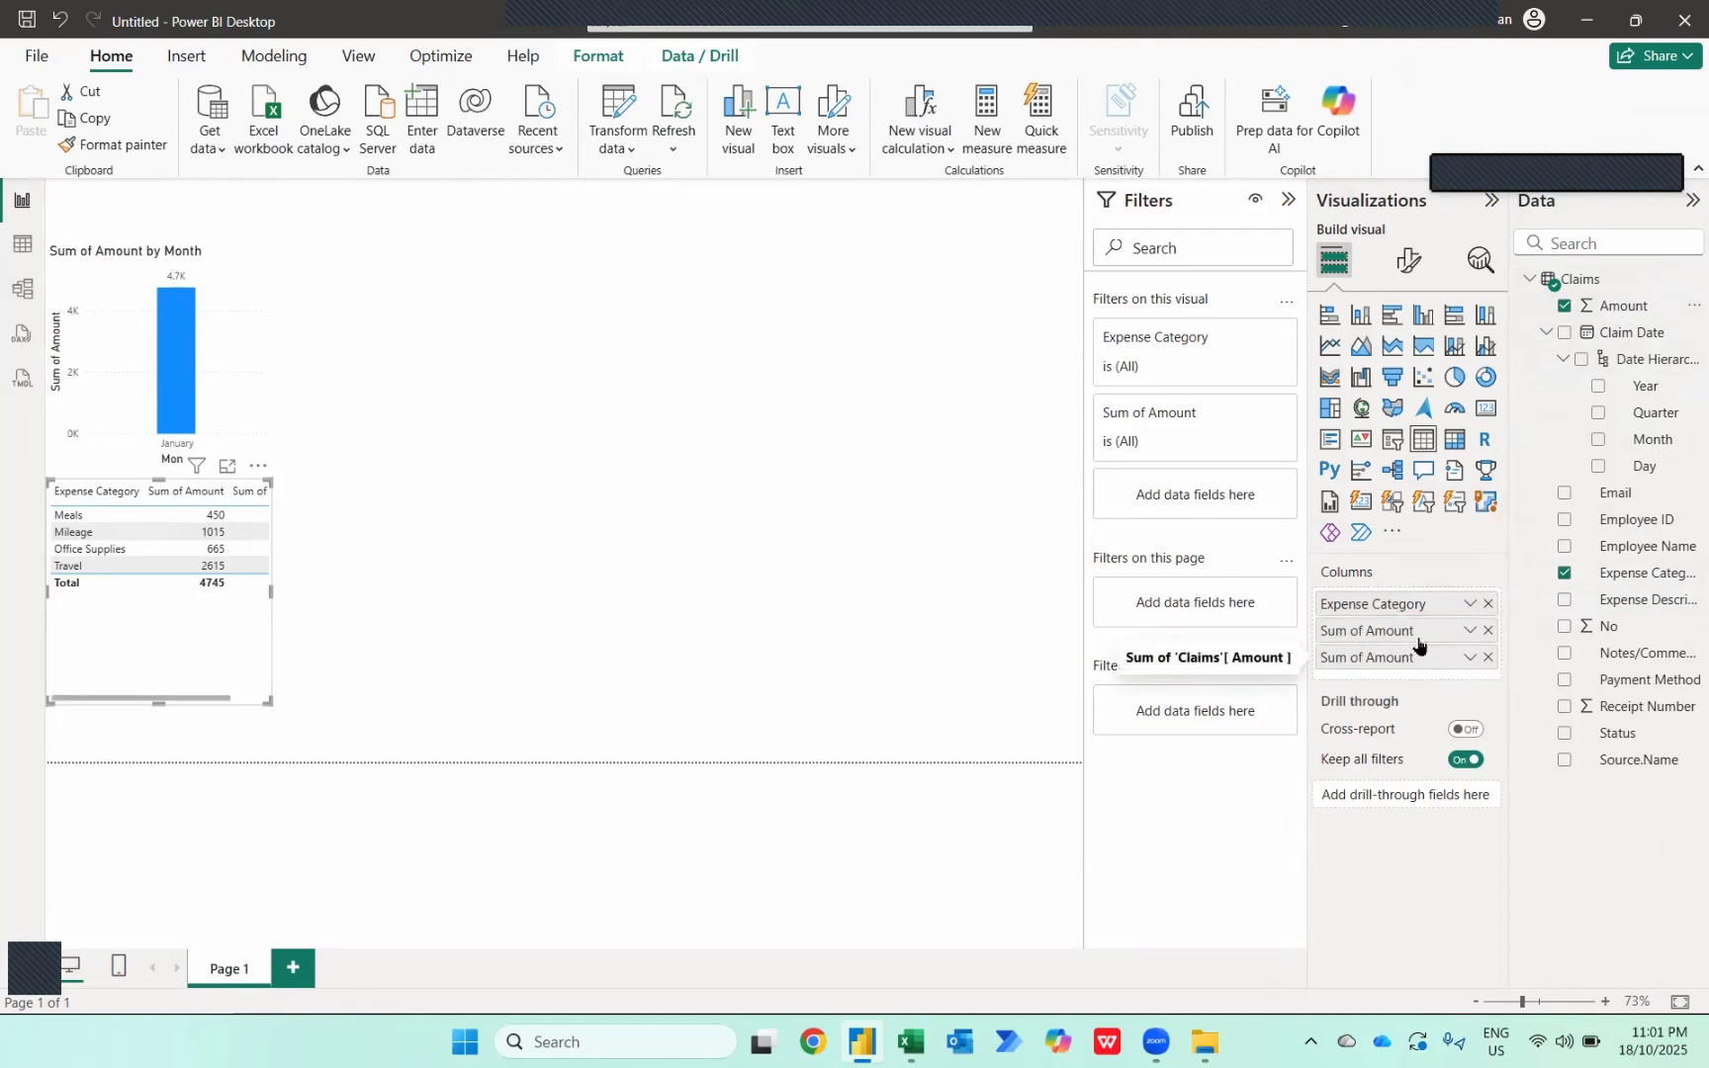
{"action": "left_click", "coordinate": [1472, 659]}
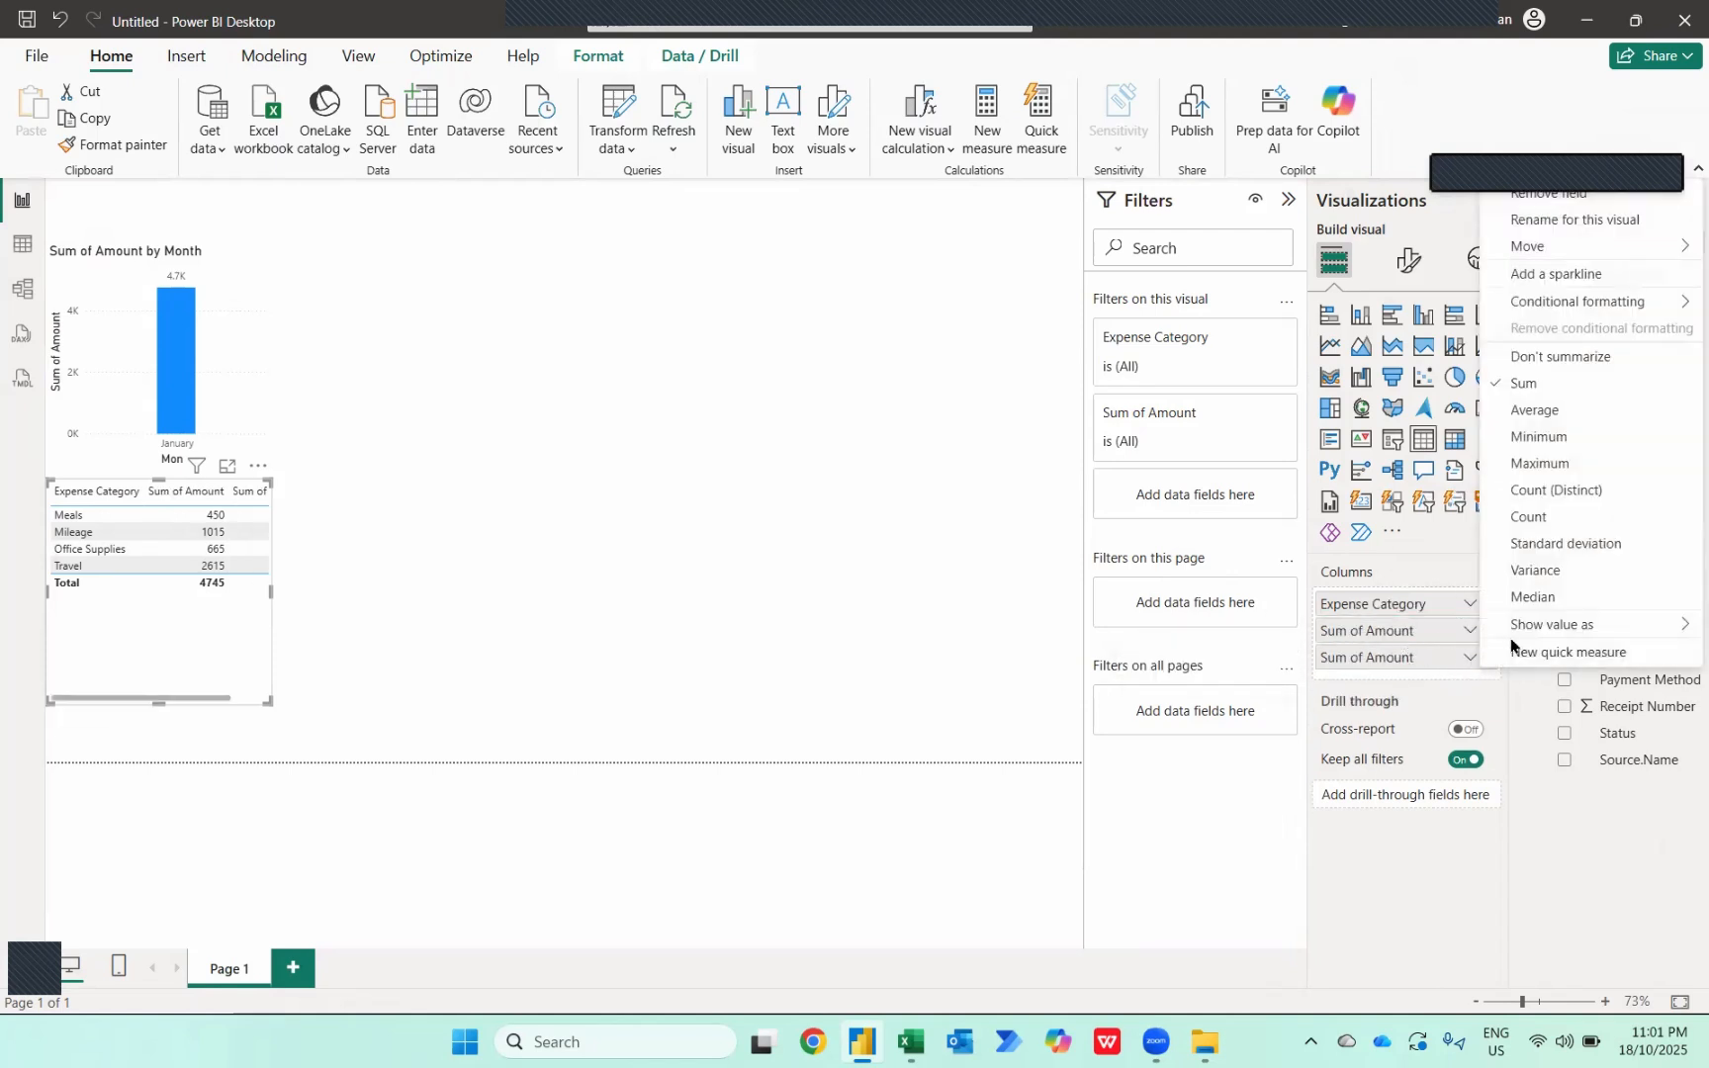
{"action": "mouse_move", "coordinate": [1528, 624]}
{"action": "left_click", "coordinate": [1349, 653]}
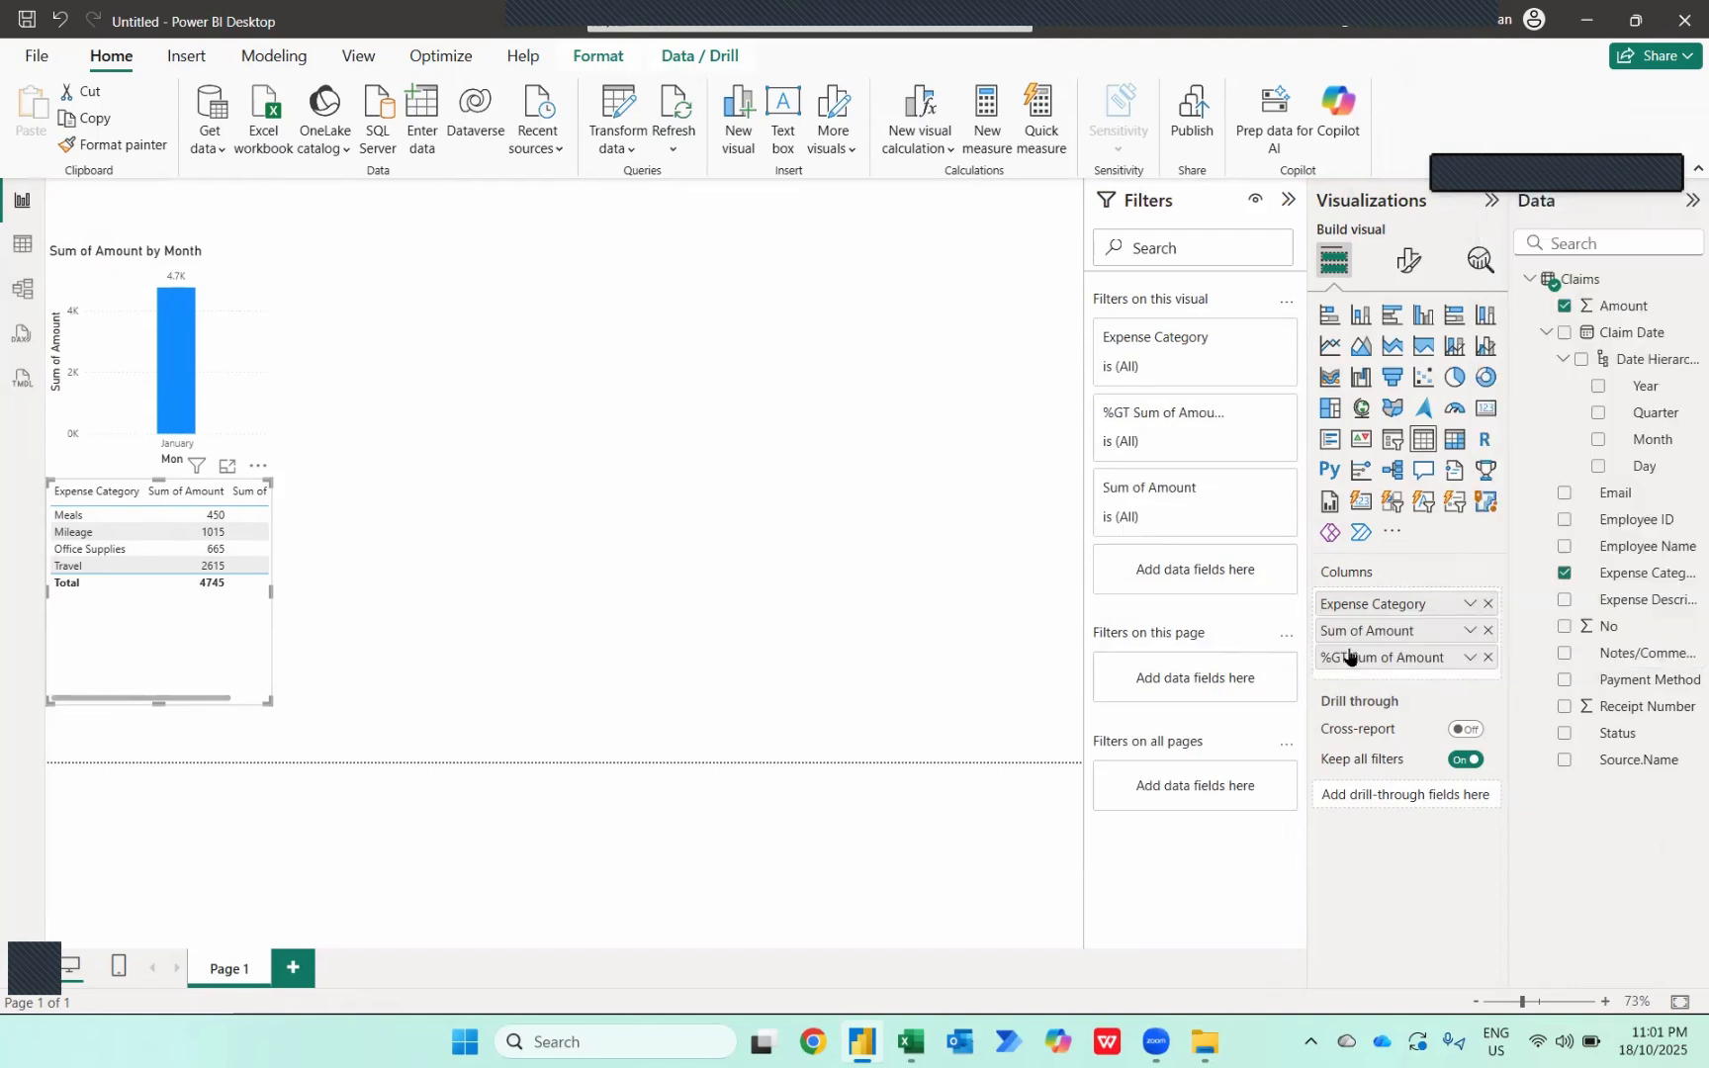
- Widen the expense table so all three columns fit and sort it by the percent of grand total, largest first
{"action": "left_click_drag", "start_coordinate": [267, 700], "coordinate": [486, 676]}
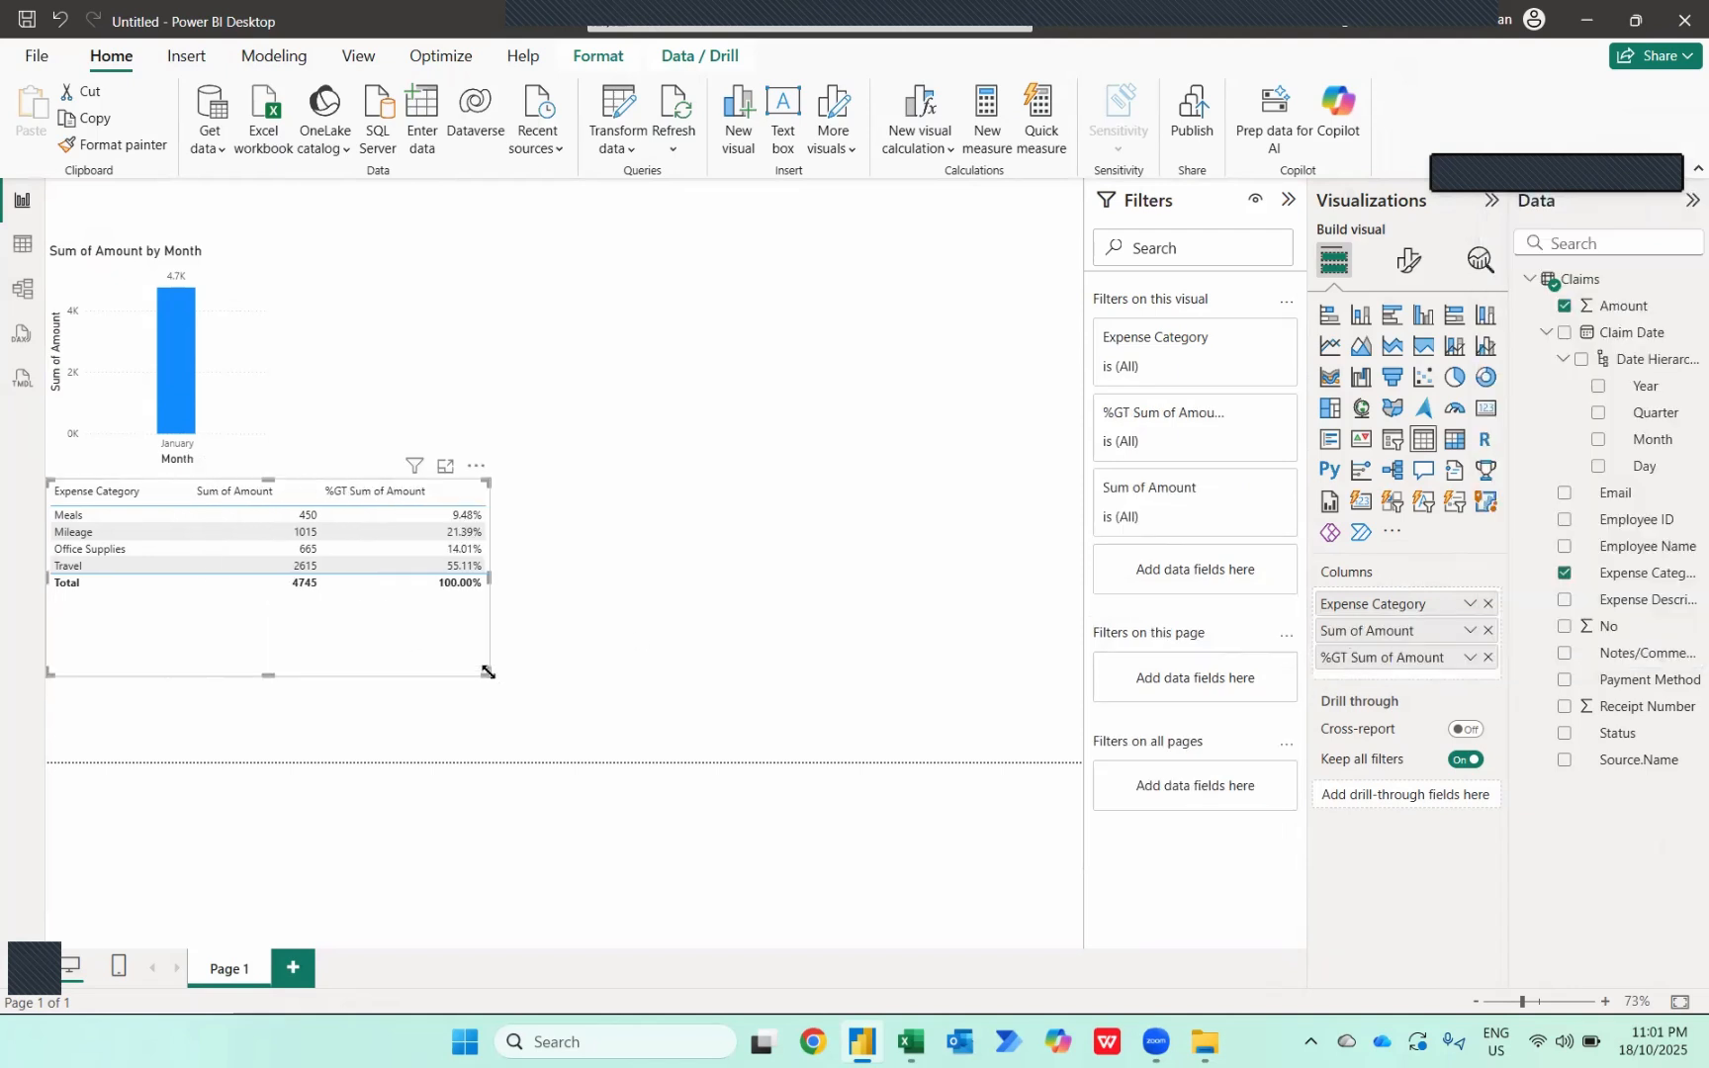
{"action": "left_click", "coordinate": [326, 500]}
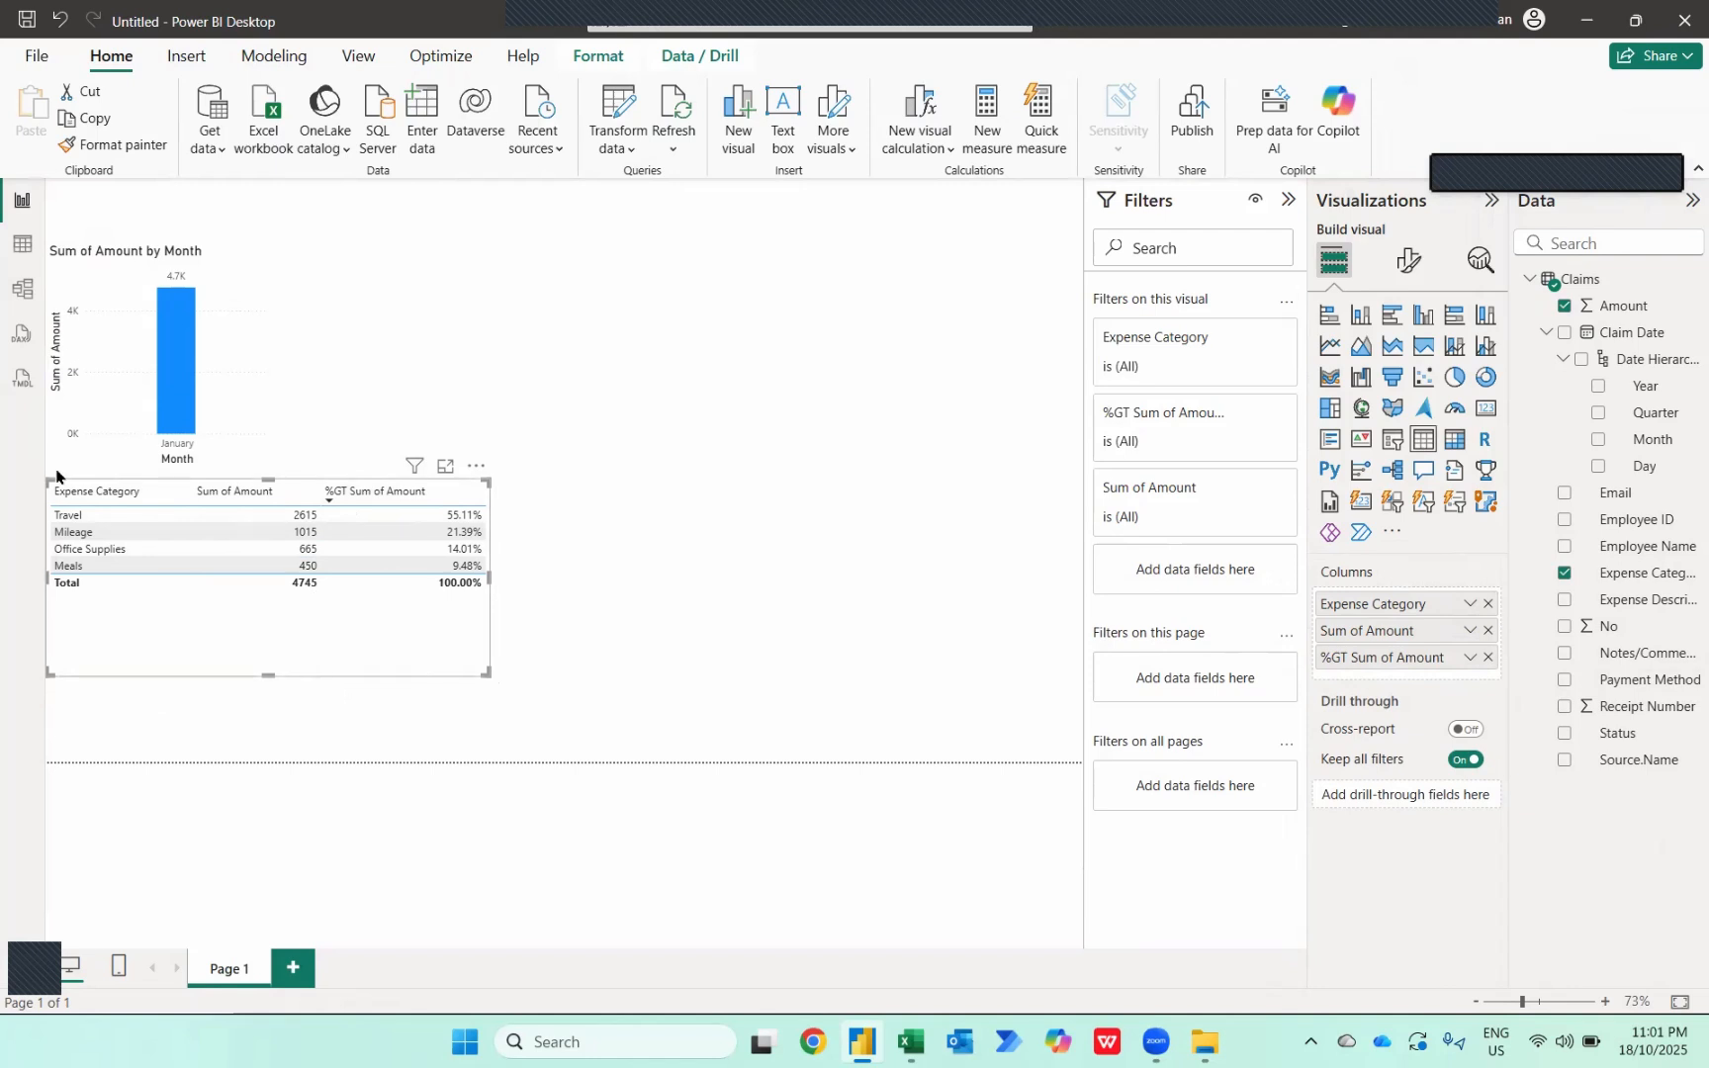
- Rename the percent of grand total column in the expense table as Apportionment (%)
{"action": "double_click", "coordinate": [1360, 657]}
{"action": "type", "text": "A"}
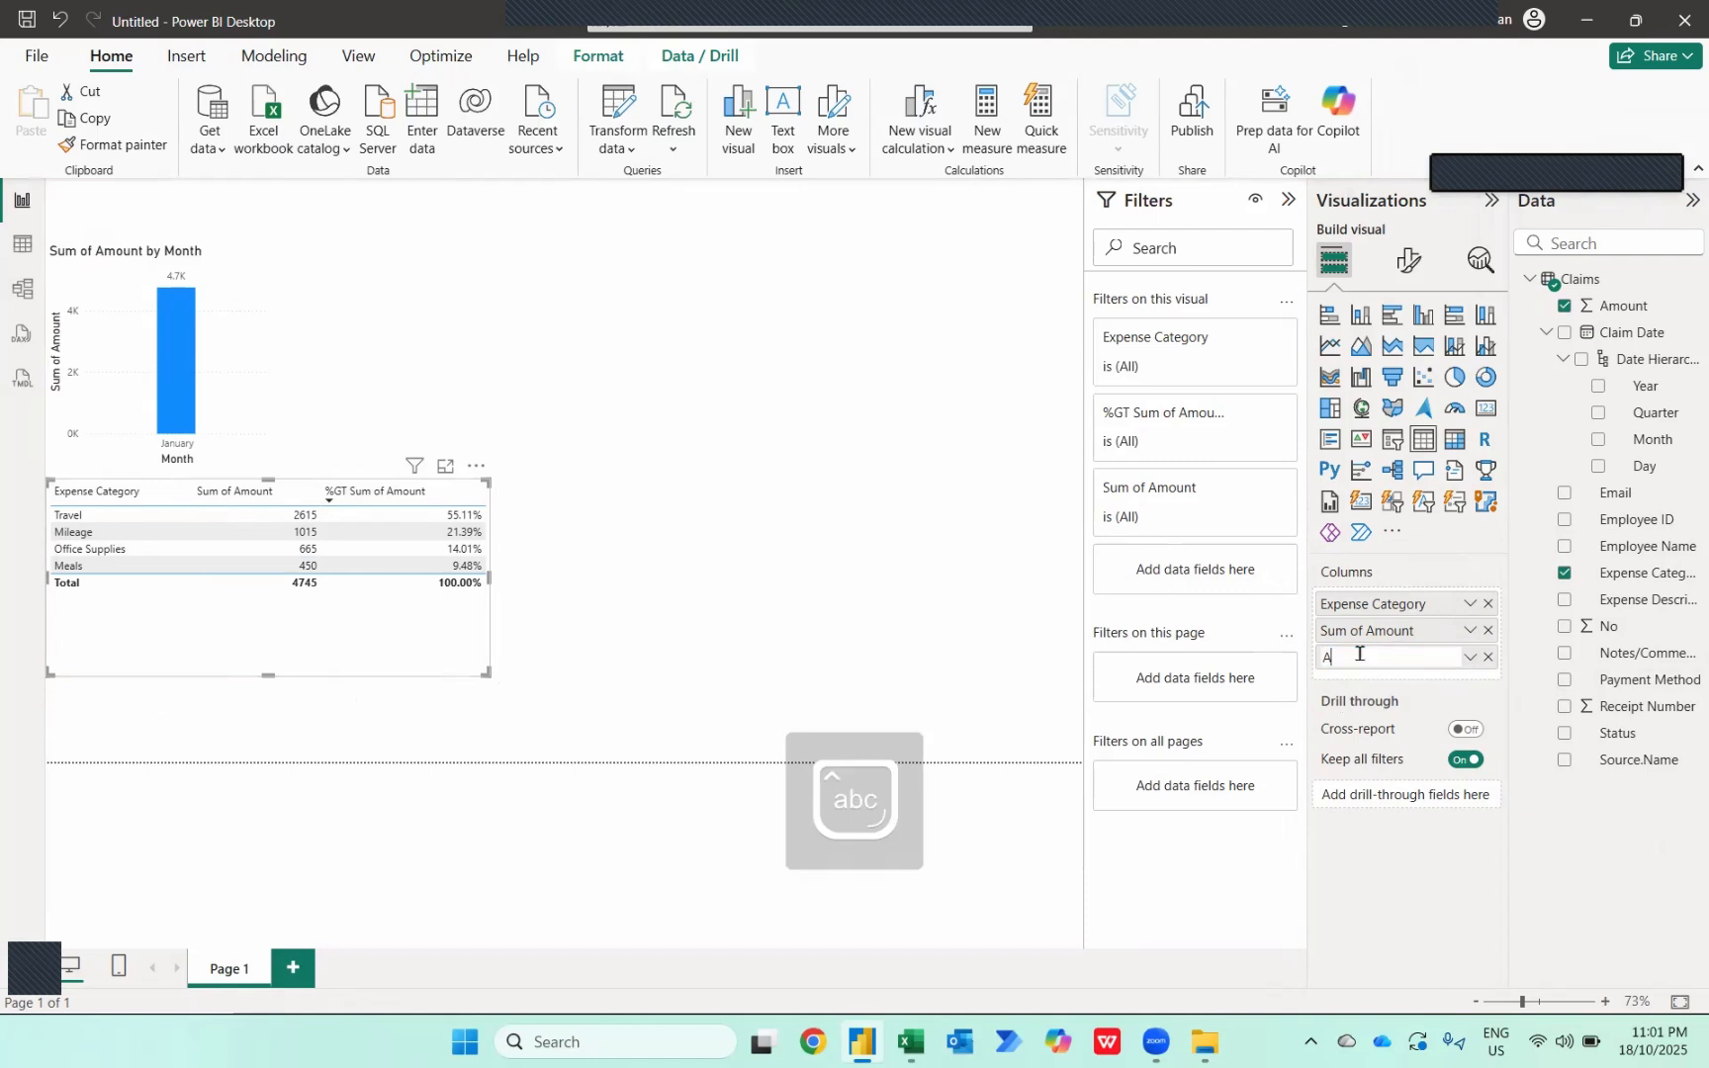
{"action": "type", "text": "pportionment (%)"}
{"action": "key", "text": "Return"}
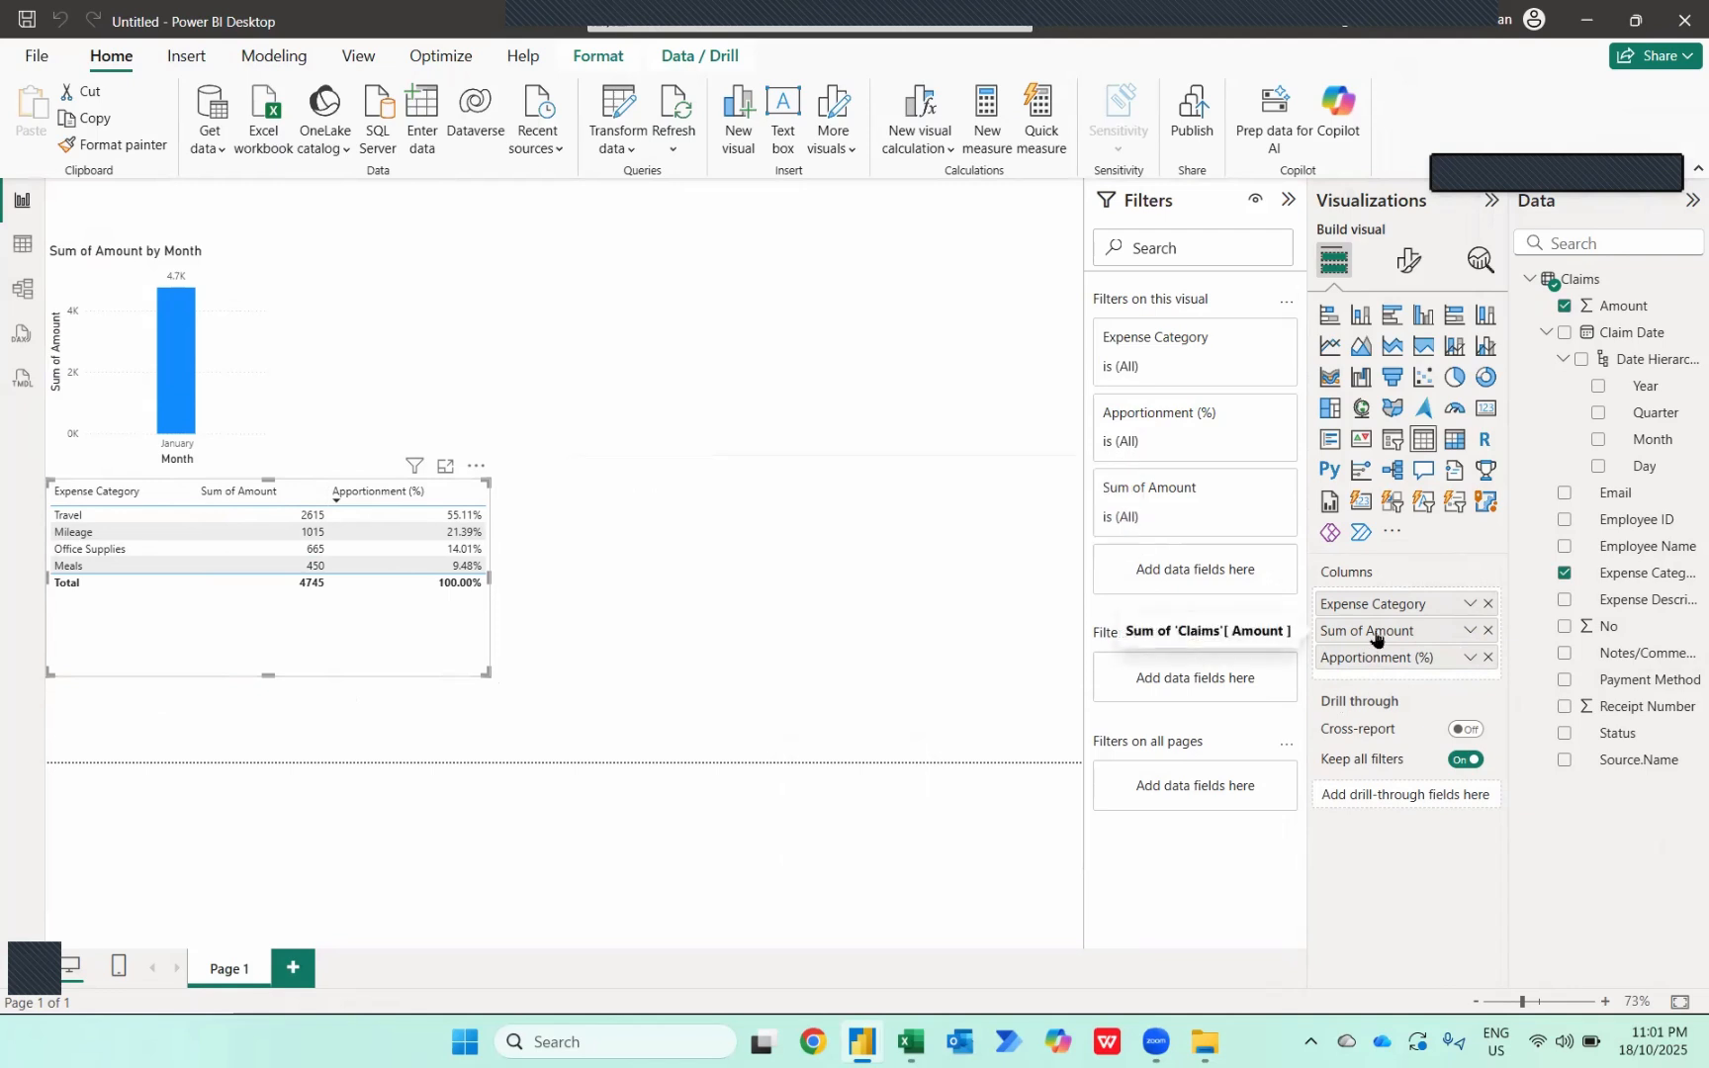
- Rename the summed amount column in the expense table as Total Claims (RM)
{"action": "double_click", "coordinate": [1375, 633]}
{"action": "key", "text": "ctrl+a"}
{"action": "type", "text": "Tot"}
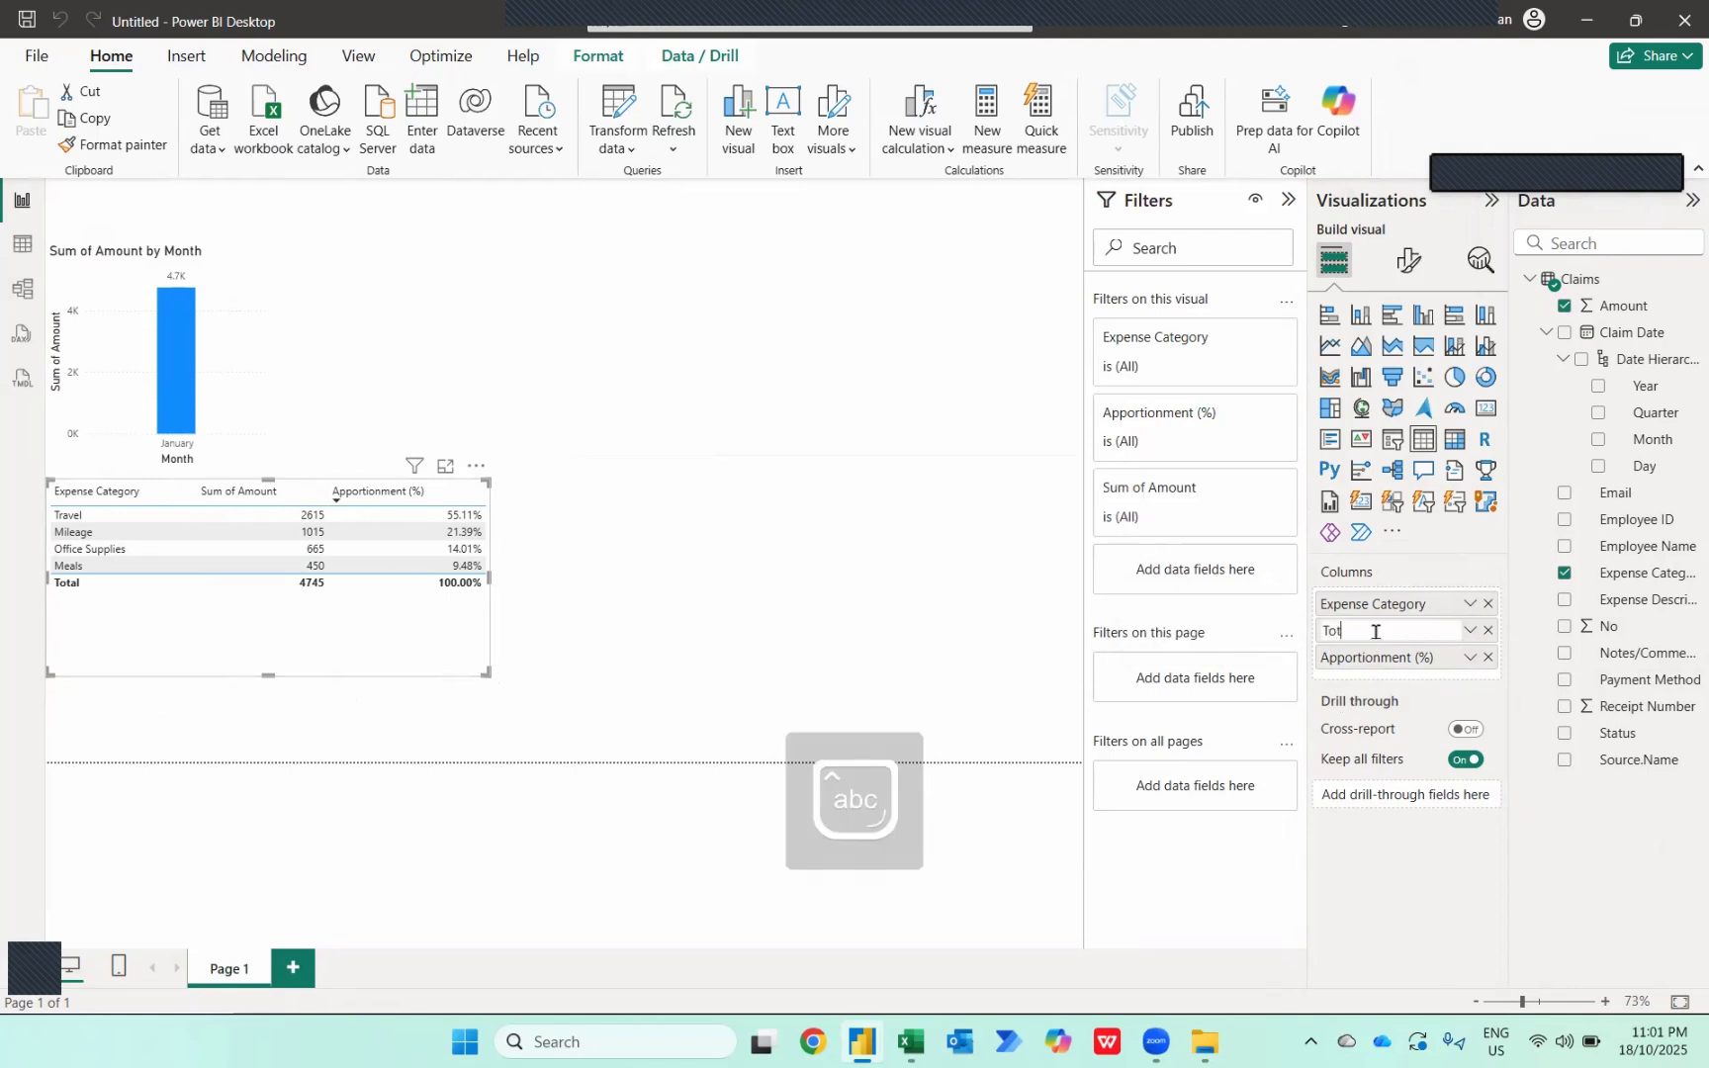
{"action": "type", "text": "al Claims"}
{"action": "type", "text": "(RM"}
{"action": "key", "text": "Return"}
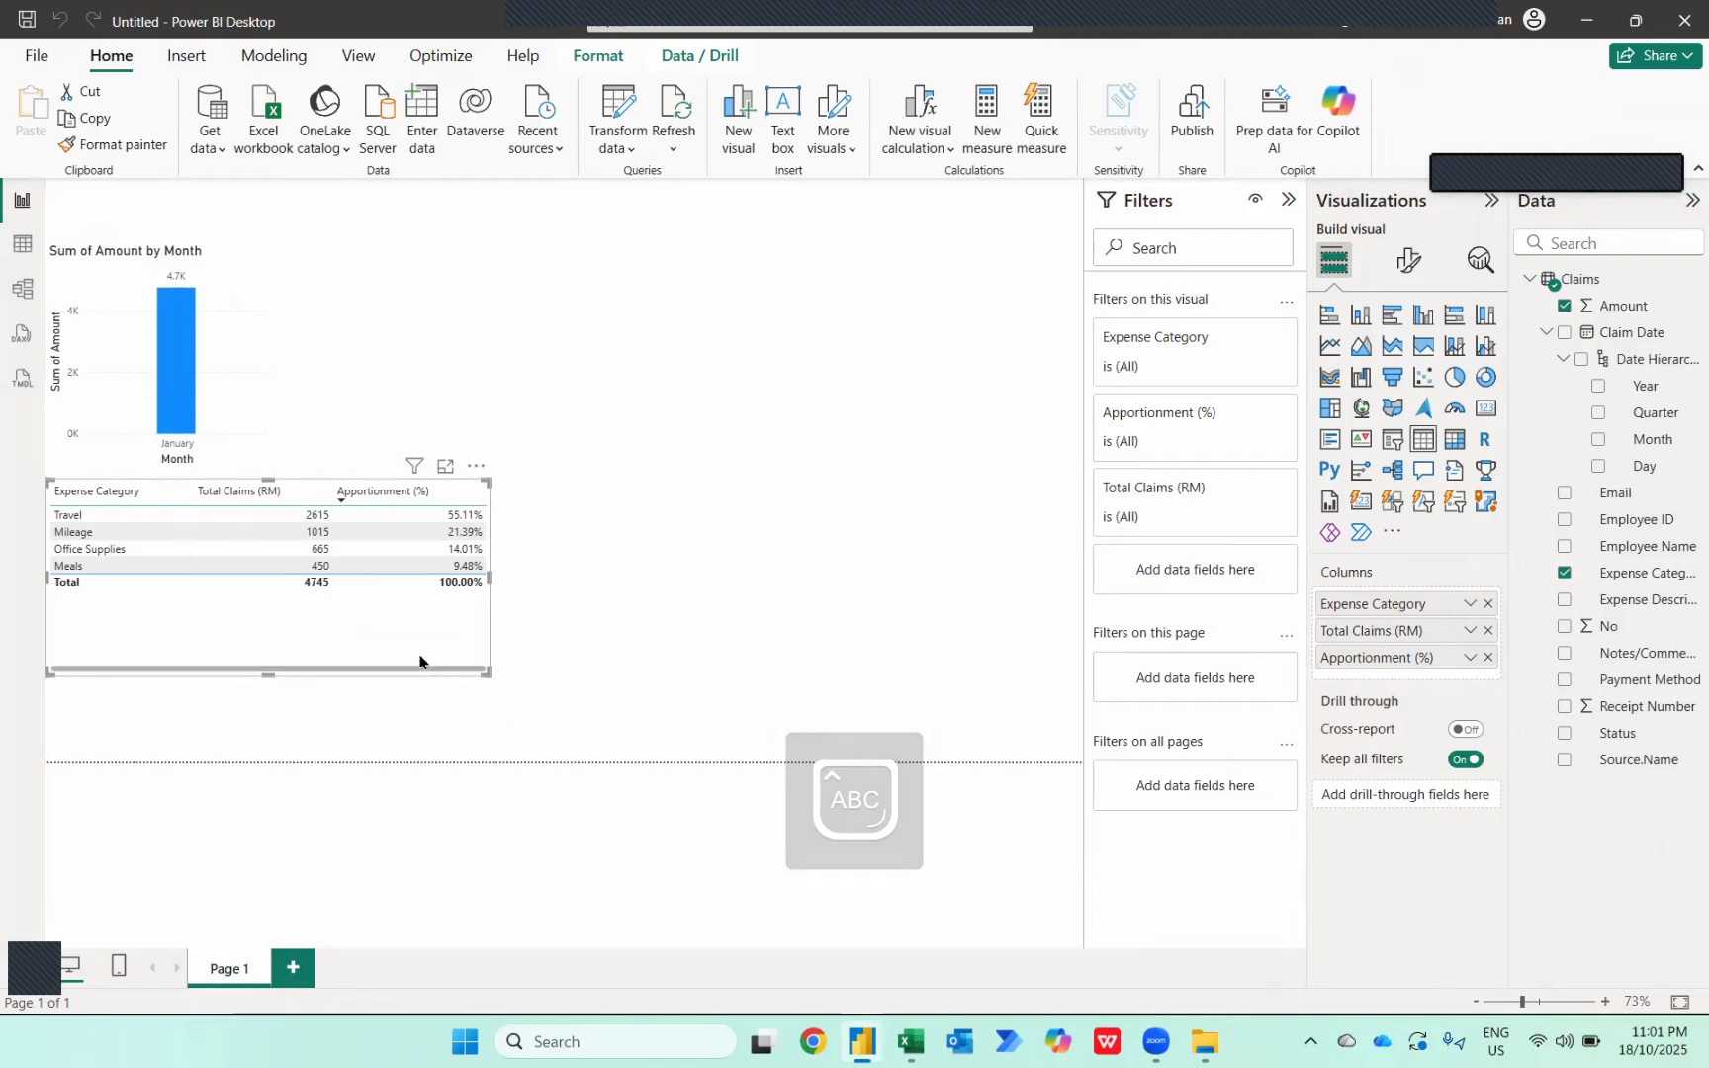
- Move the expense table slightly down the page and set its values and column headers to font size 15
{"action": "mouse_move", "coordinate": [419, 661]}
{"action": "left_mouse_down"}
{"action": "mouse_move", "coordinate": [1009, 376]}
{"action": "mouse_move", "coordinate": [999, 356]}
{"action": "mouse_move", "coordinate": [955, 361]}
{"action": "mouse_move", "coordinate": [906, 428]}
{"action": "mouse_move", "coordinate": [507, 748]}
{"action": "mouse_move", "coordinate": [423, 686]}
{"action": "left_mouse_up"}
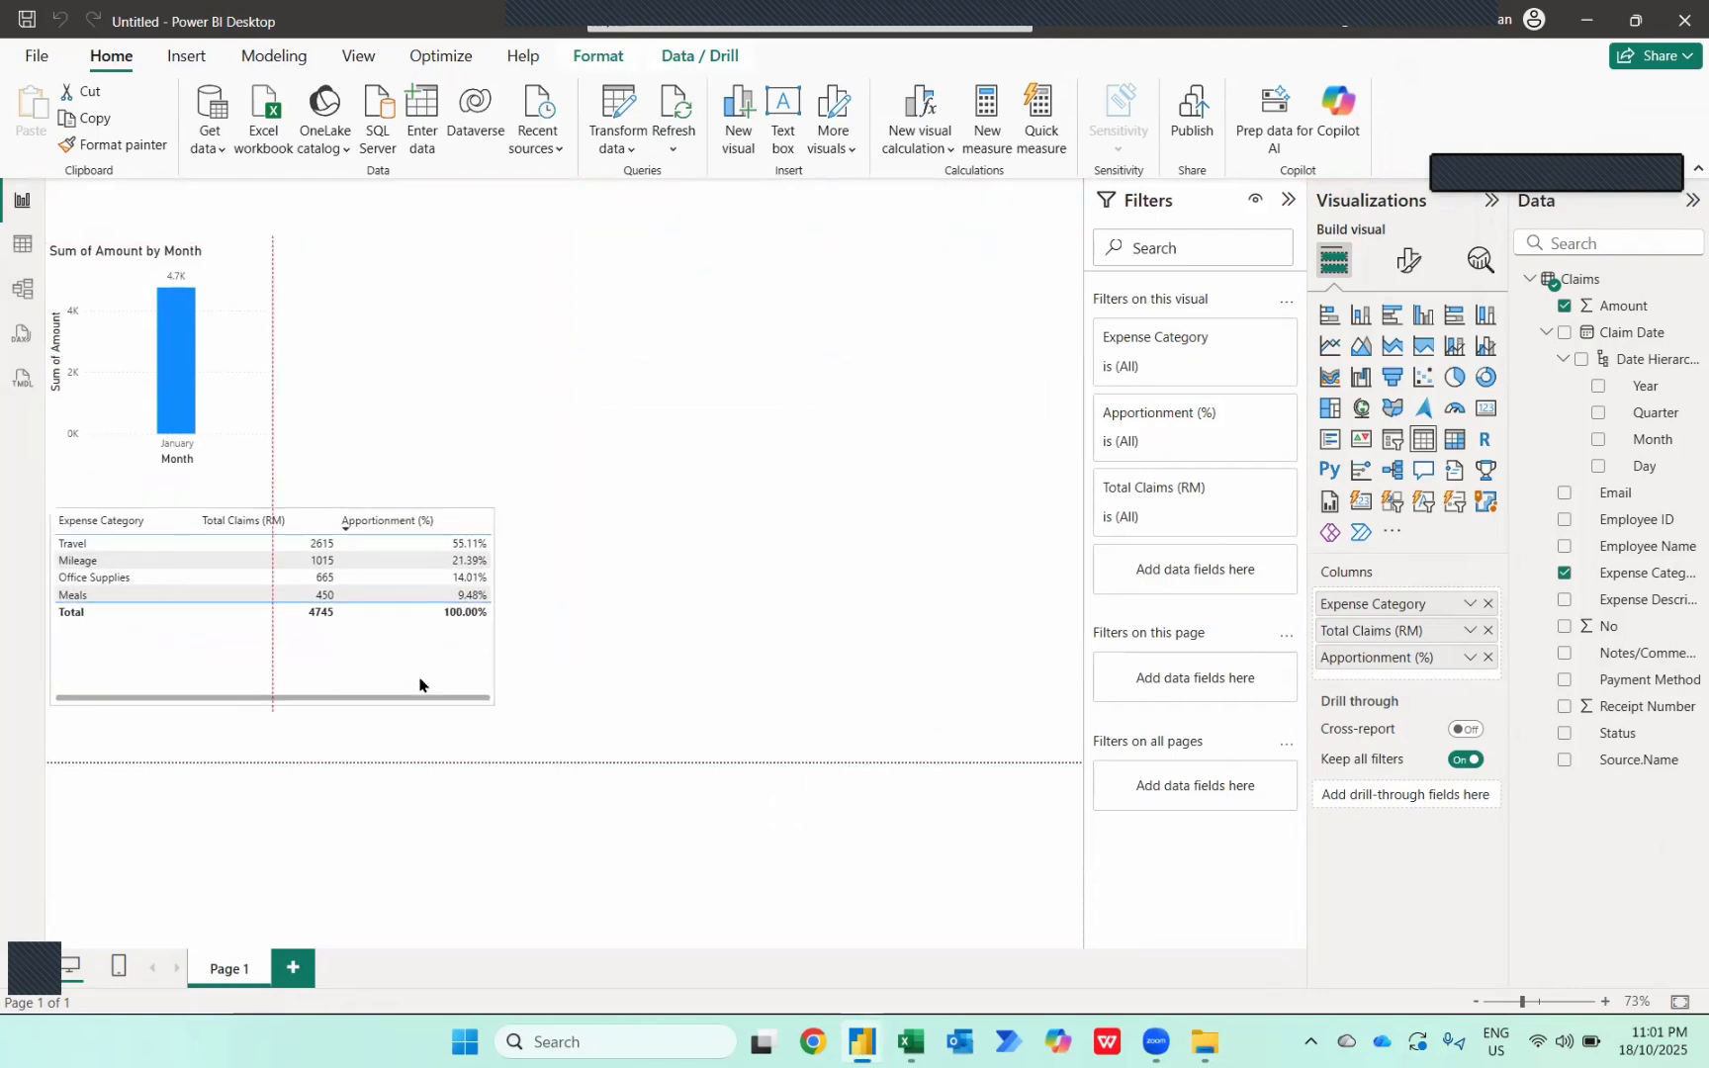
{"action": "left_click", "coordinate": [1409, 261]}
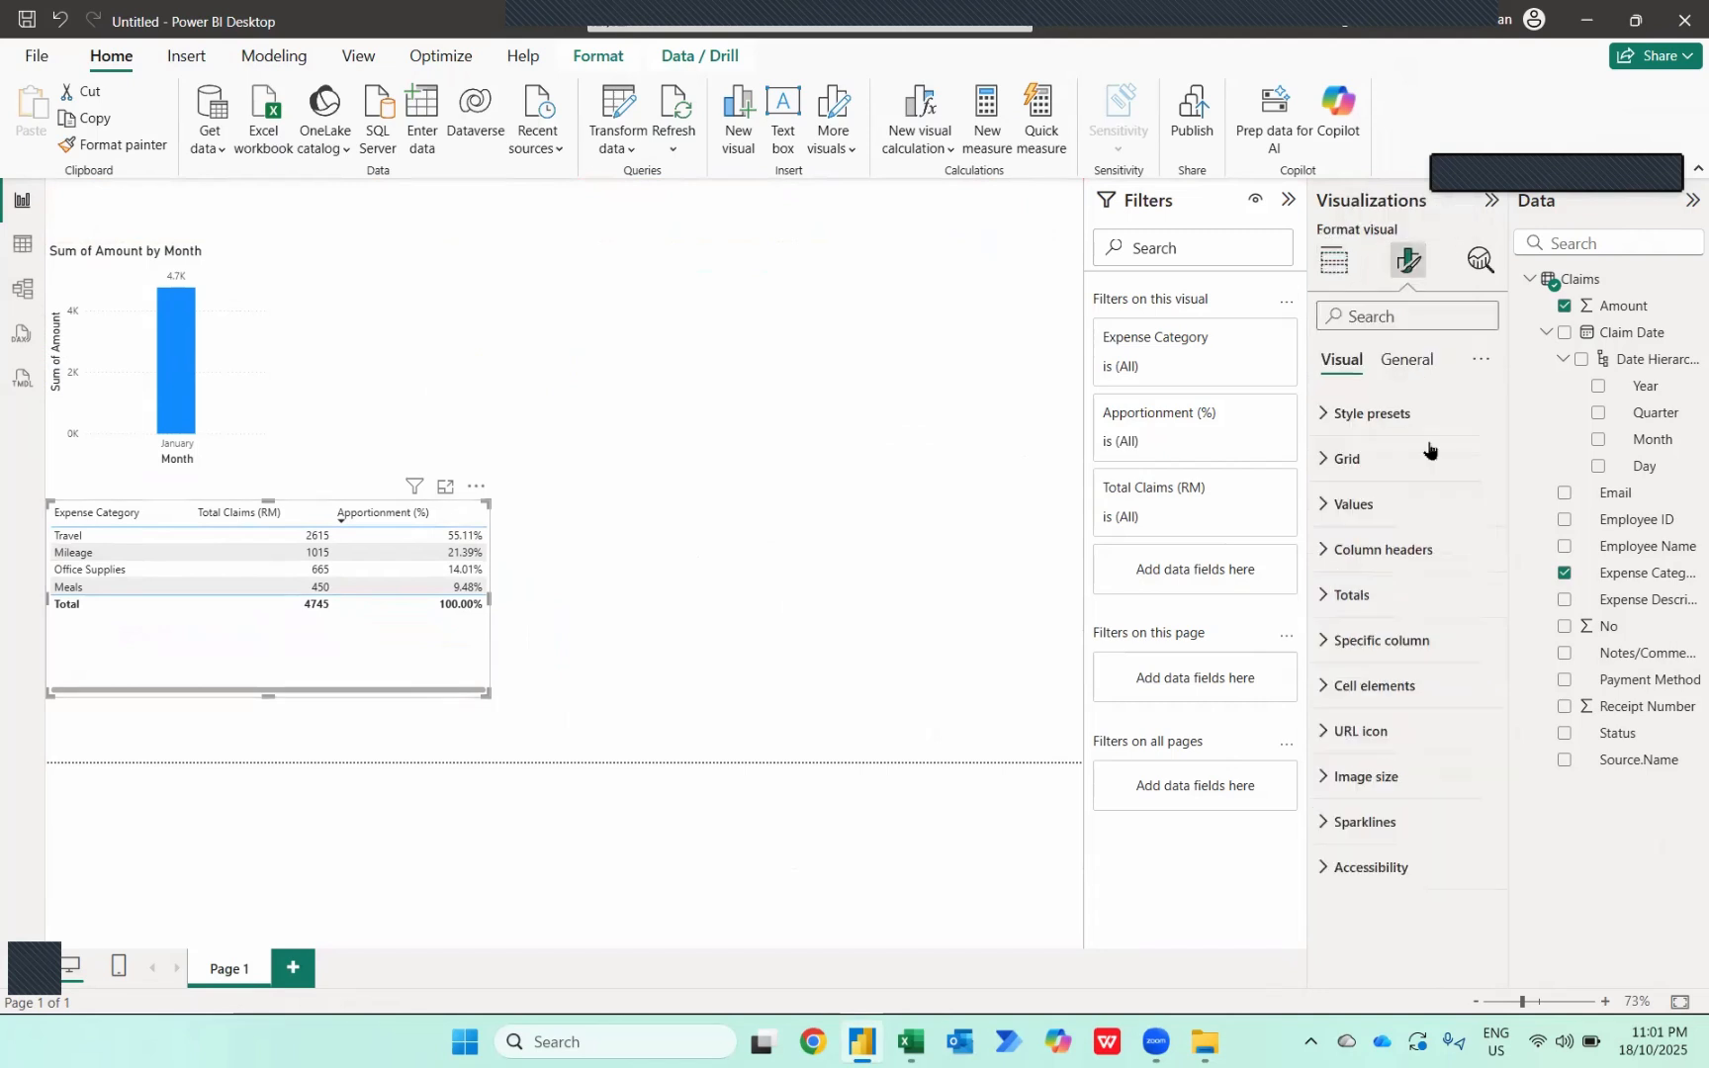
{"action": "left_click", "coordinate": [1337, 507]}
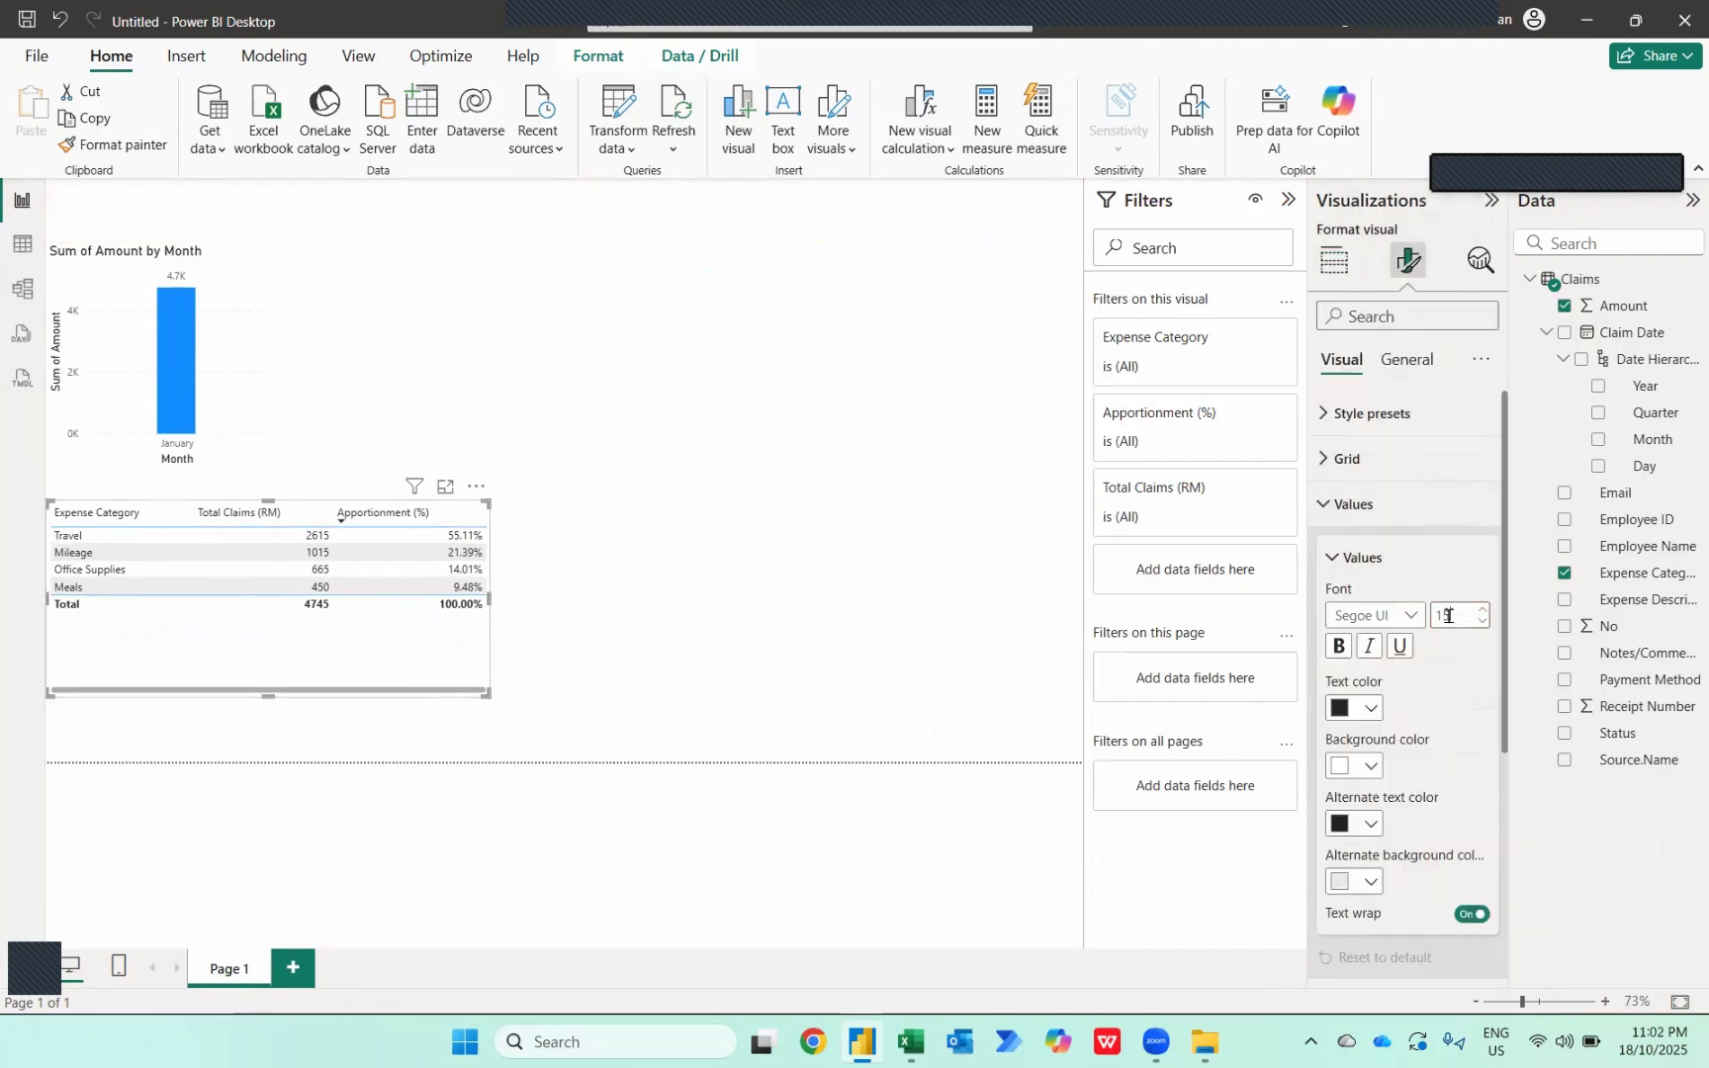
{"action": "left_click", "coordinate": [1352, 503]}
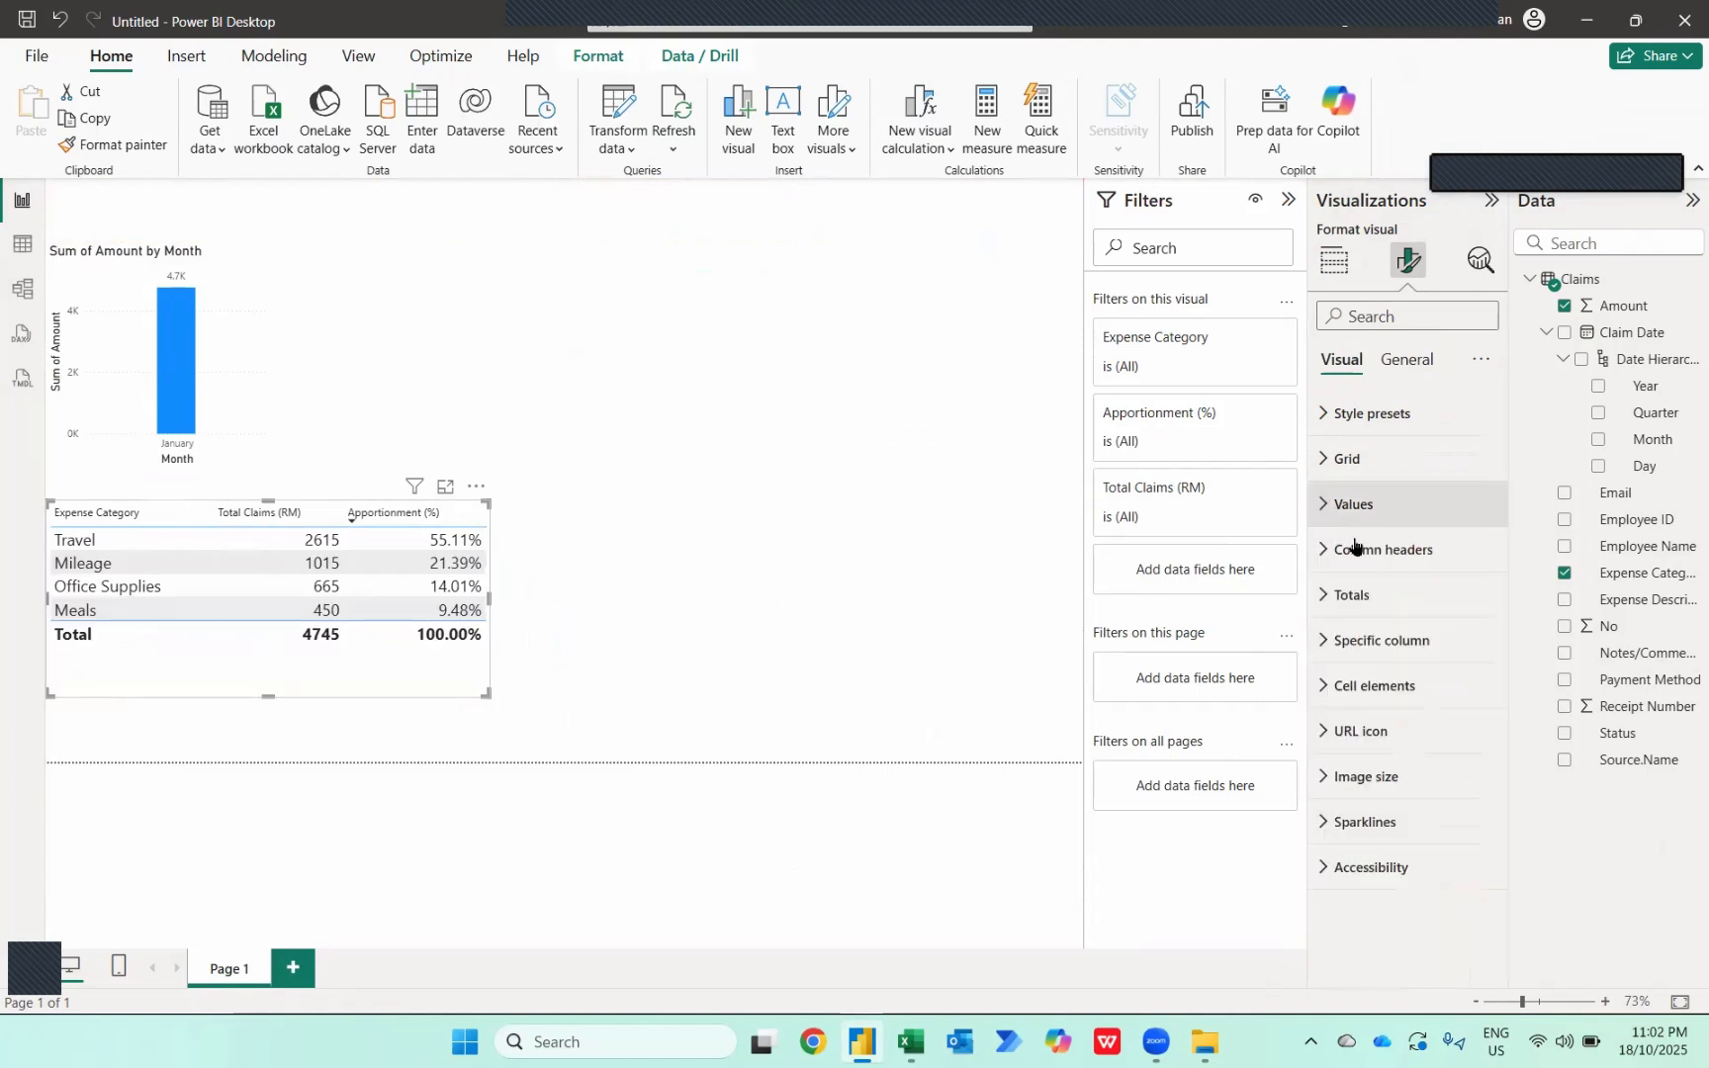
{"action": "left_click", "coordinate": [1375, 554]}
{"action": "double_click", "coordinate": [1462, 663]}
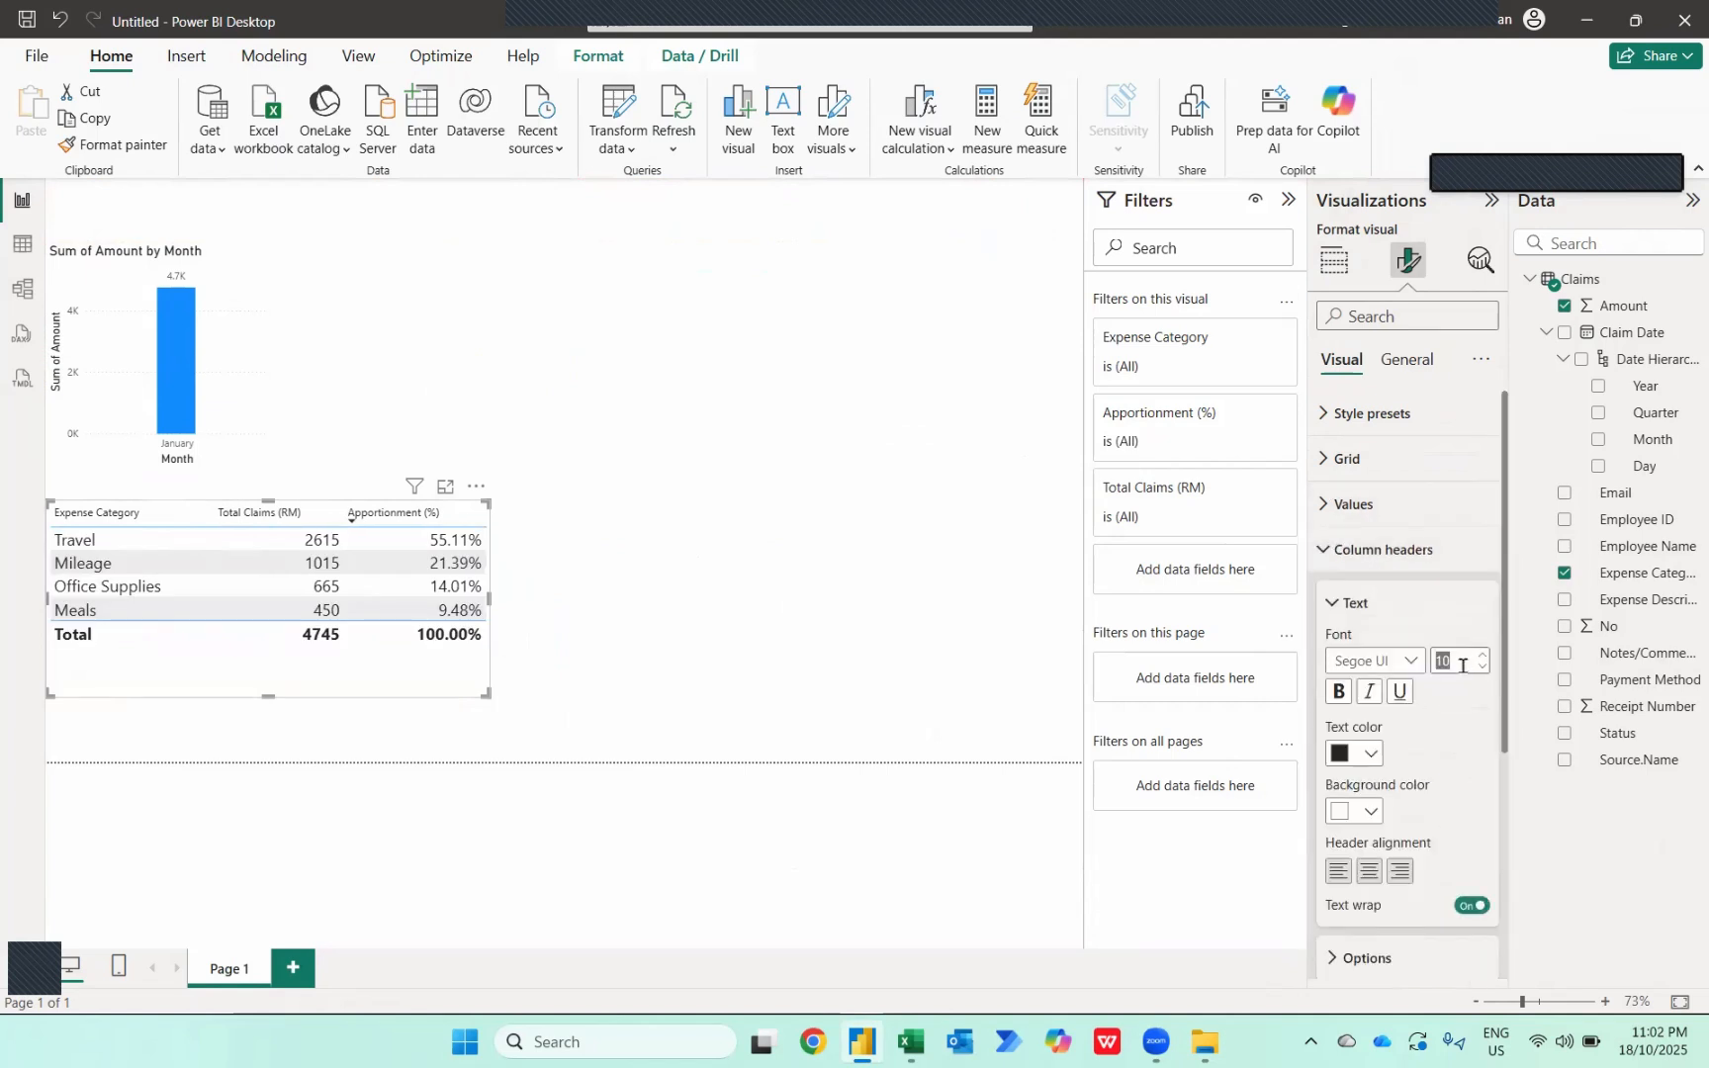
{"action": "type", "text": "15"}
{"action": "key", "text": "Return"}
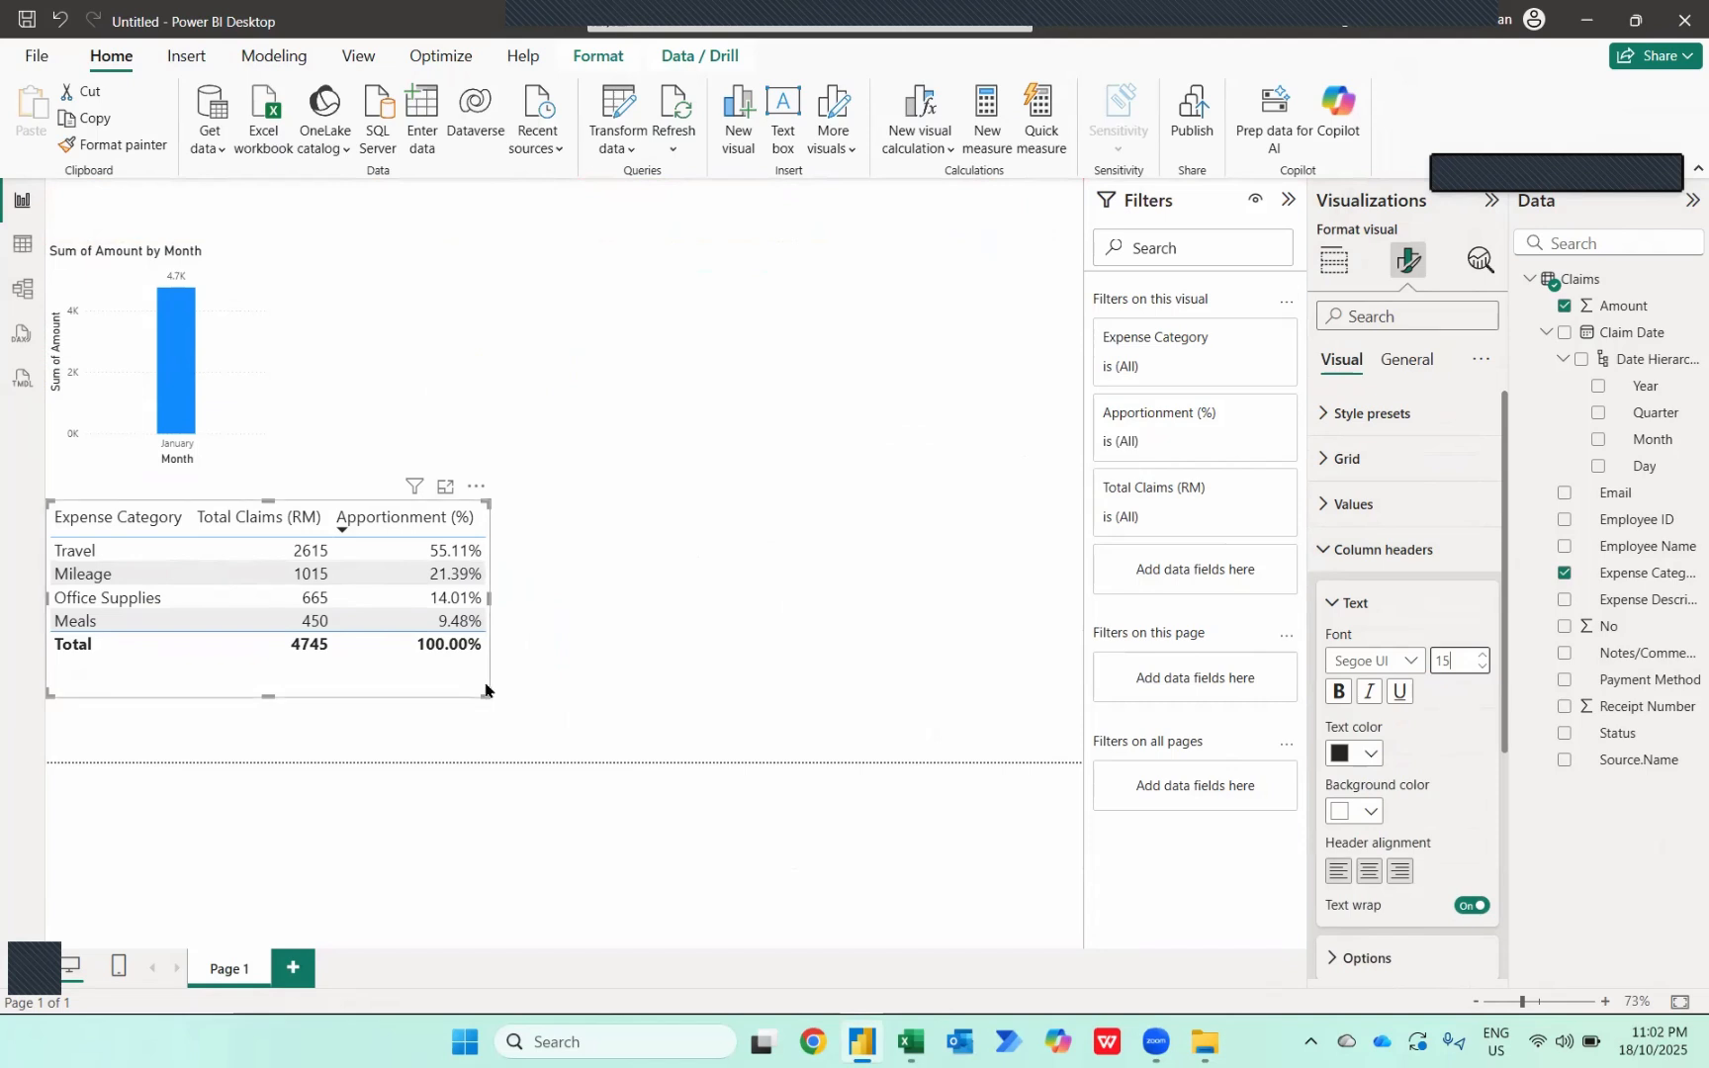
- Enlarge the expense table to the page's lower edge and stretch the column chart across the full page width
{"action": "left_click_drag", "start_coordinate": [484, 692], "coordinate": [546, 759]}
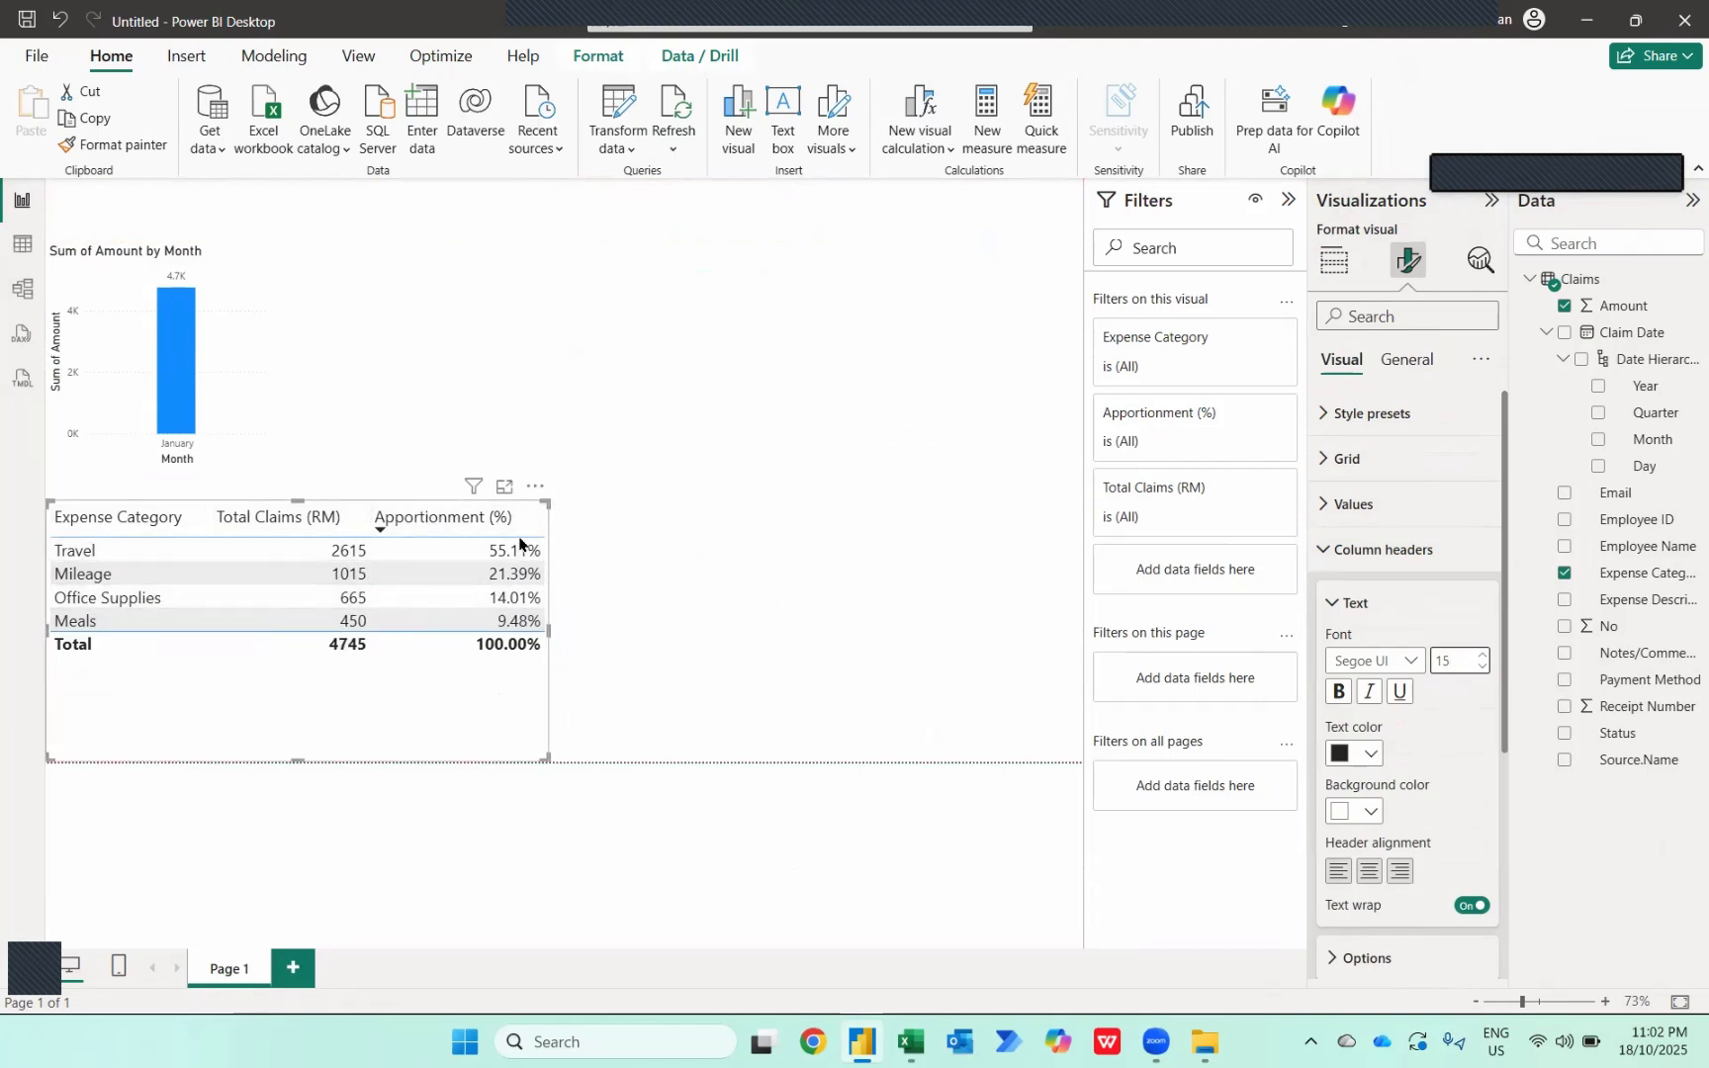
{"action": "left_click", "coordinate": [218, 288]}
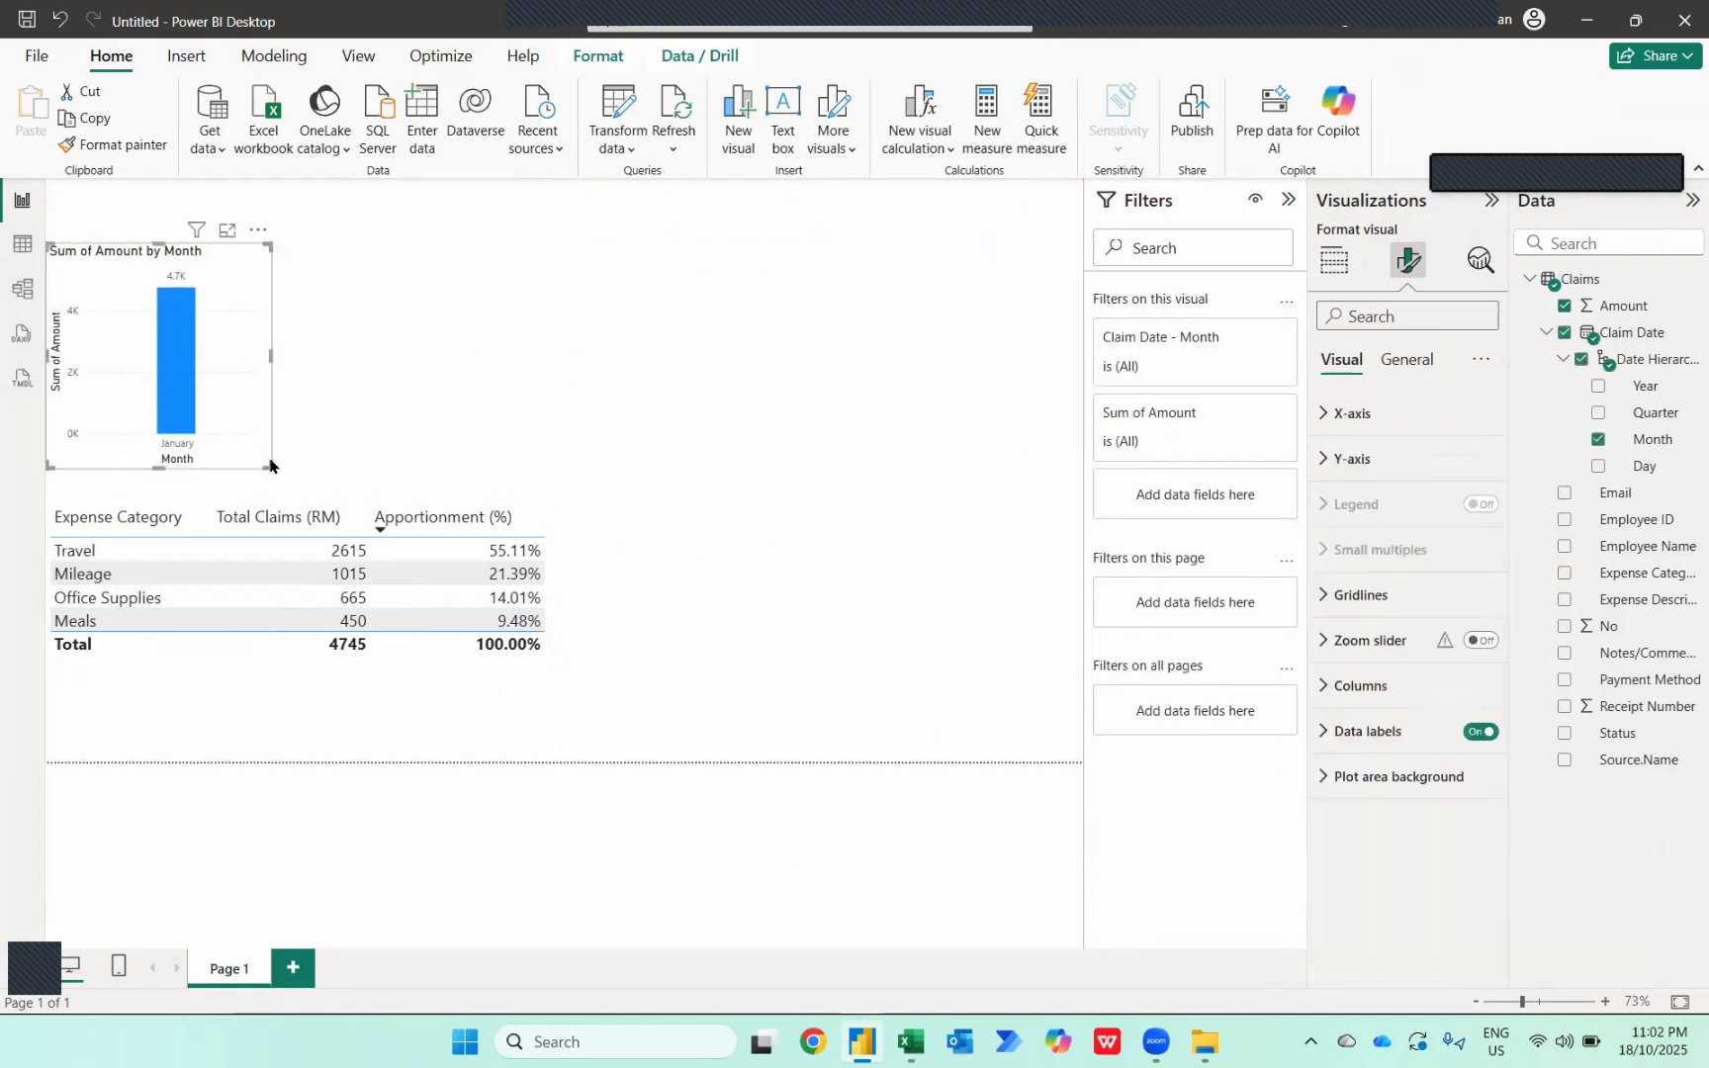
{"action": "left_click_drag", "start_coordinate": [267, 463], "coordinate": [1078, 505]}
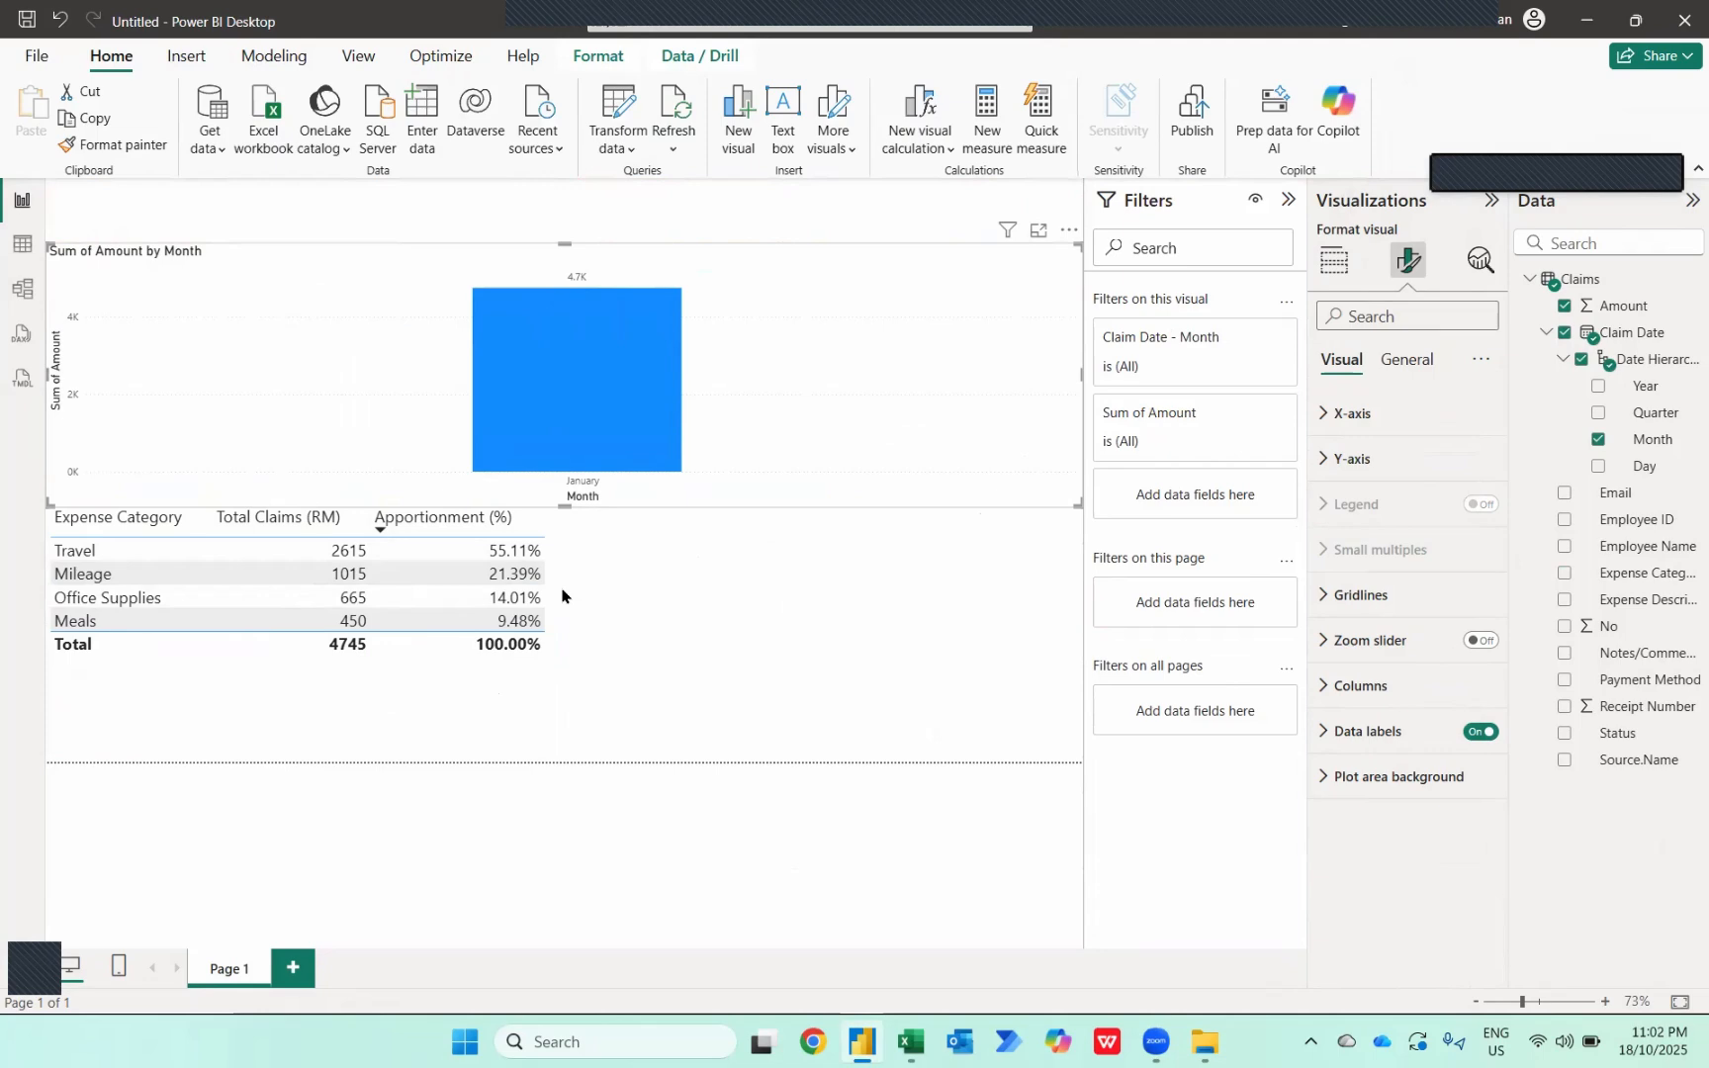
- Close the January 2023 workbook in Excel and move the February, March and April 2023 workbooks into the Claims folder in File Explorer
{"action": "key", "text": "alt+Tab"}
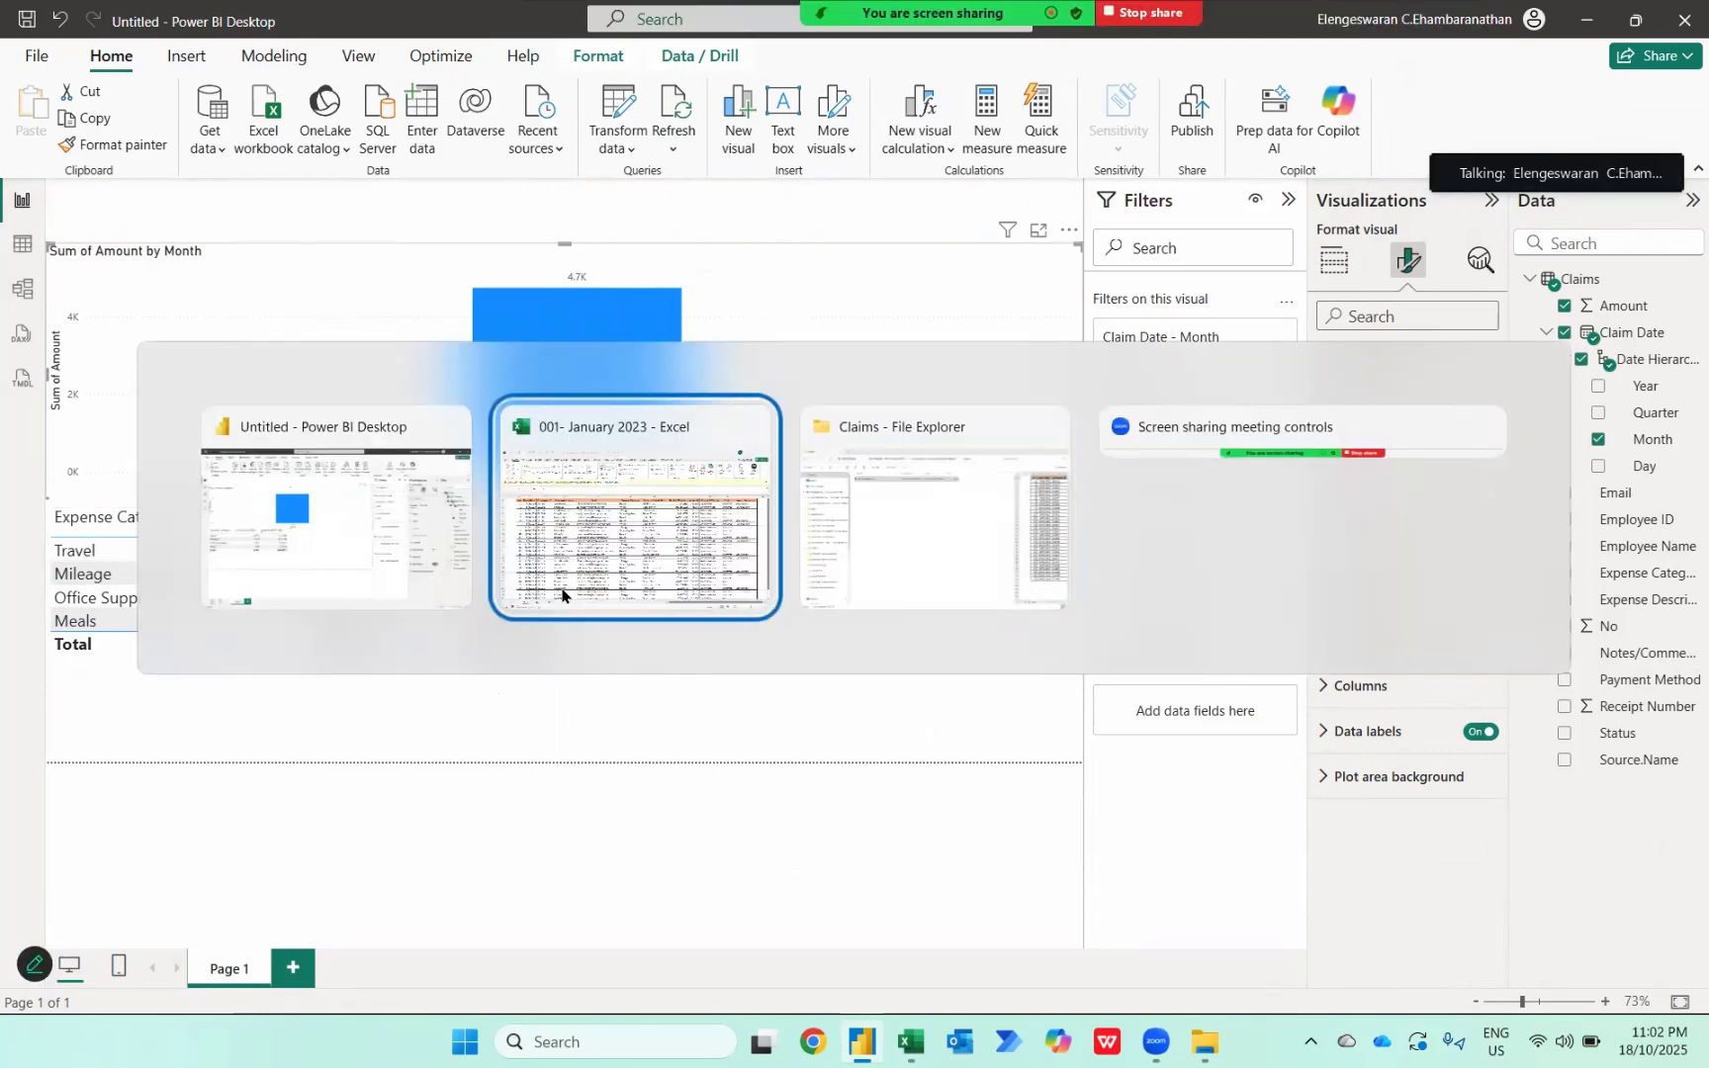
{"action": "key", "text": "alt+F4"}
{"action": "key", "text": "alt+Tab"}
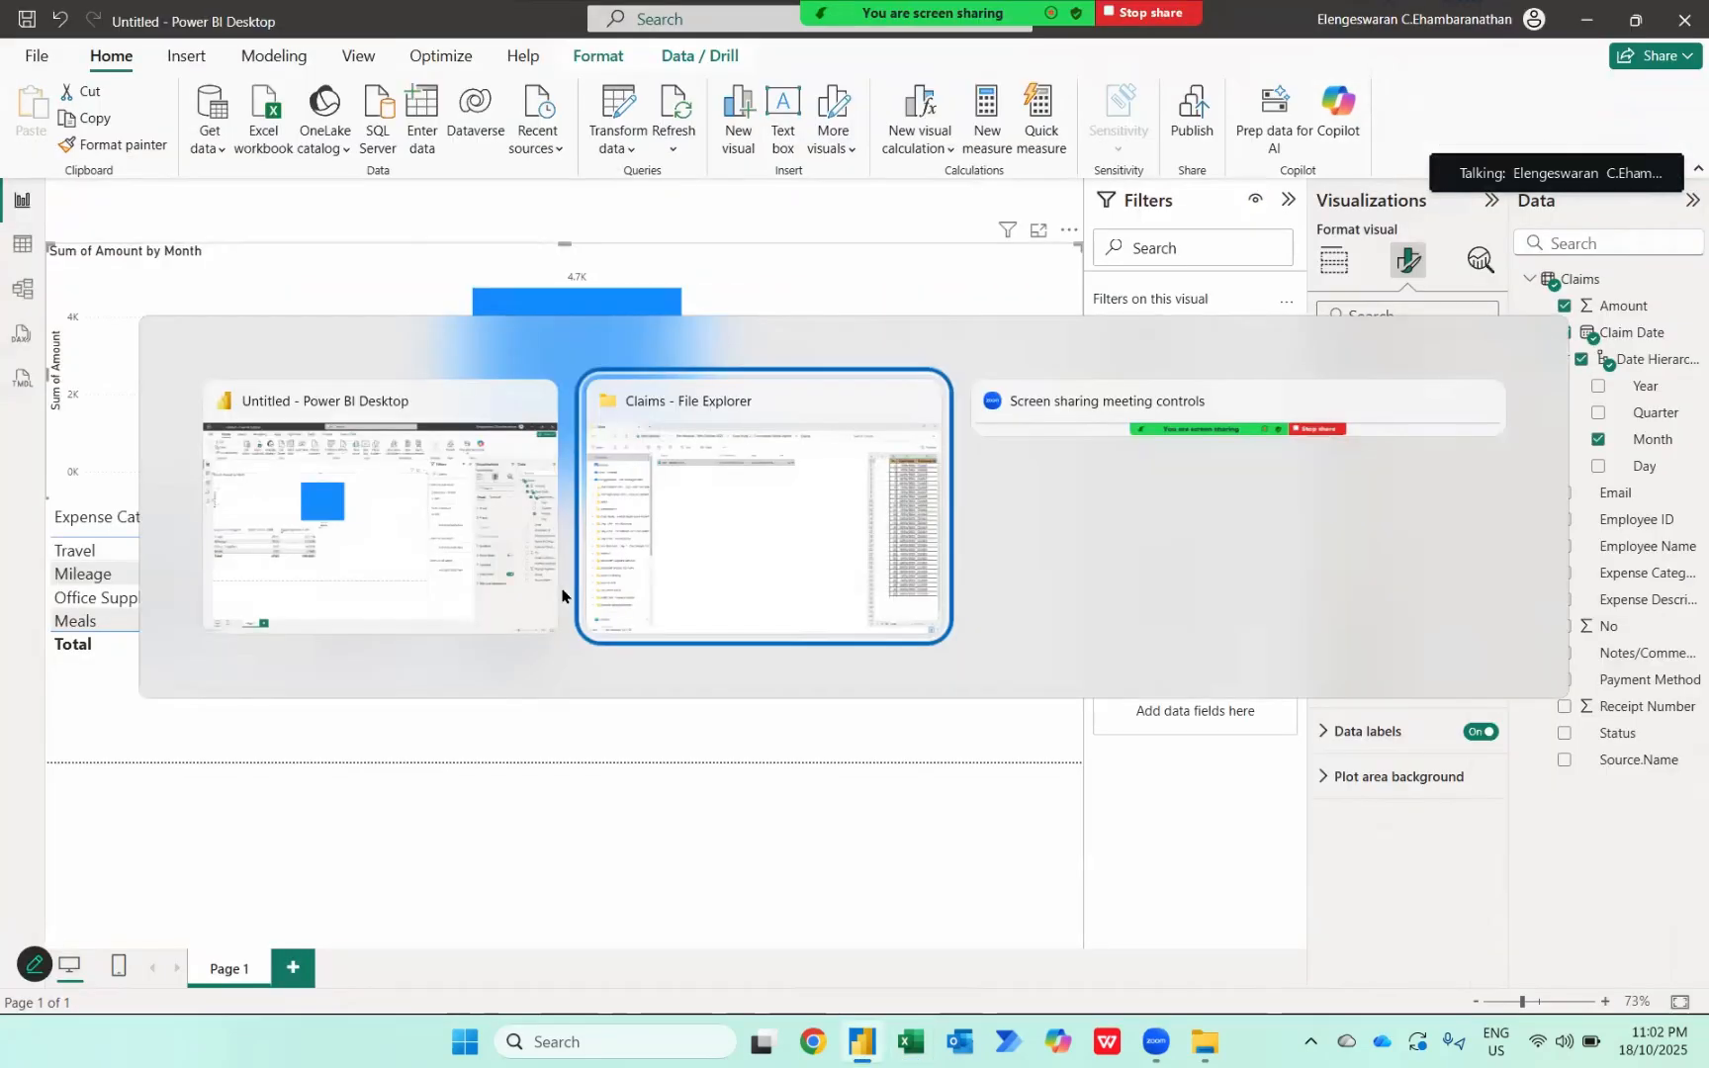
{"action": "key", "text": "alt+Up"}
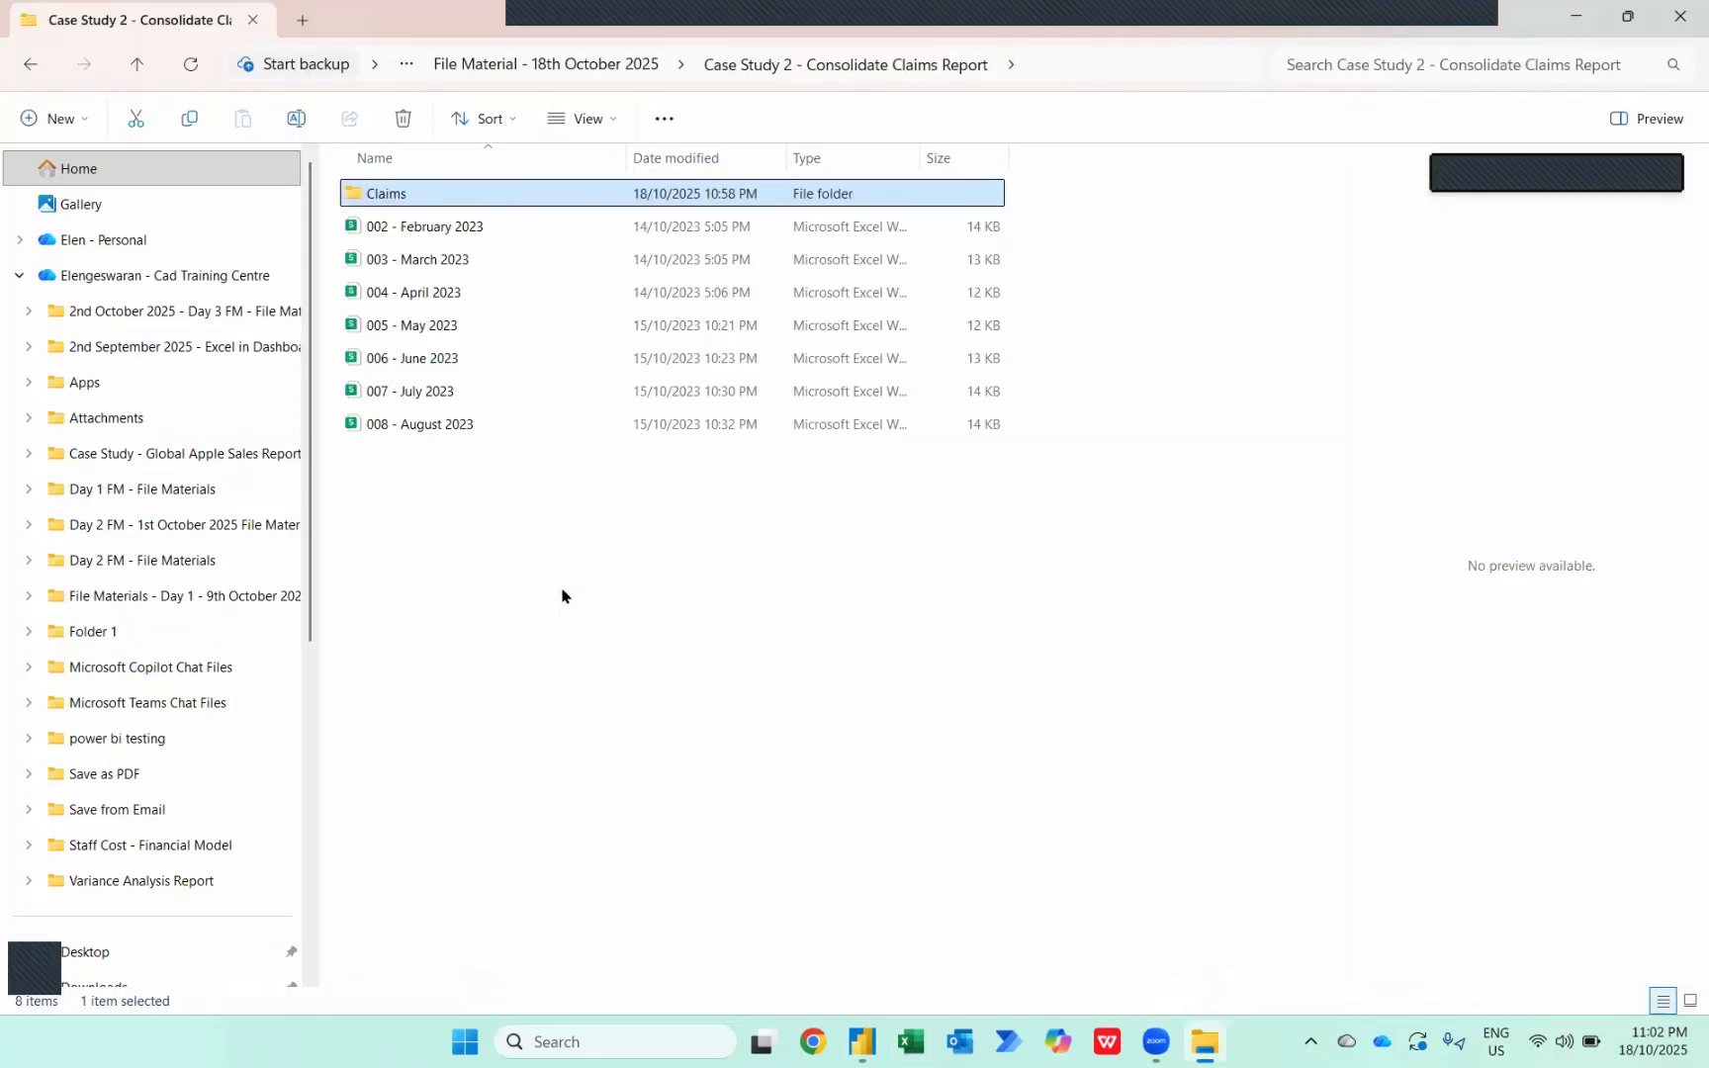
{"action": "left_click", "coordinate": [463, 236]}
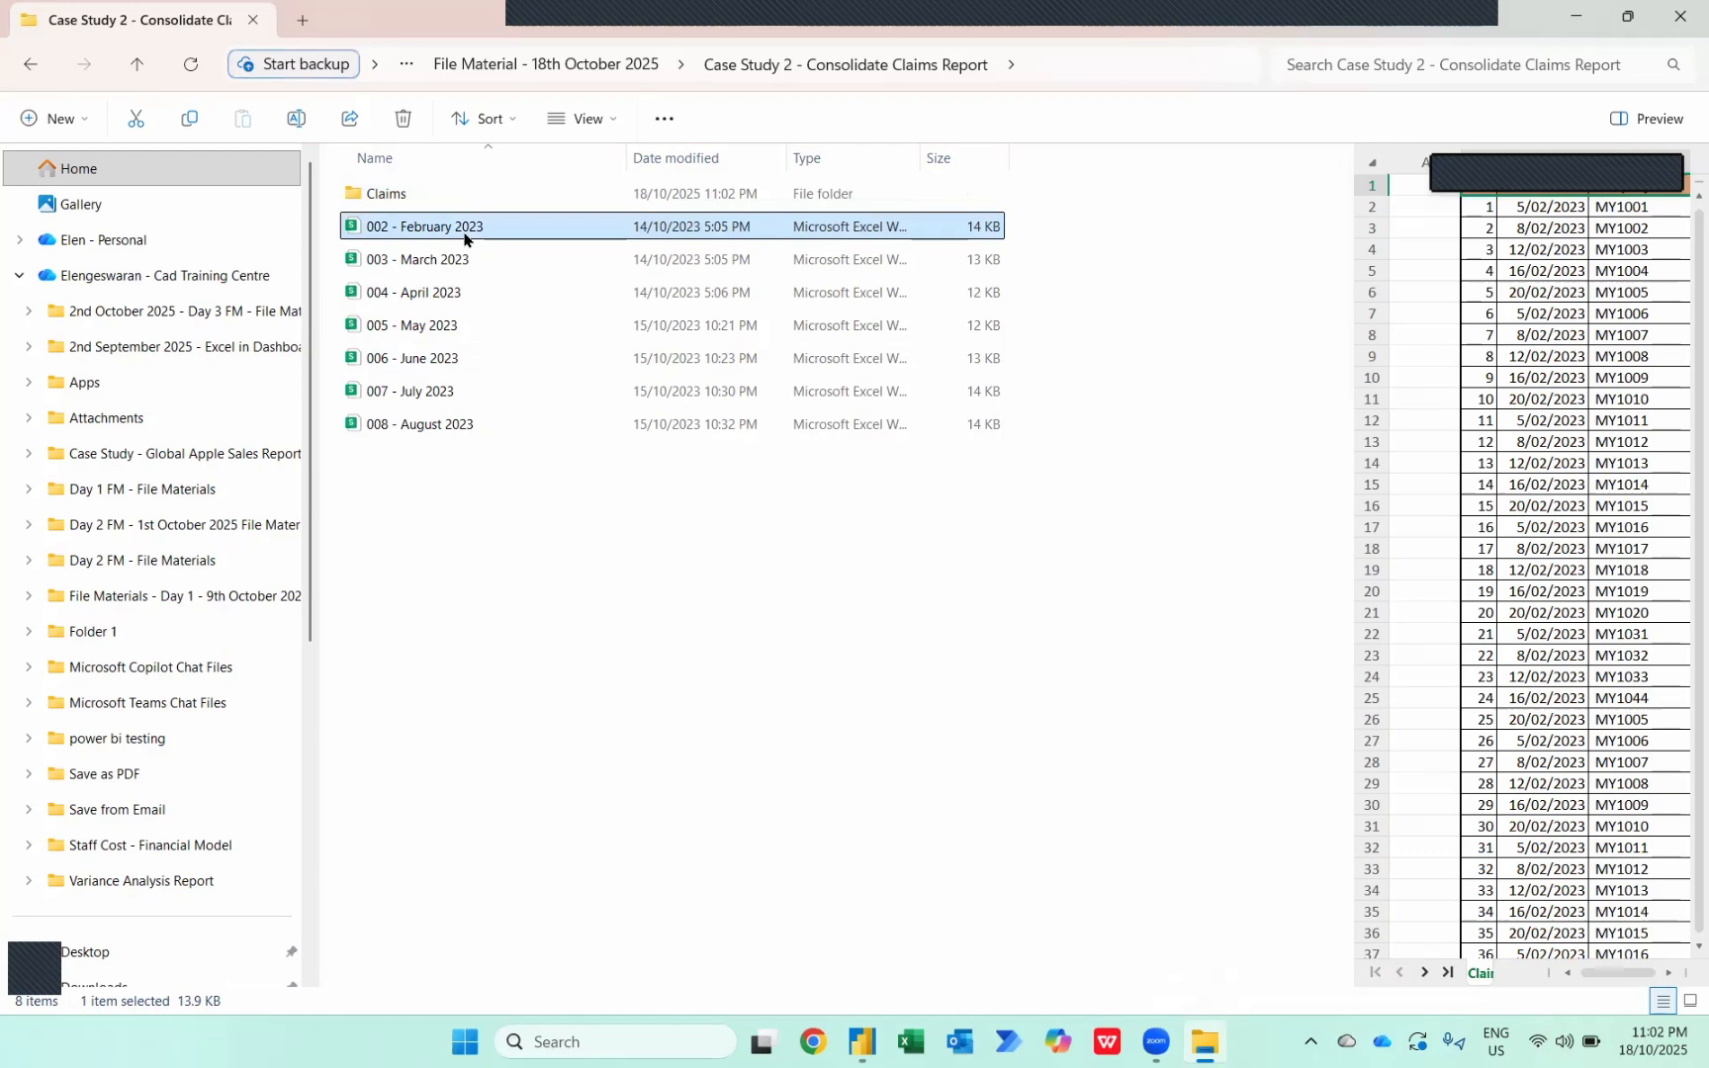
{"action": "left_click", "coordinate": [405, 290], "text": "shift"}
{"action": "left_click_drag", "start_coordinate": [466, 218], "coordinate": [497, 198]}
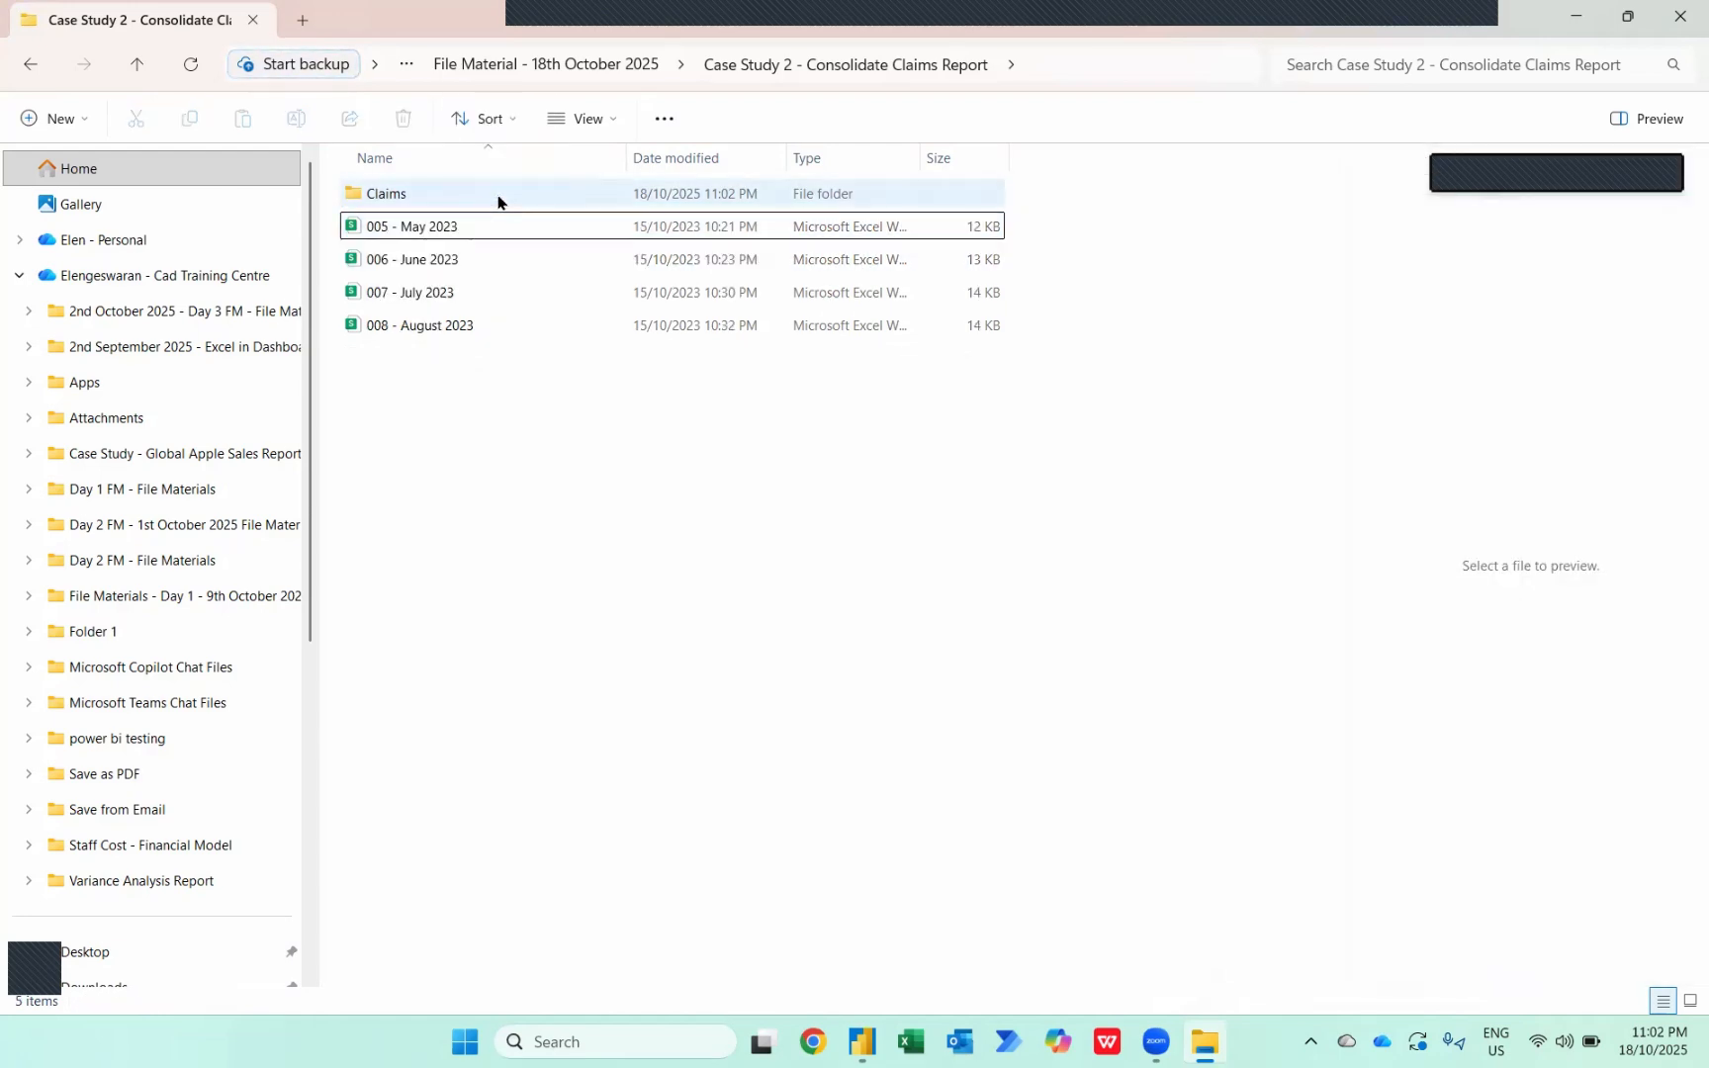
- Switch back to Power BI Desktop and refresh the report data to load the added workbooks
{"action": "key", "text": "alt+Tab"}
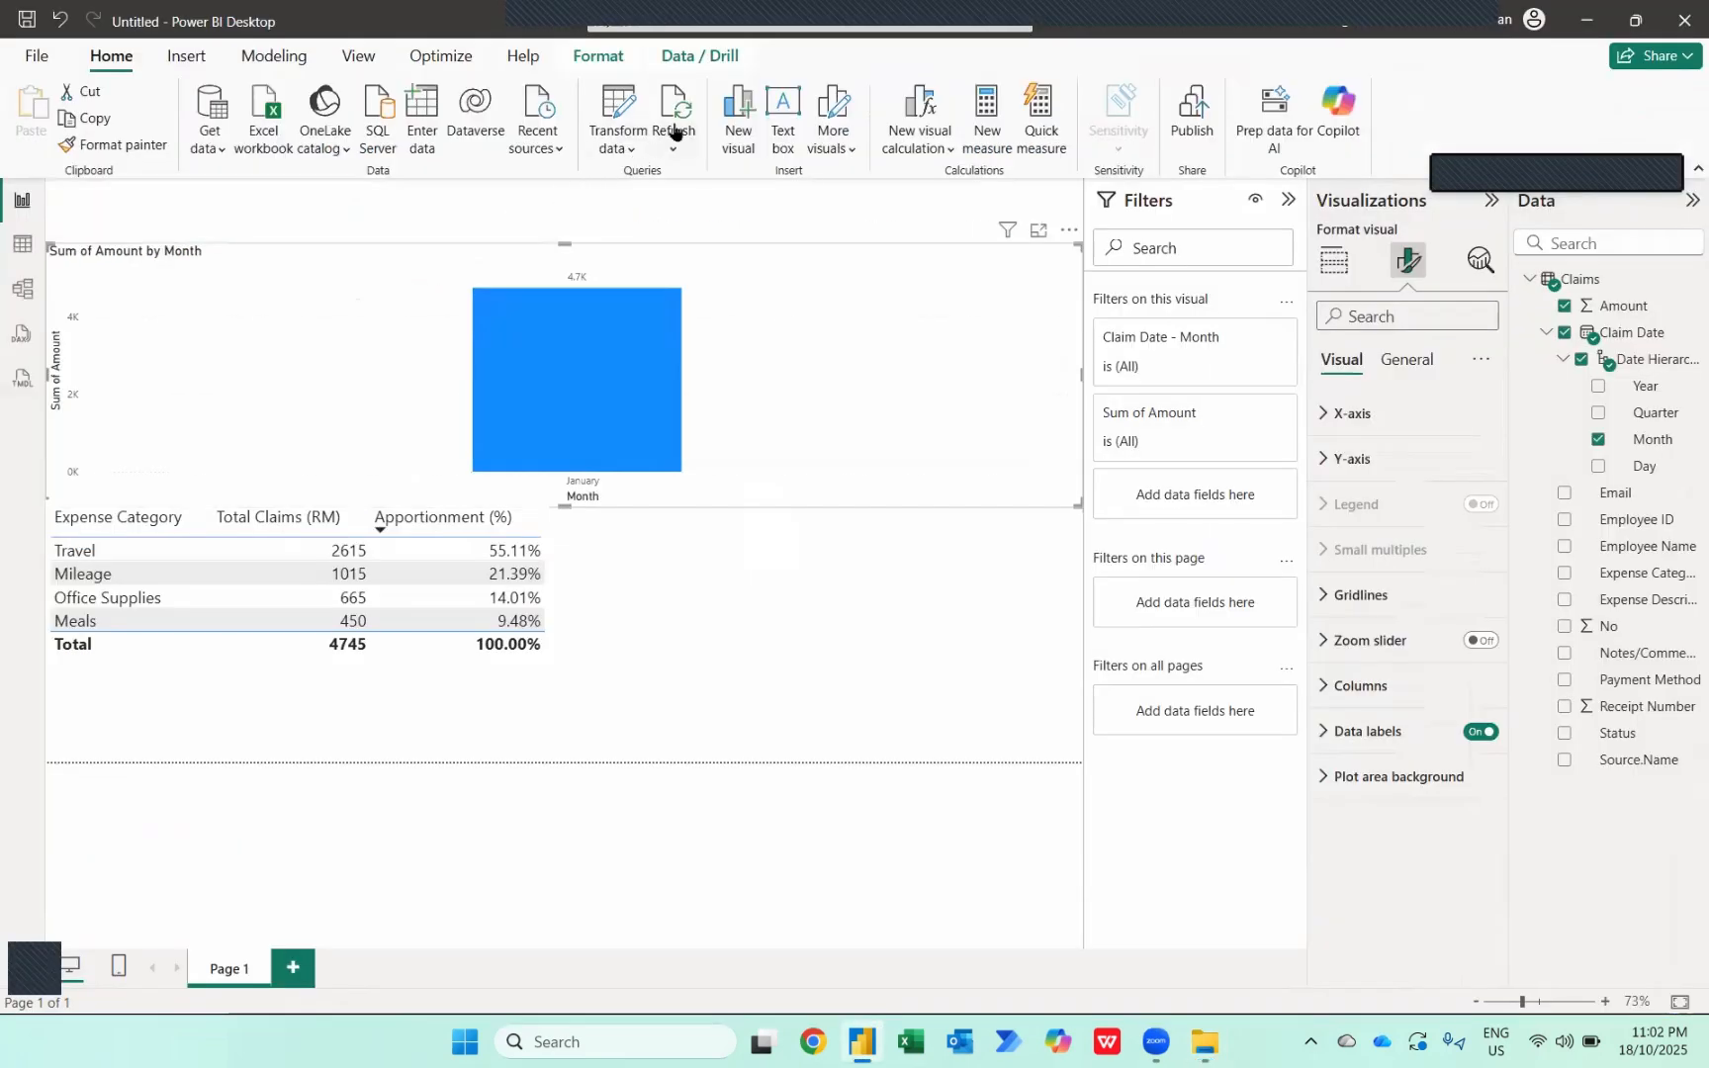
{"action": "left_click", "coordinate": [673, 132]}
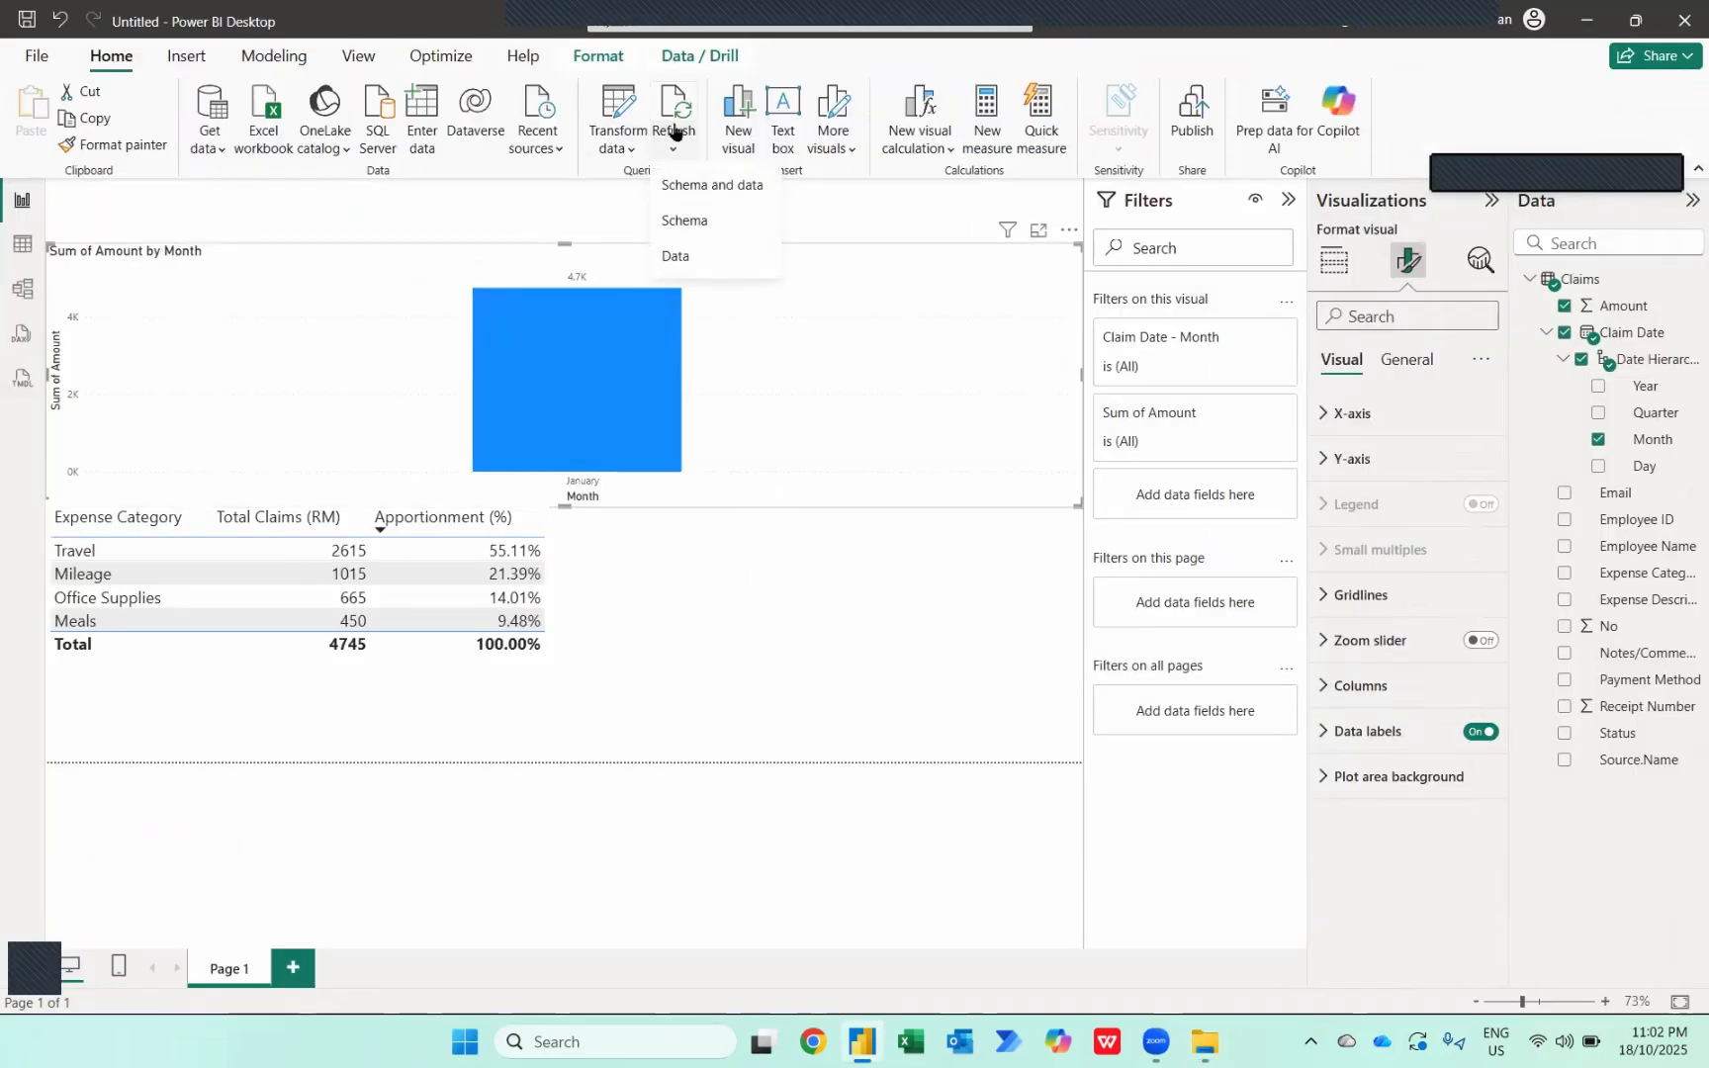
{"action": "left_click", "coordinate": [672, 112]}
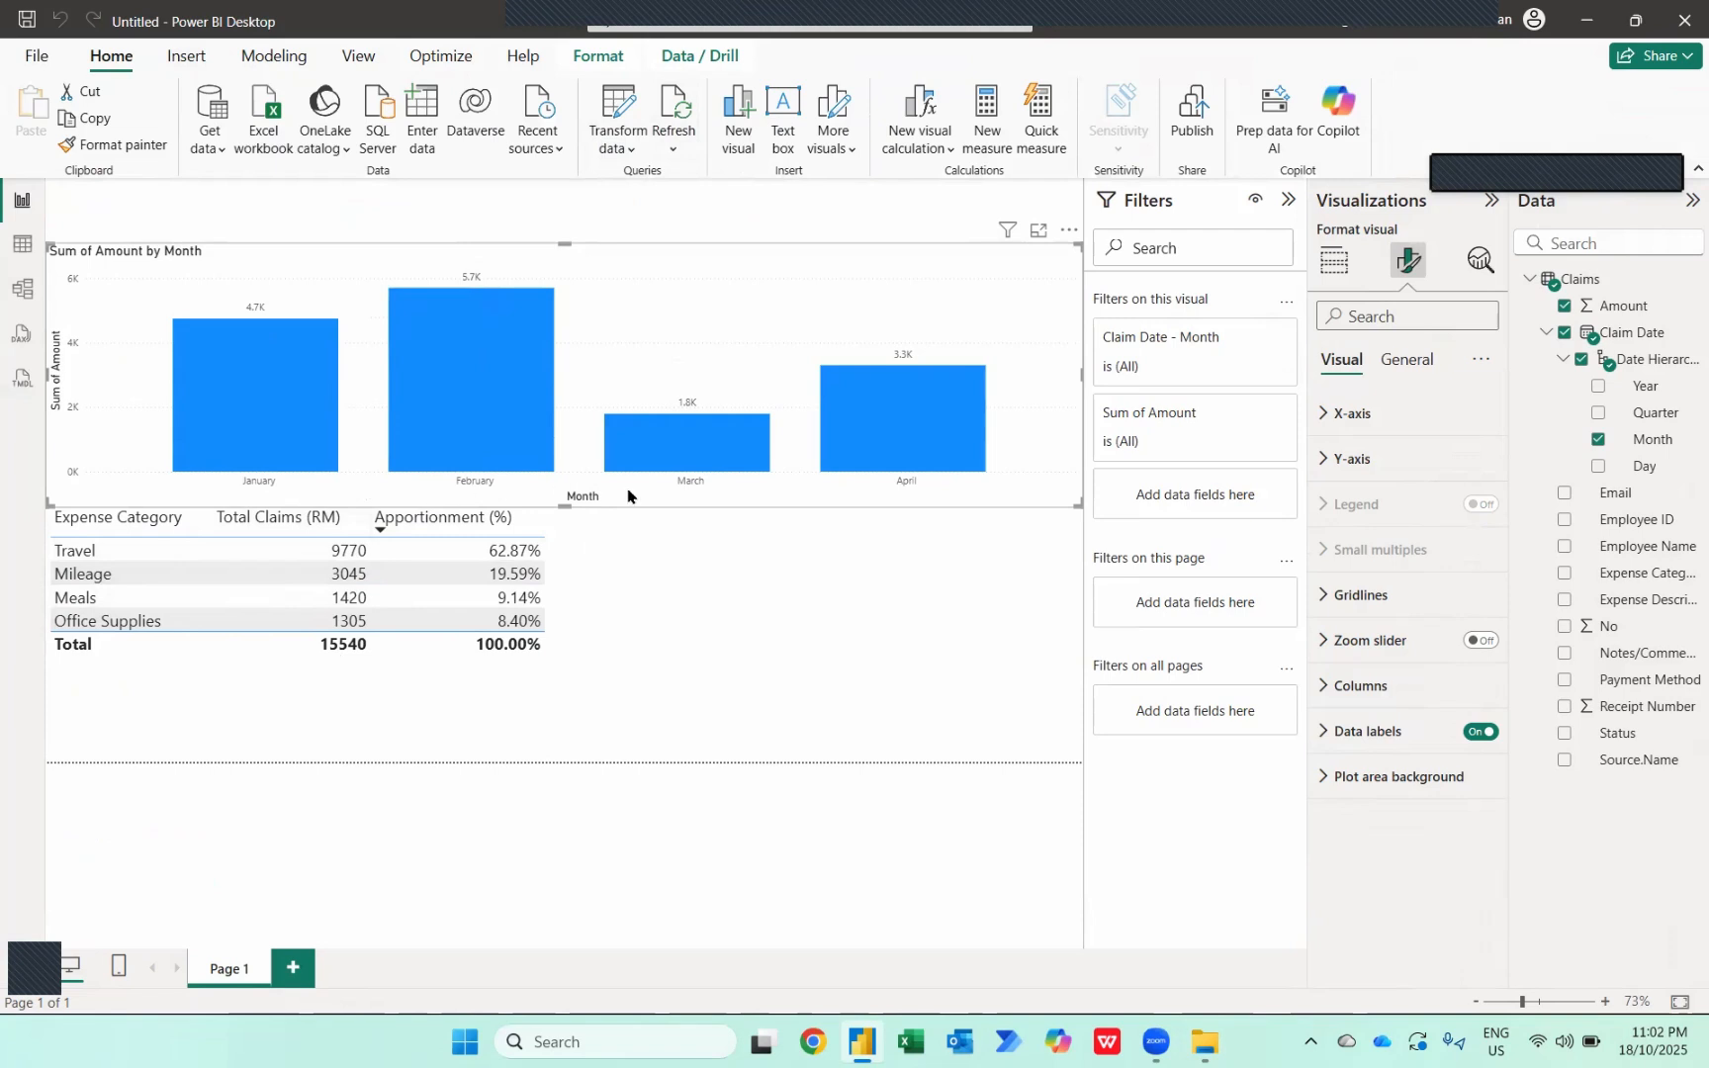
- Lower the expense table's upper edge to leave a gap below the chart, and format the Amount field with a thousands separator
{"action": "left_click", "coordinate": [481, 667]}
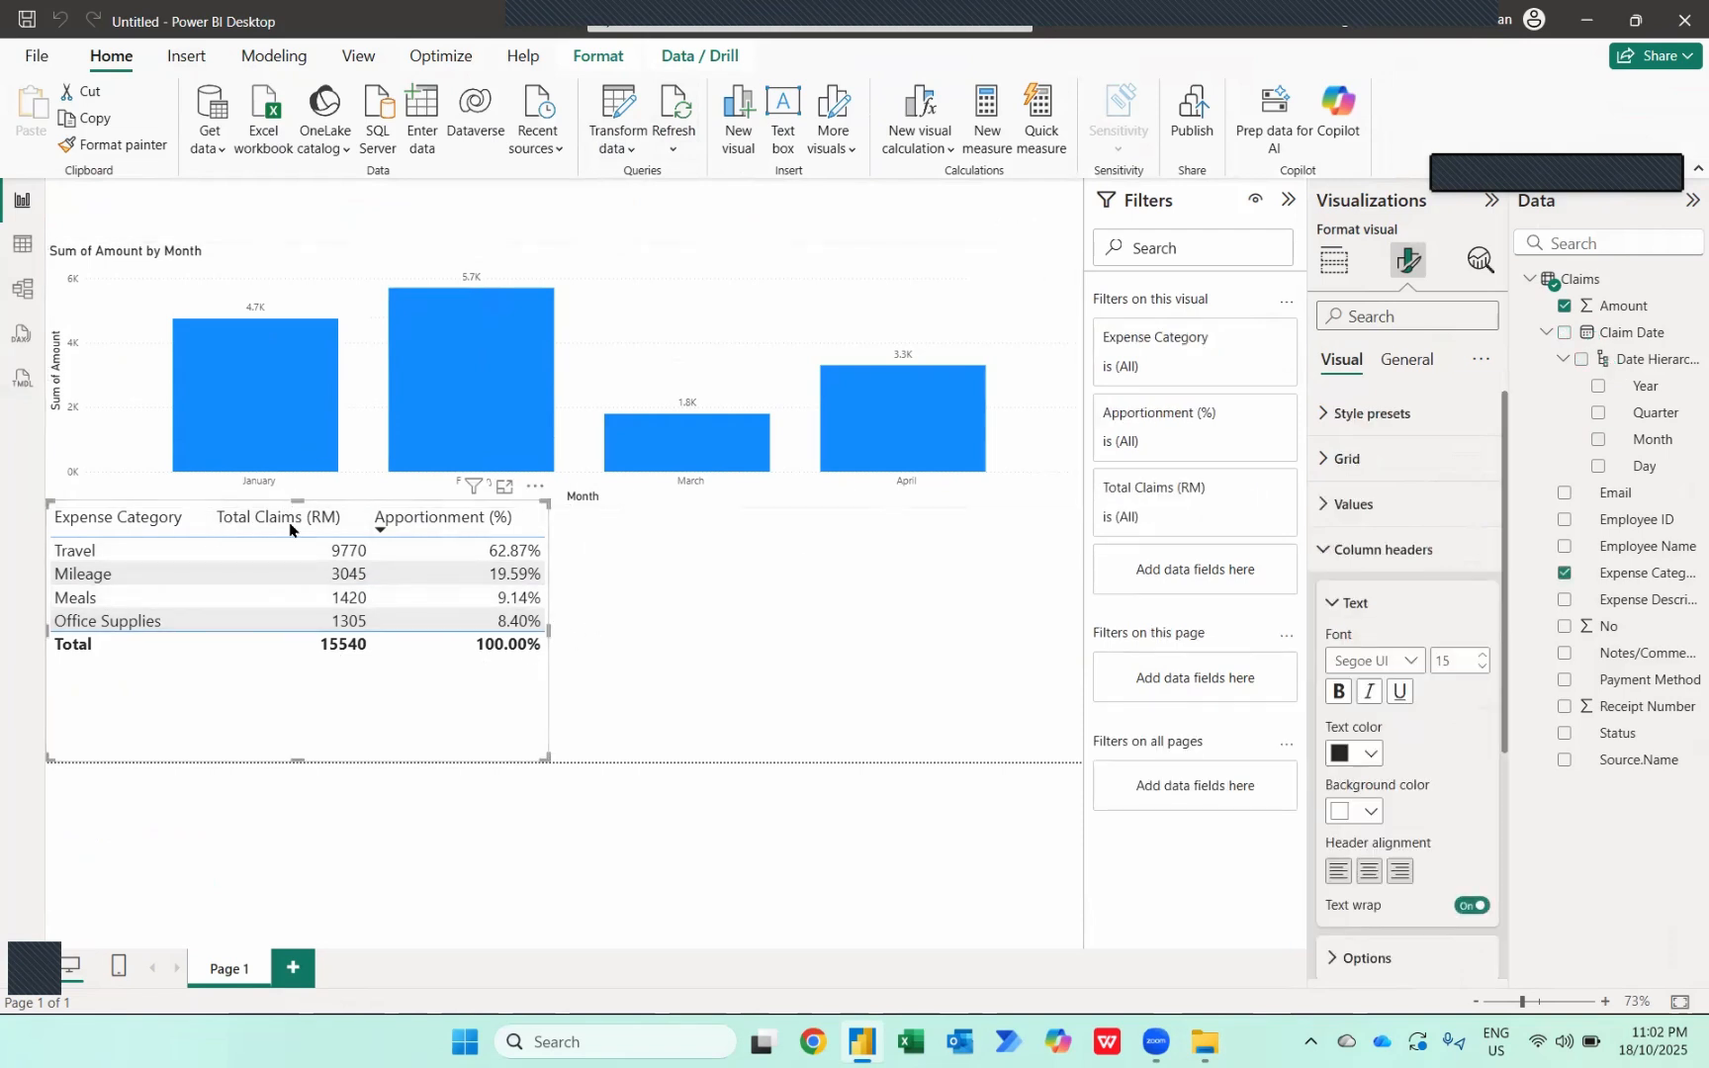
{"action": "left_click_drag", "start_coordinate": [294, 502], "coordinate": [286, 577]}
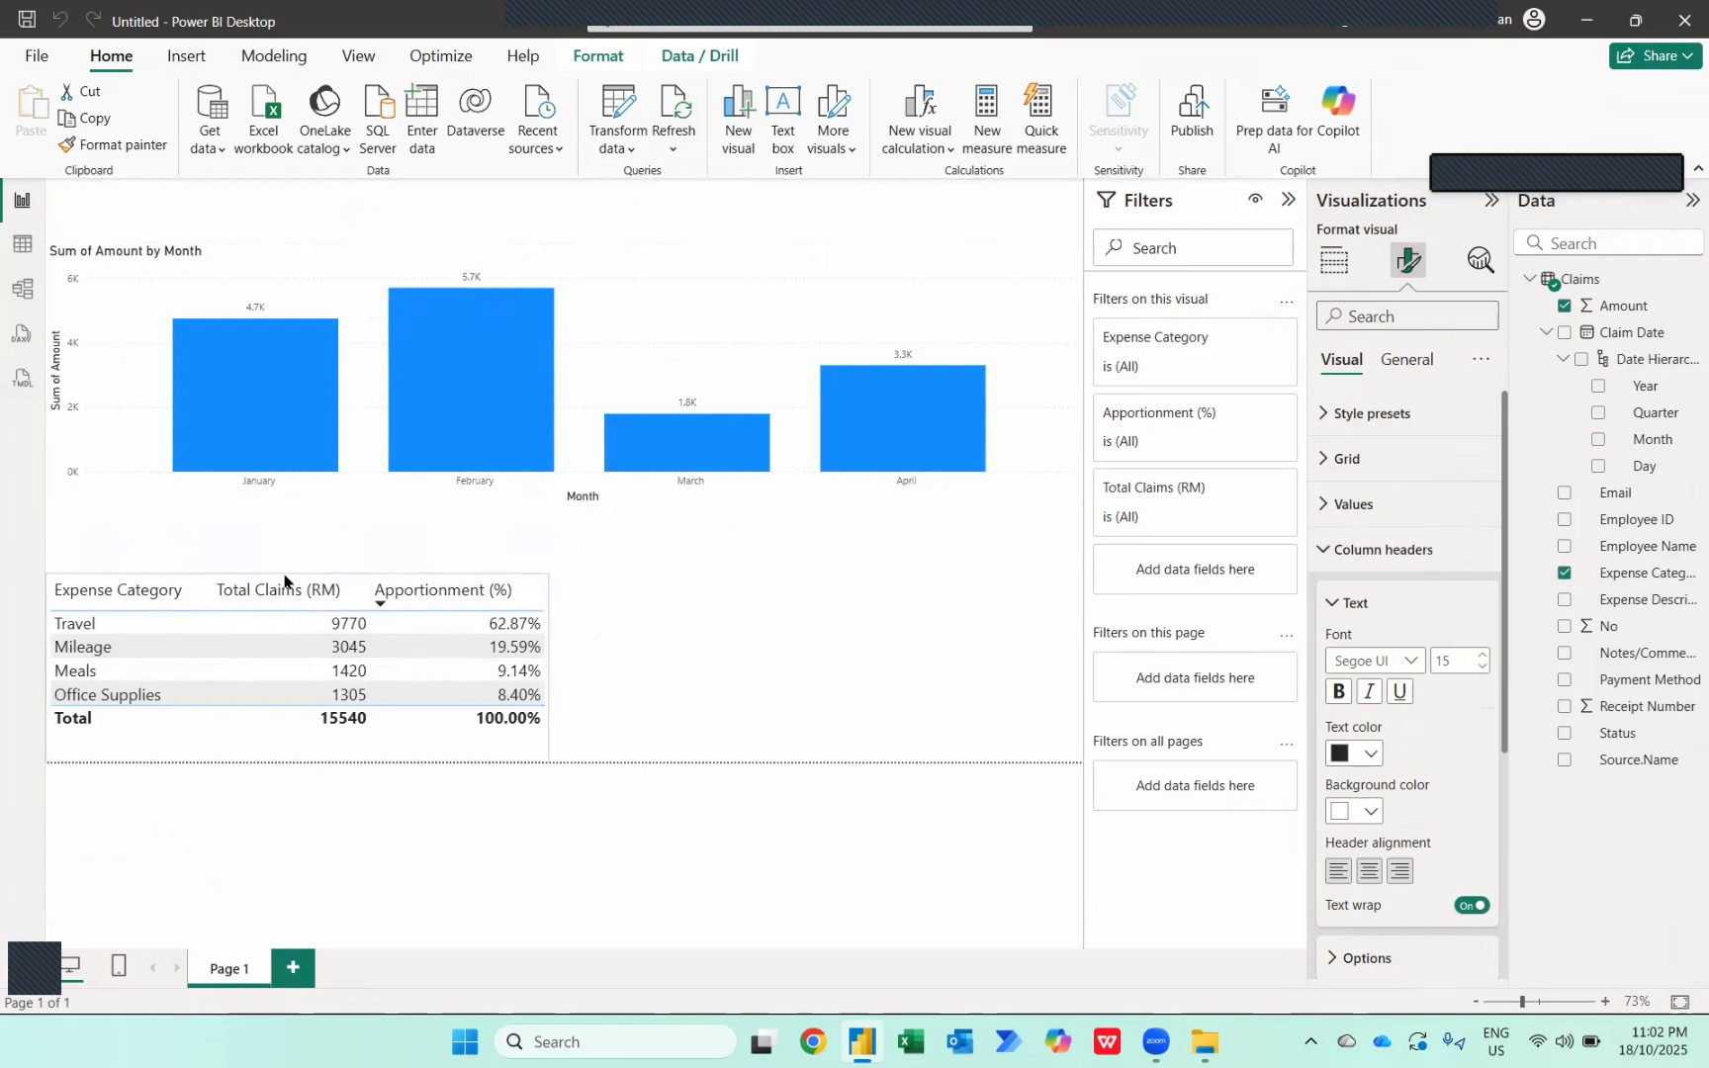
{"action": "left_click", "coordinate": [1643, 310]}
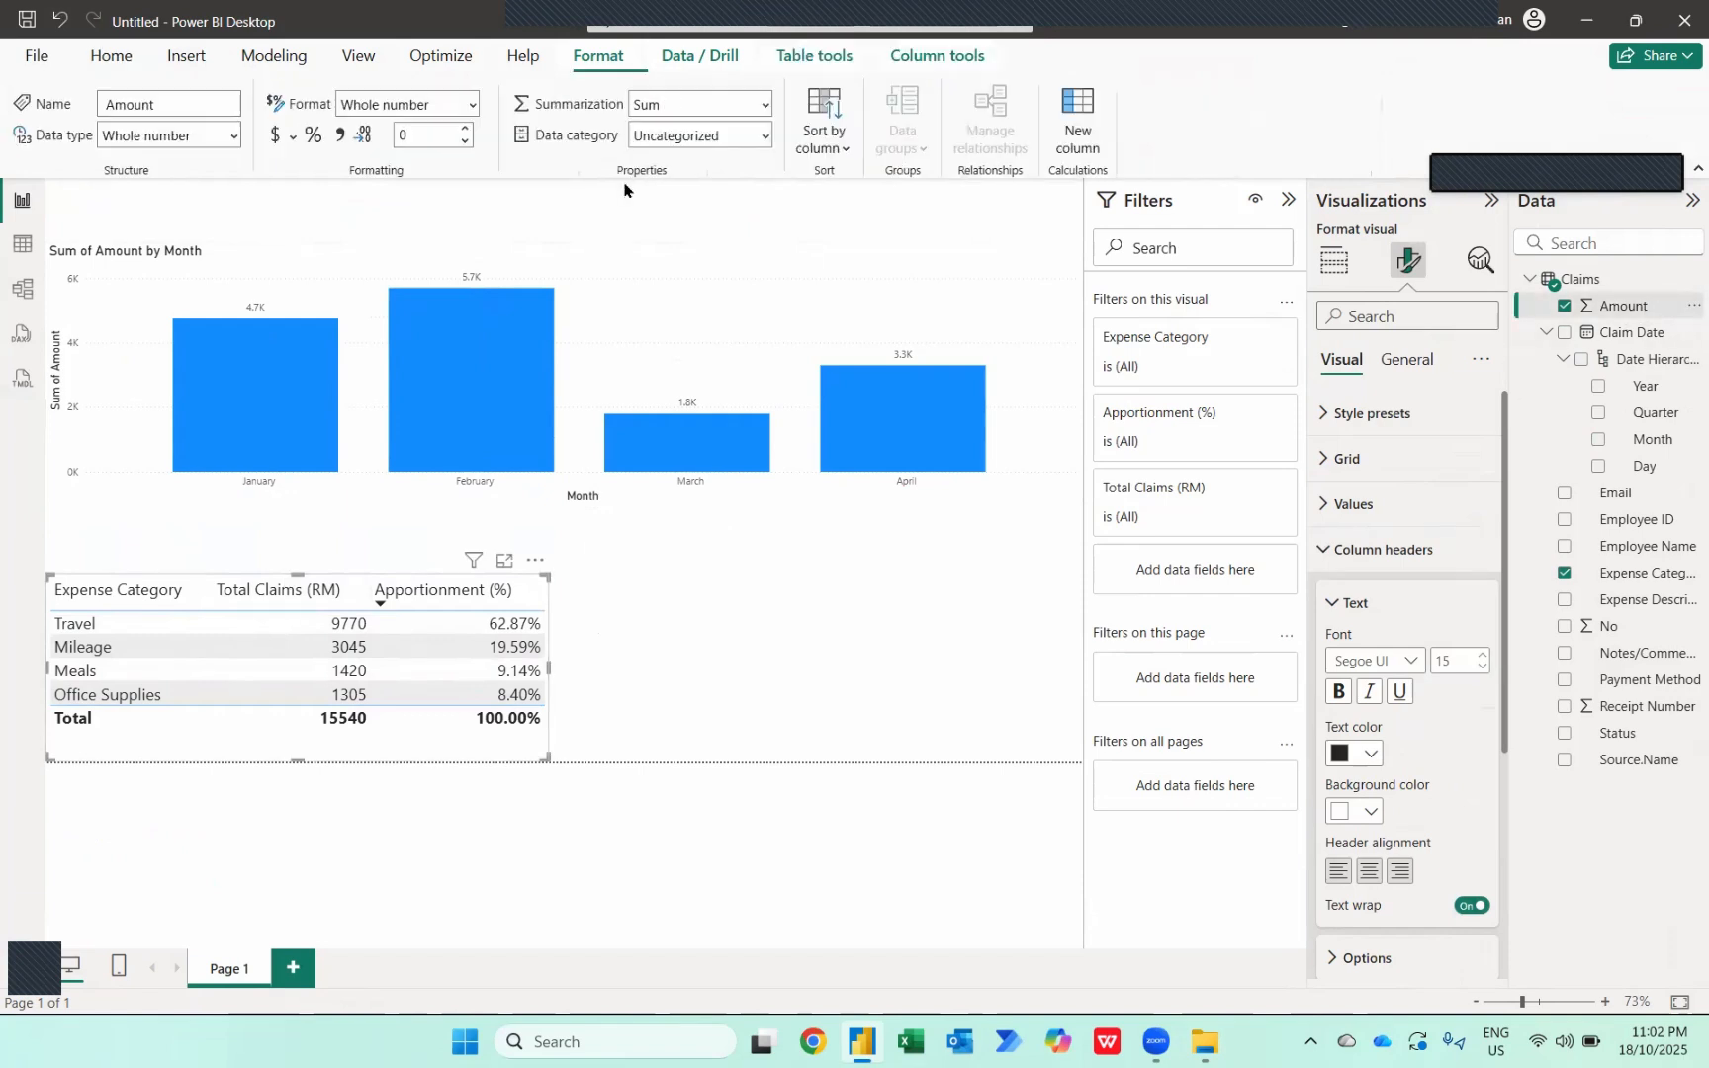
{"action": "left_click", "coordinate": [342, 144]}
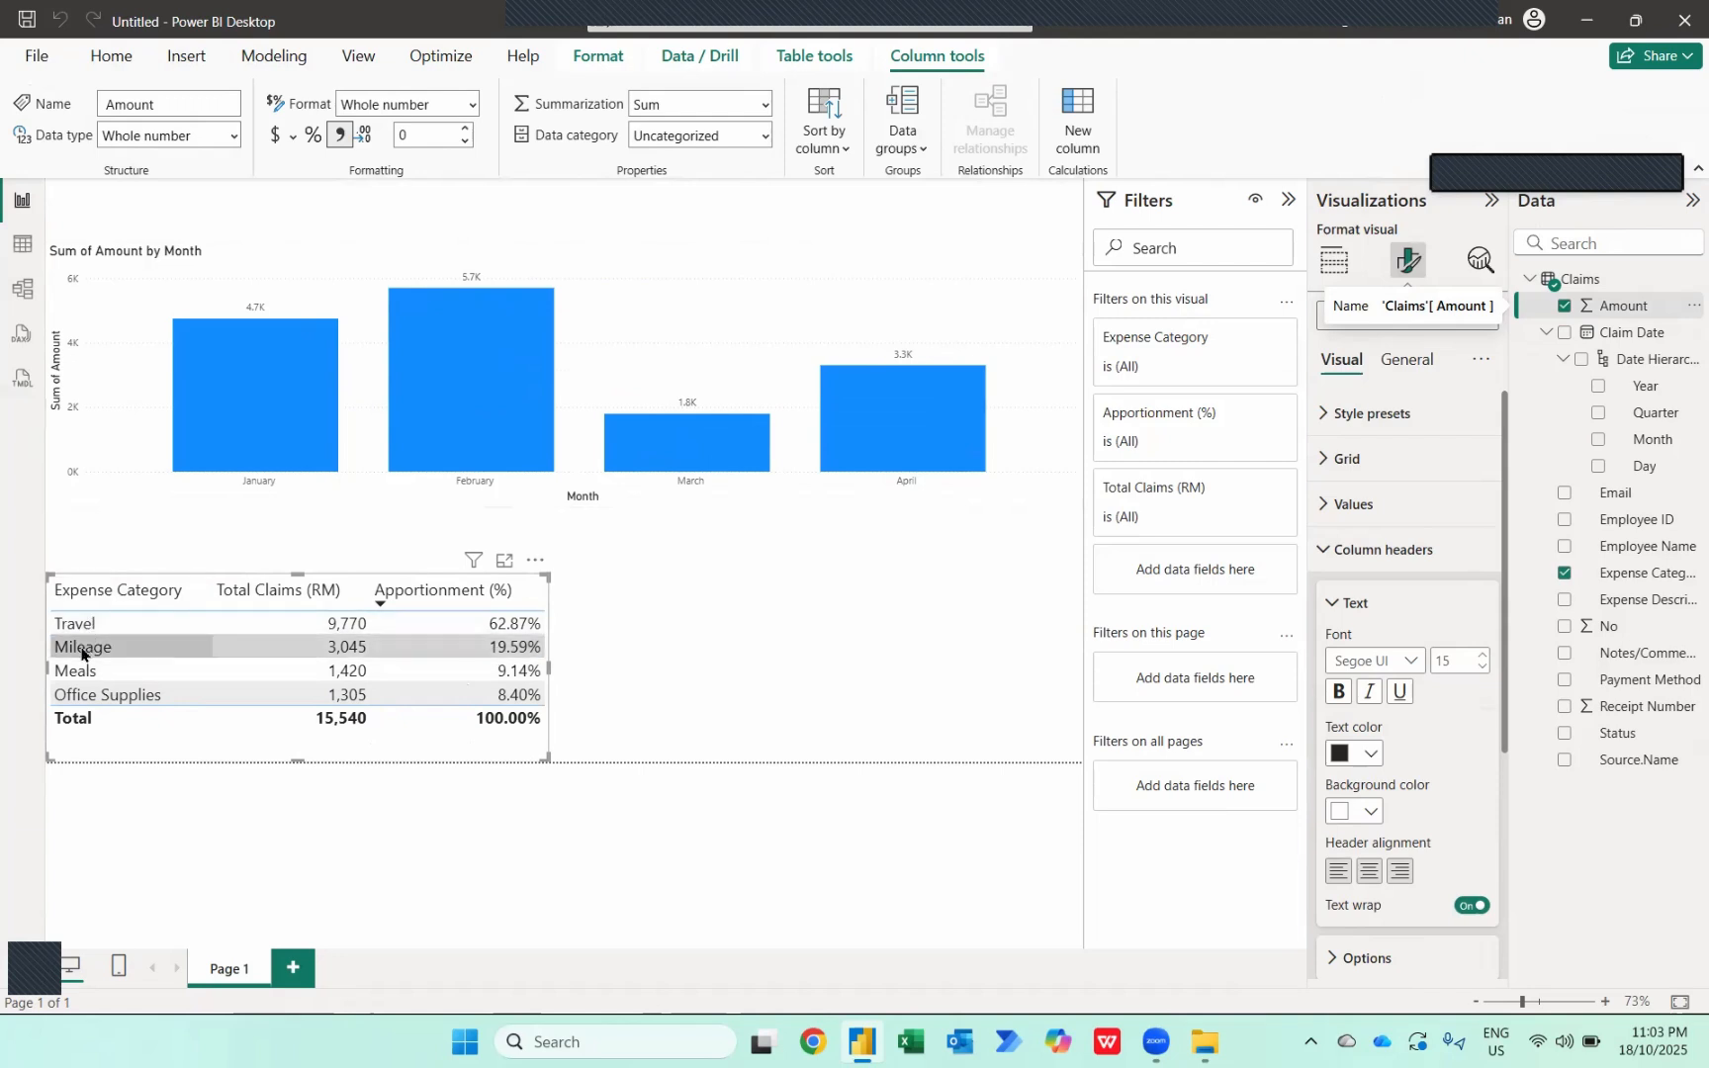
- Move the May to August 2023 workbooks into the Claims folder in File Explorer and refresh the report data in Power BI Desktop
{"action": "key", "text": "alt+Tab"}
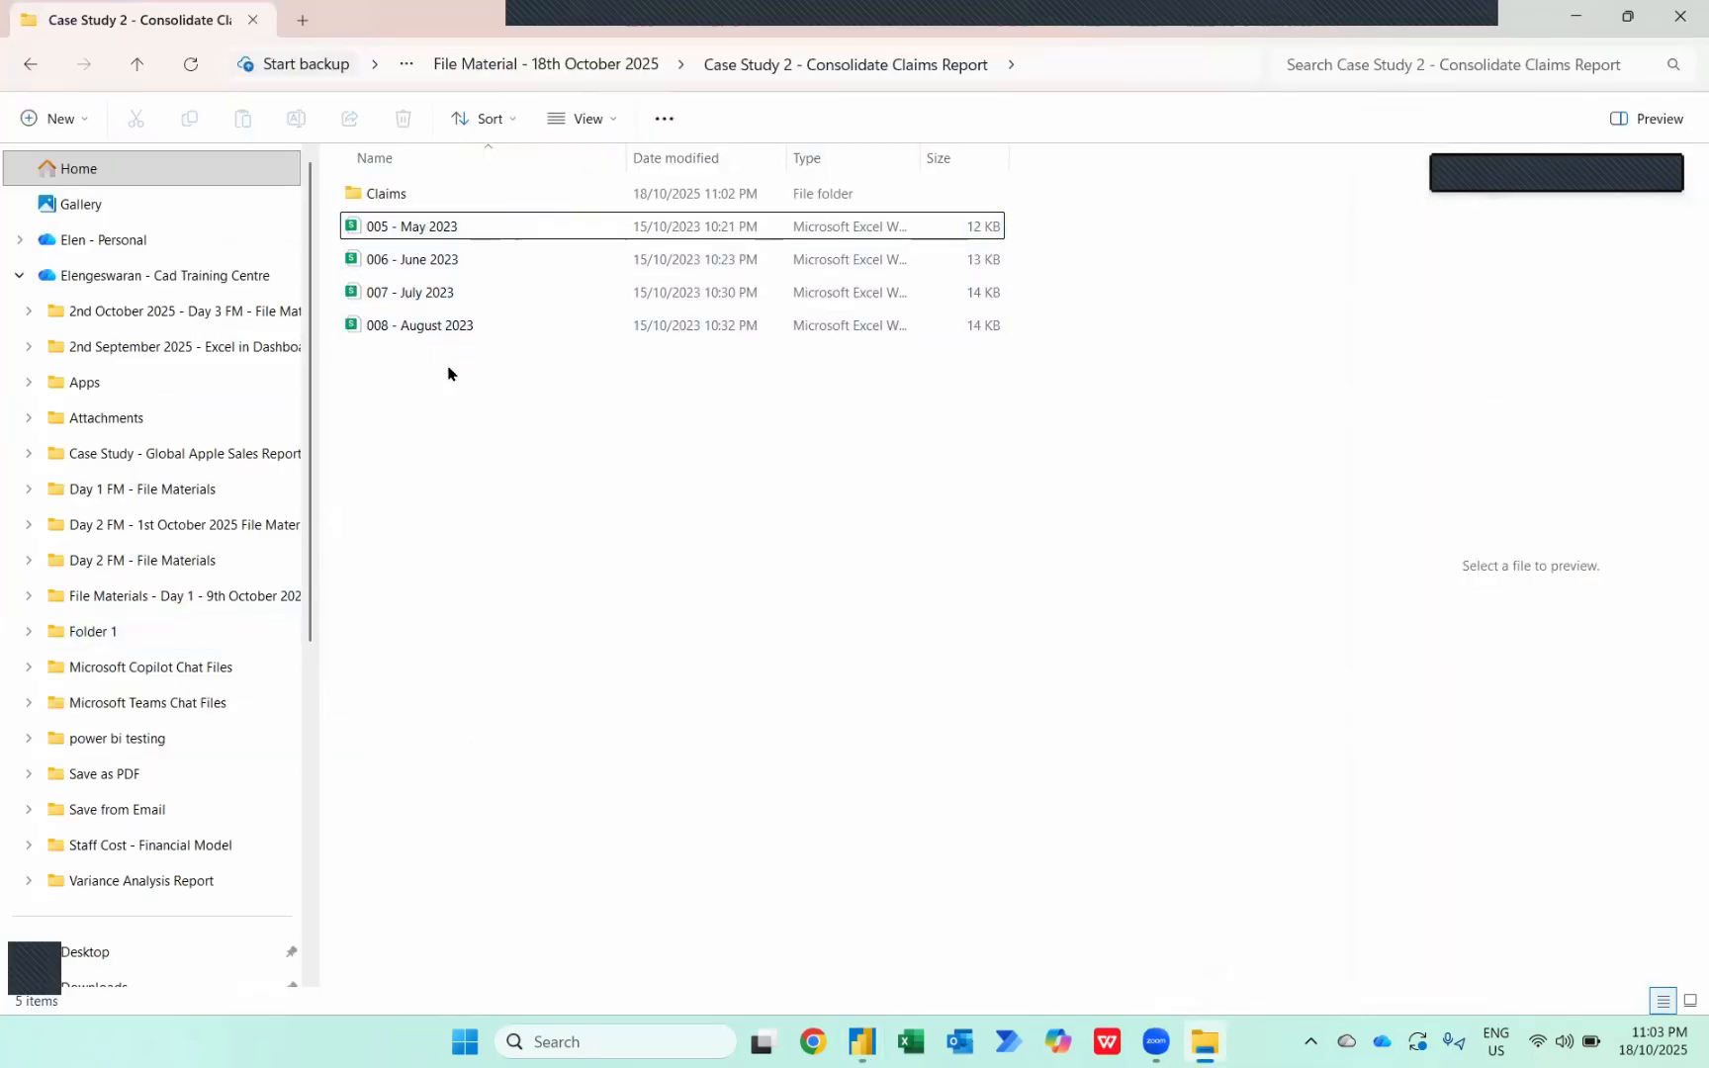
{"action": "left_click_drag", "start_coordinate": [449, 367], "coordinate": [435, 195]}
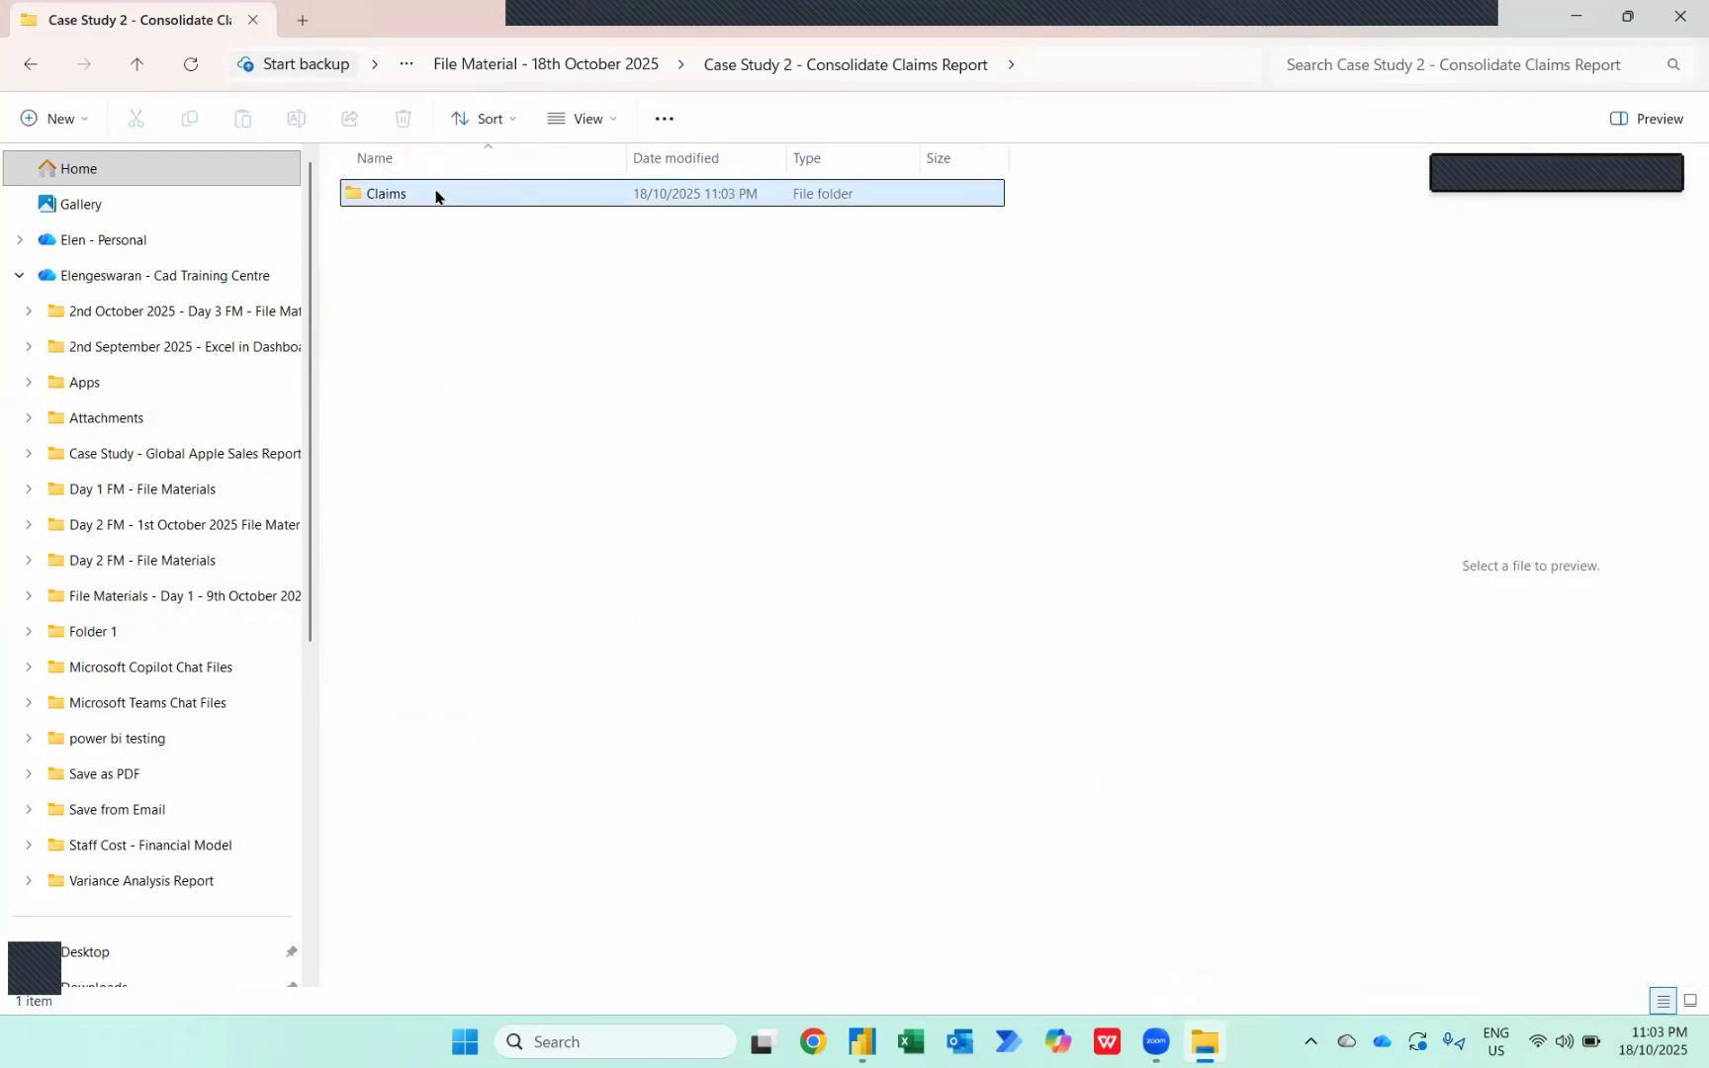
{"action": "key", "text": "alt+Tab"}
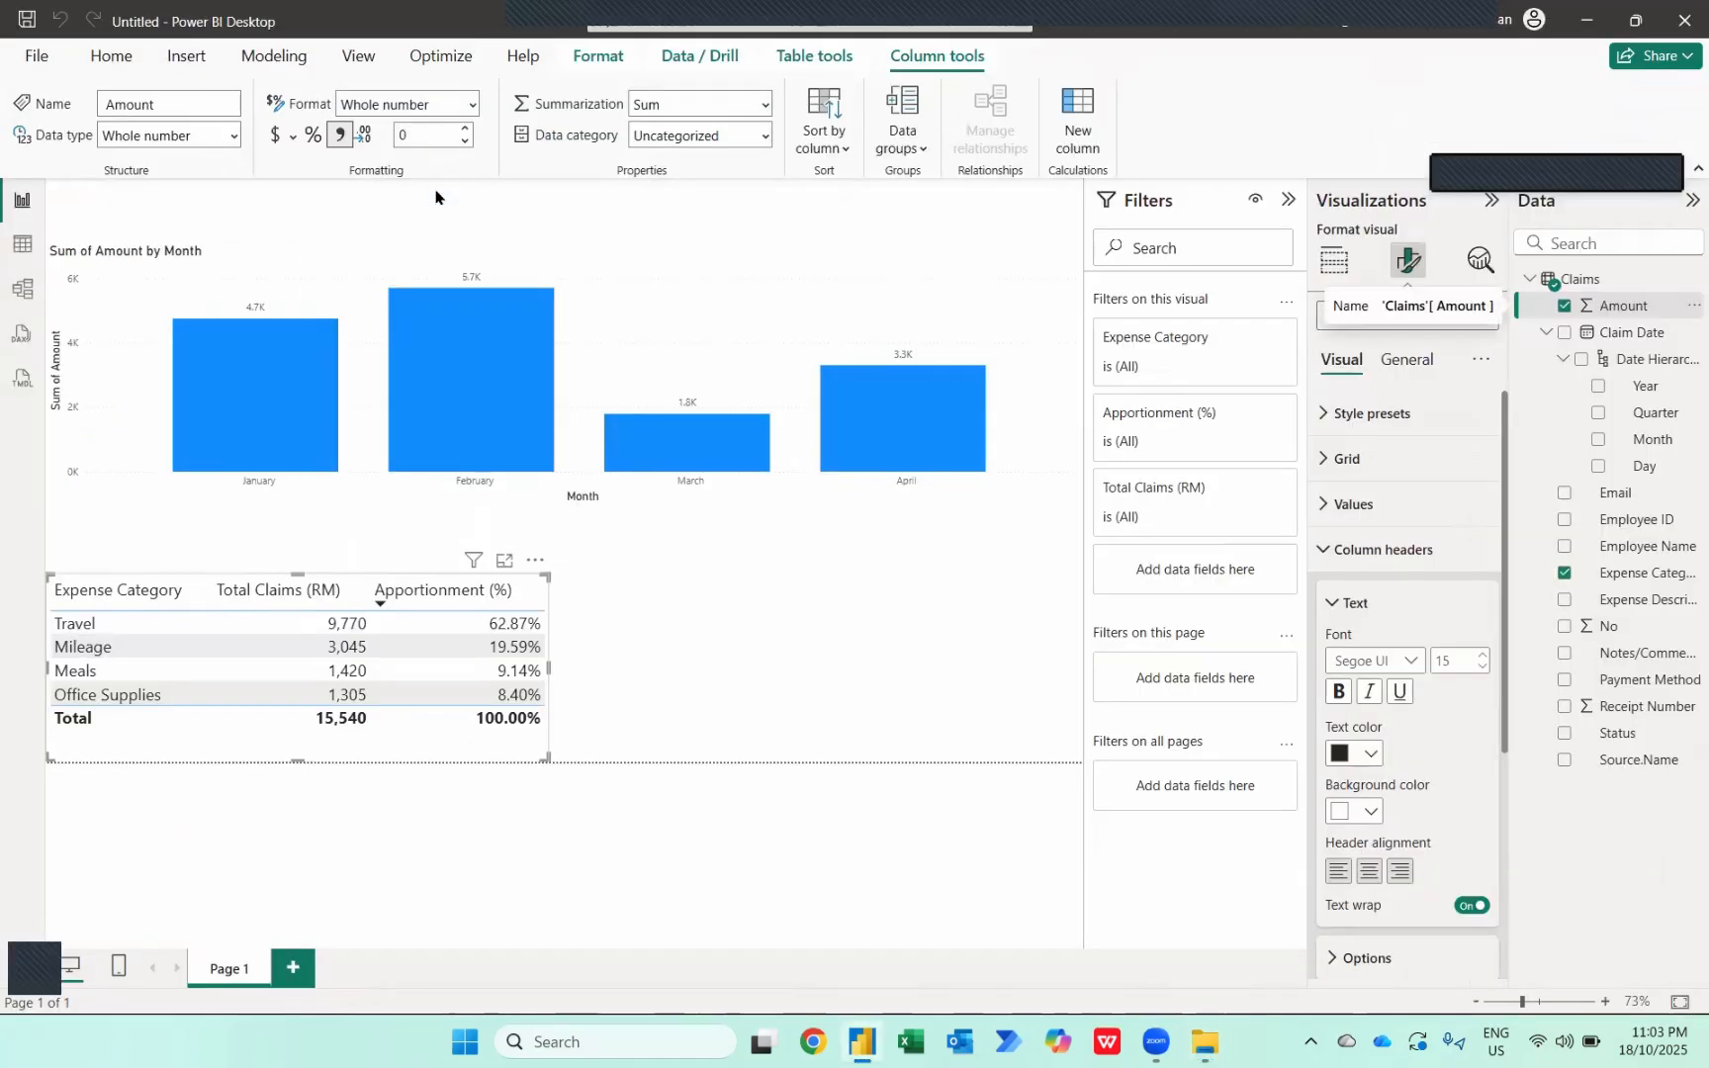
{"action": "left_click", "coordinate": [111, 57]}
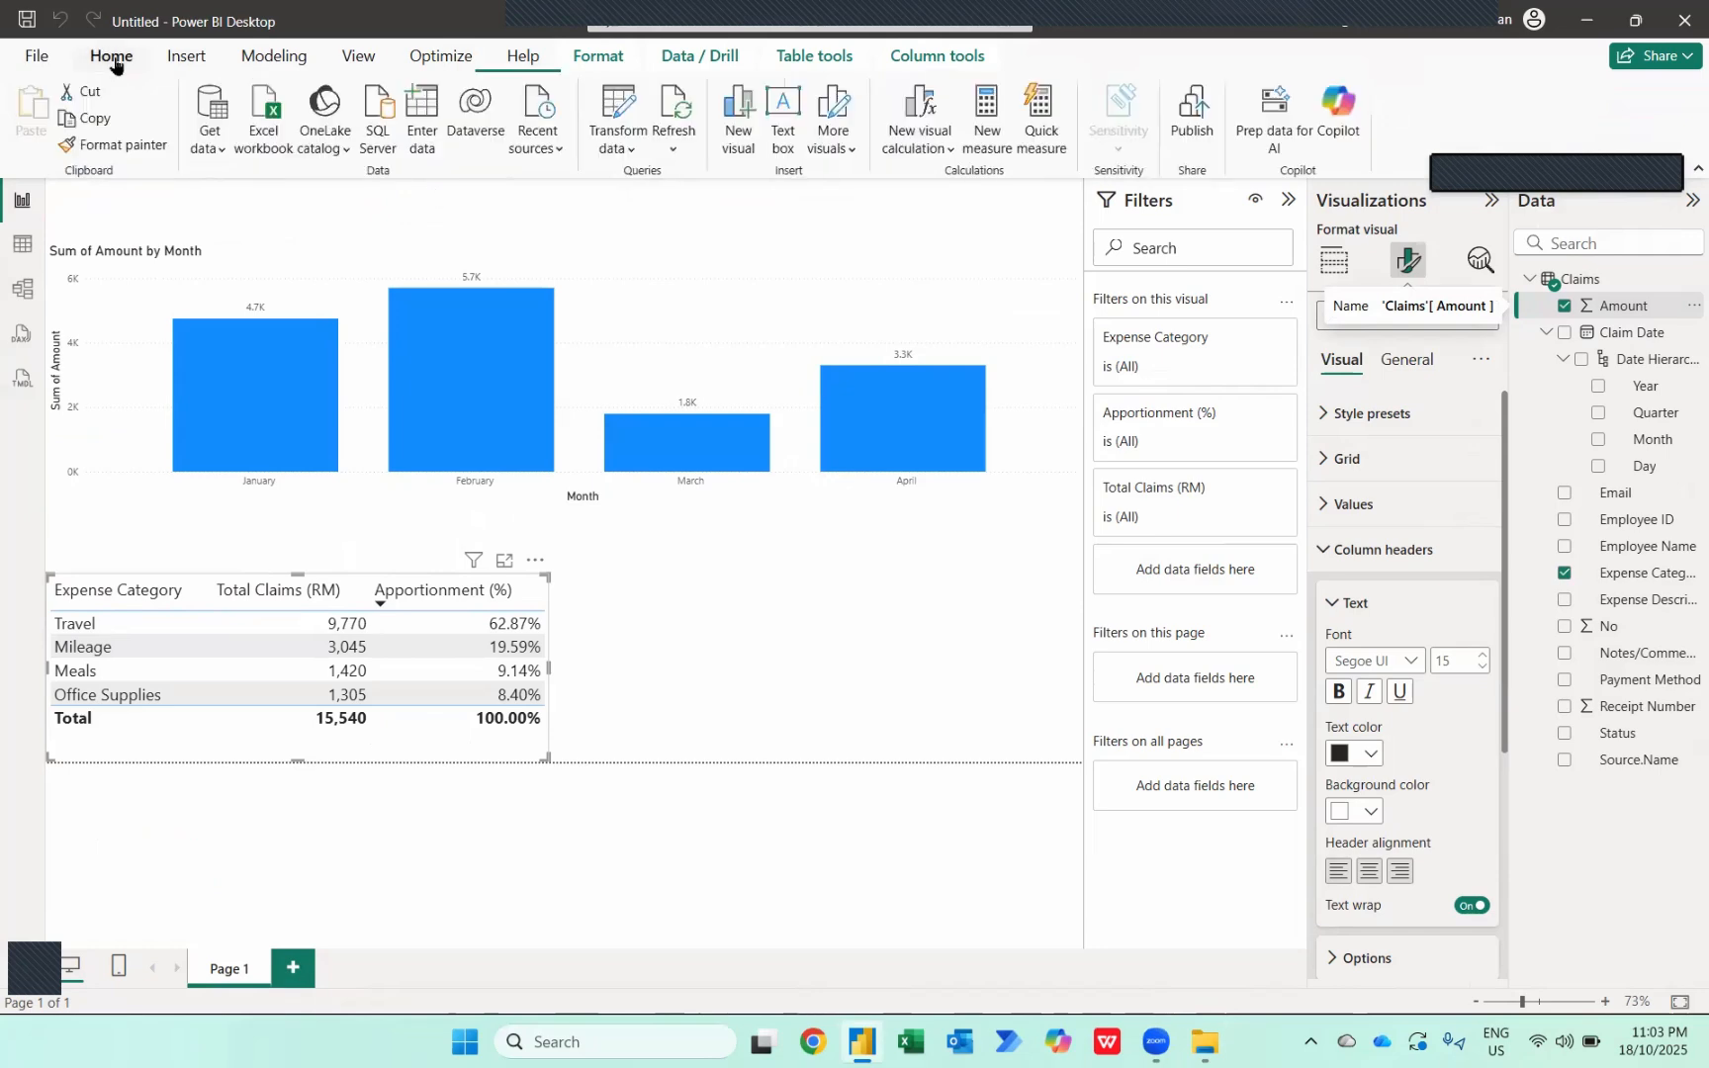
{"action": "left_click", "coordinate": [667, 109]}
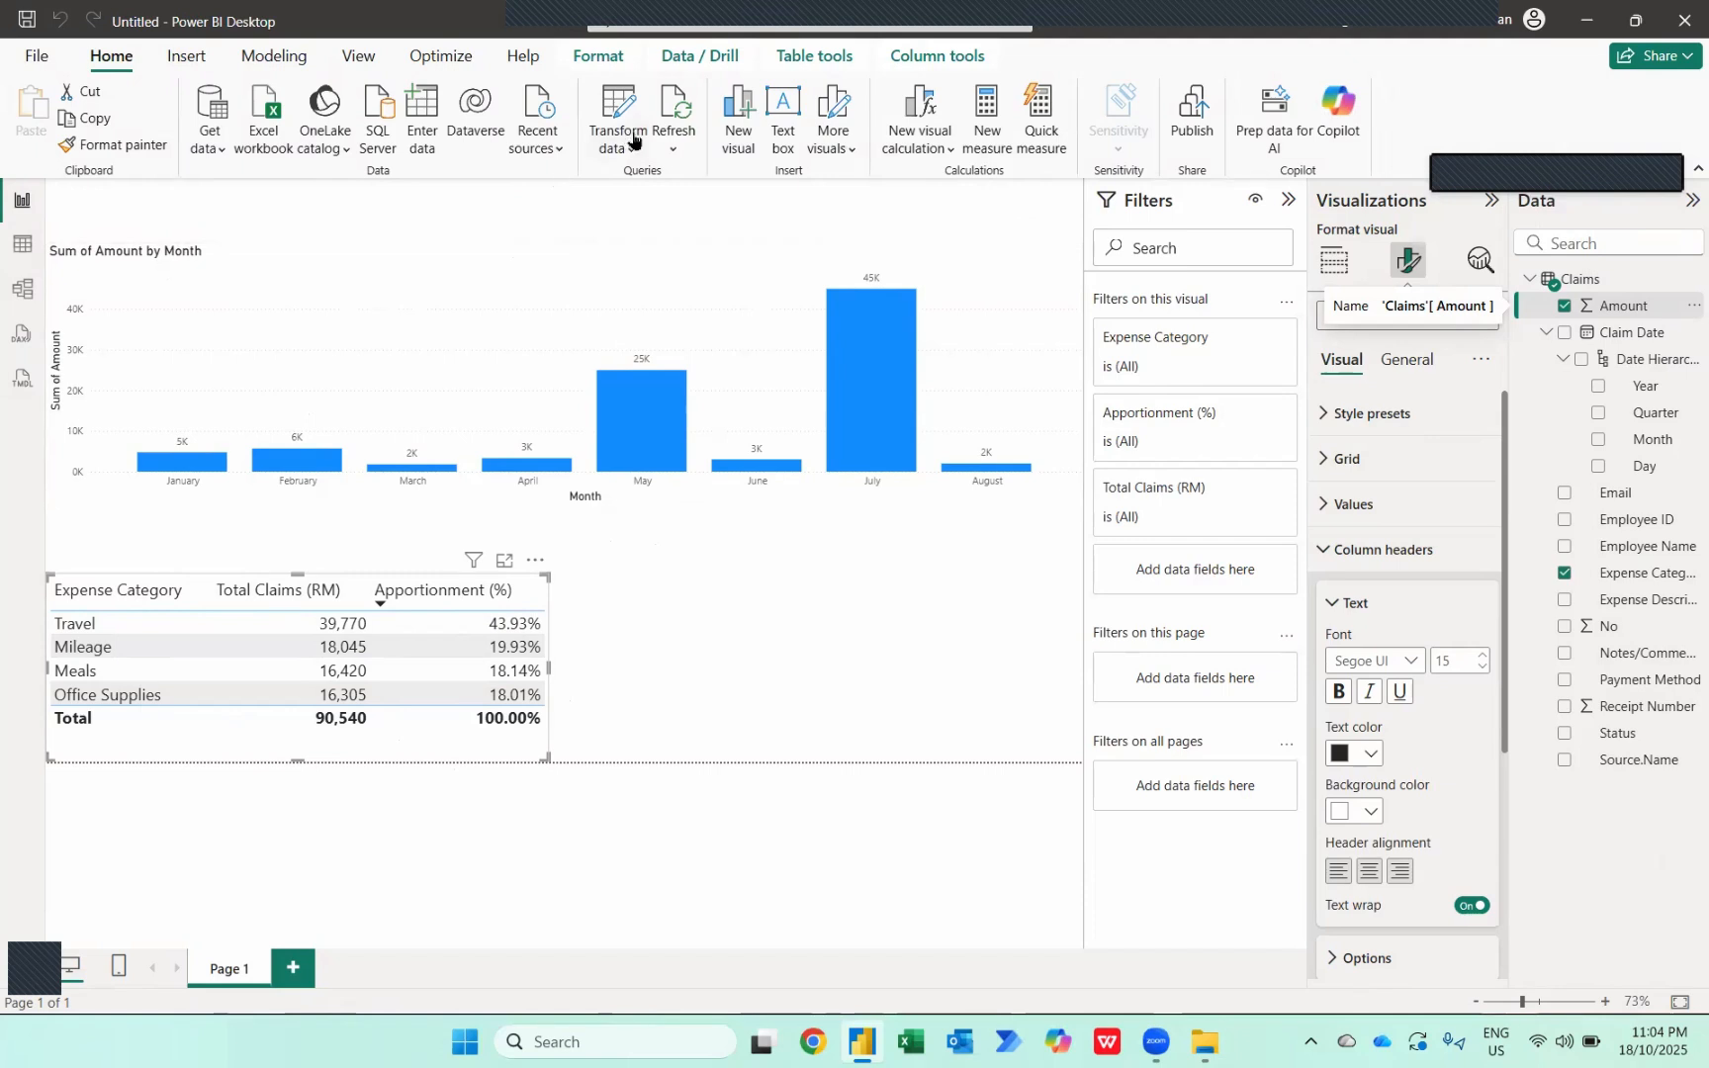
- Open the full list of data source types available for import
{"action": "left_click", "coordinate": [212, 137]}
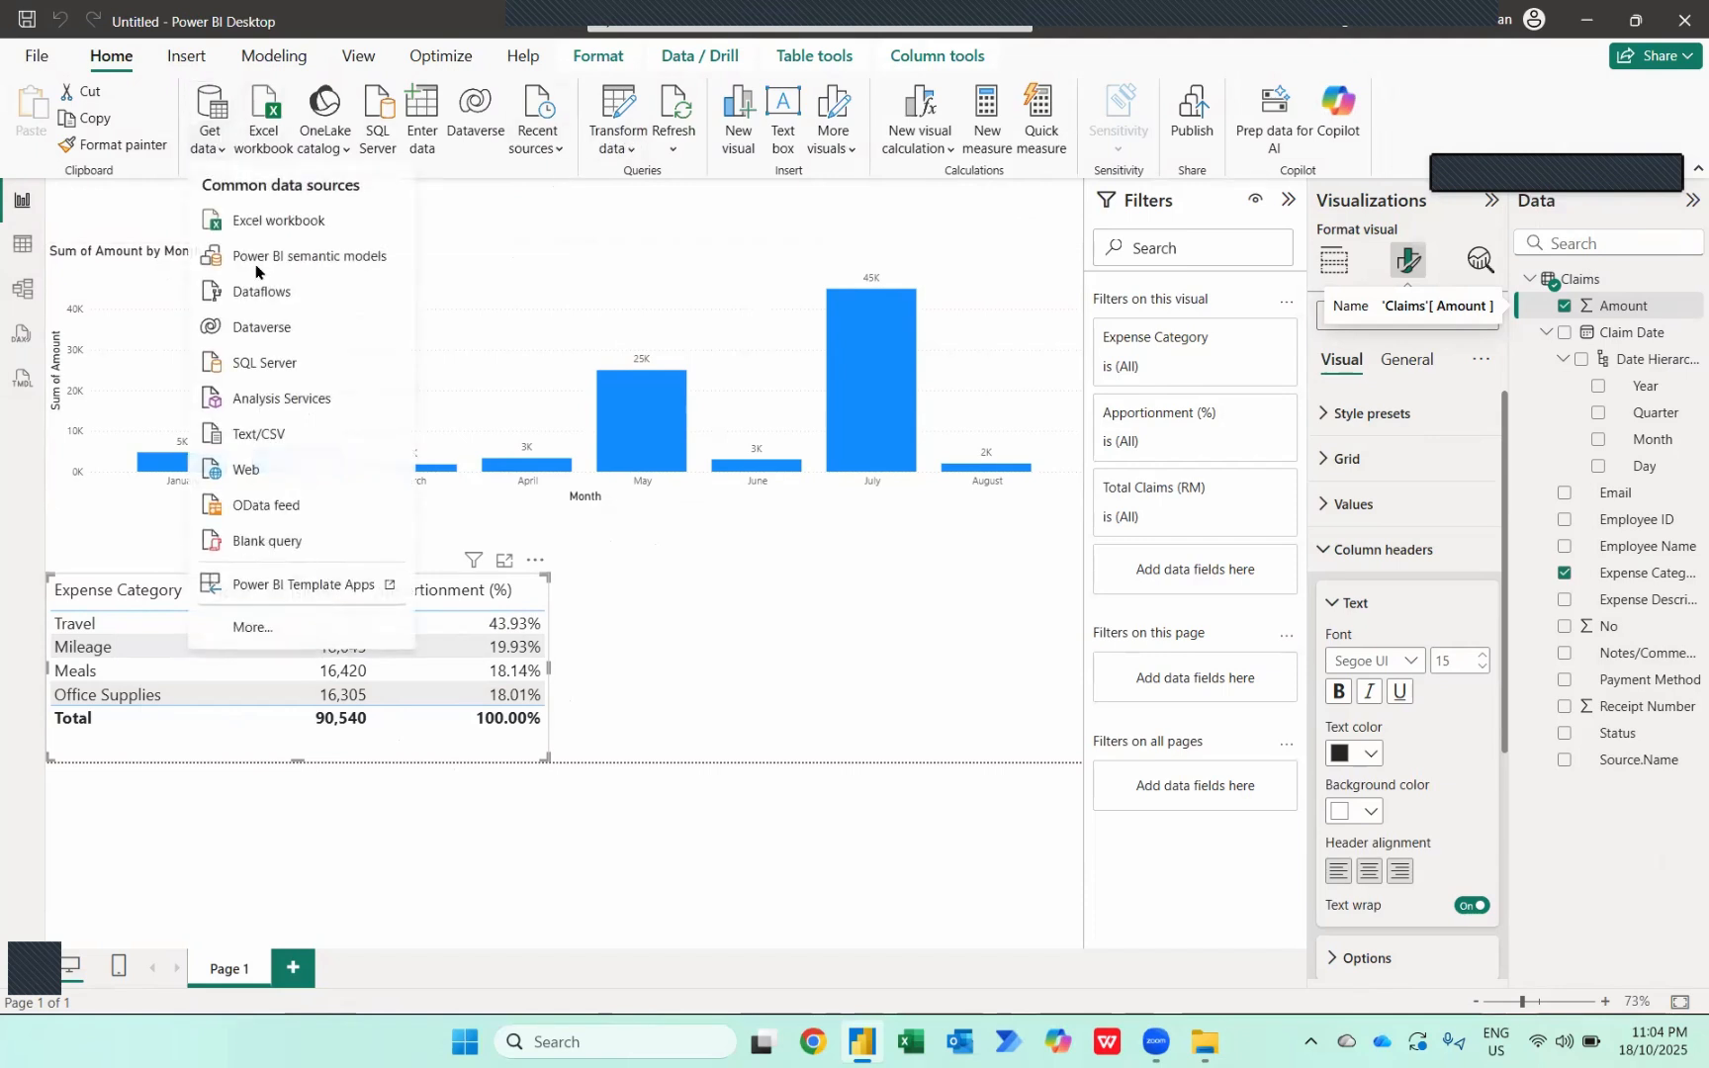
{"action": "left_click", "coordinate": [248, 625]}
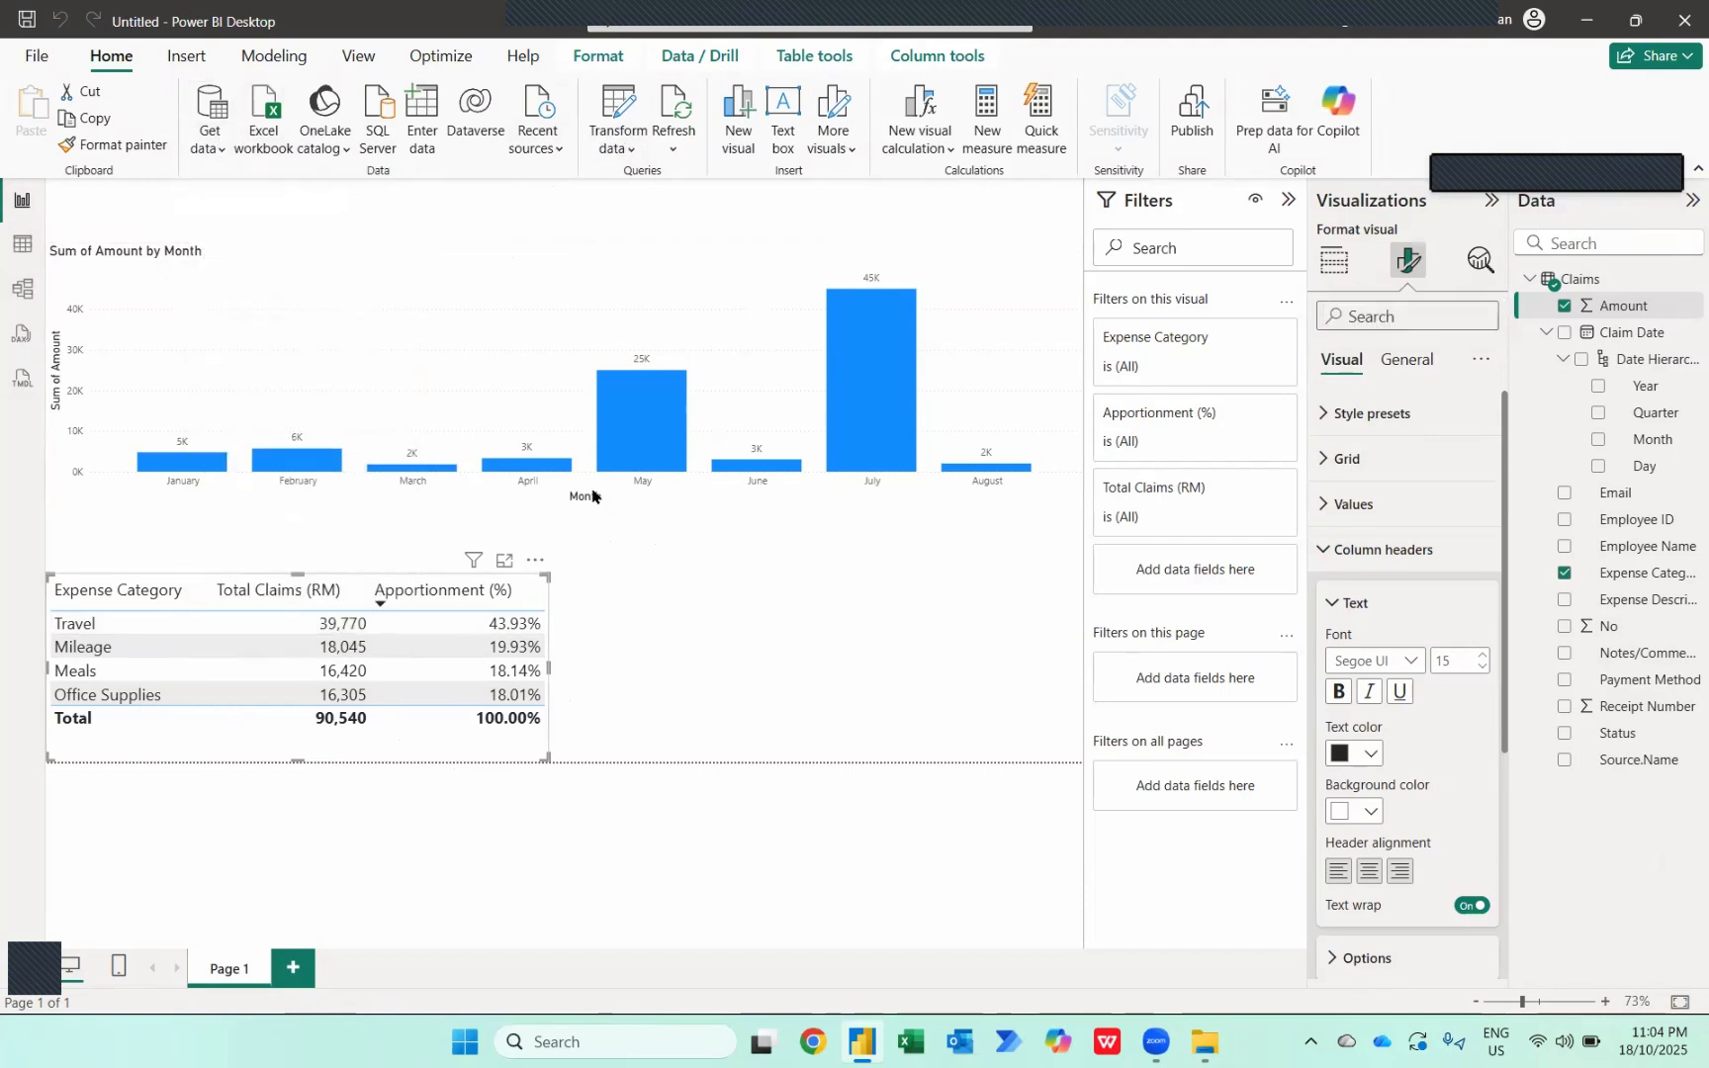